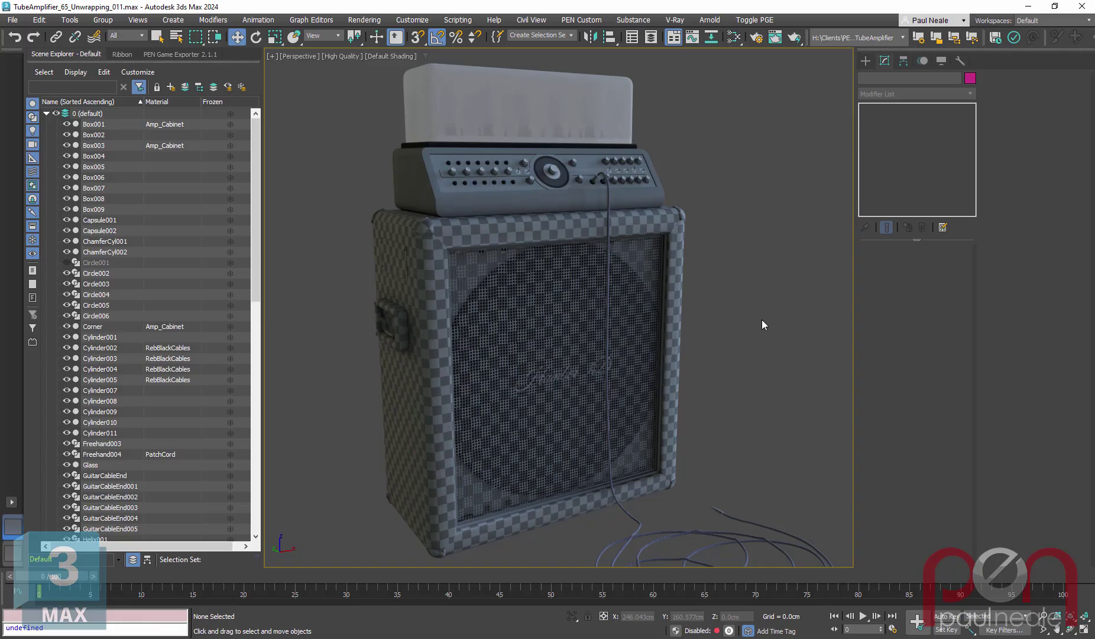
# - Select the row of lathed knobs on the amplifier's front panel and examine their shape and ribbed grips
pyautogui.scroll(10, 541, 291)
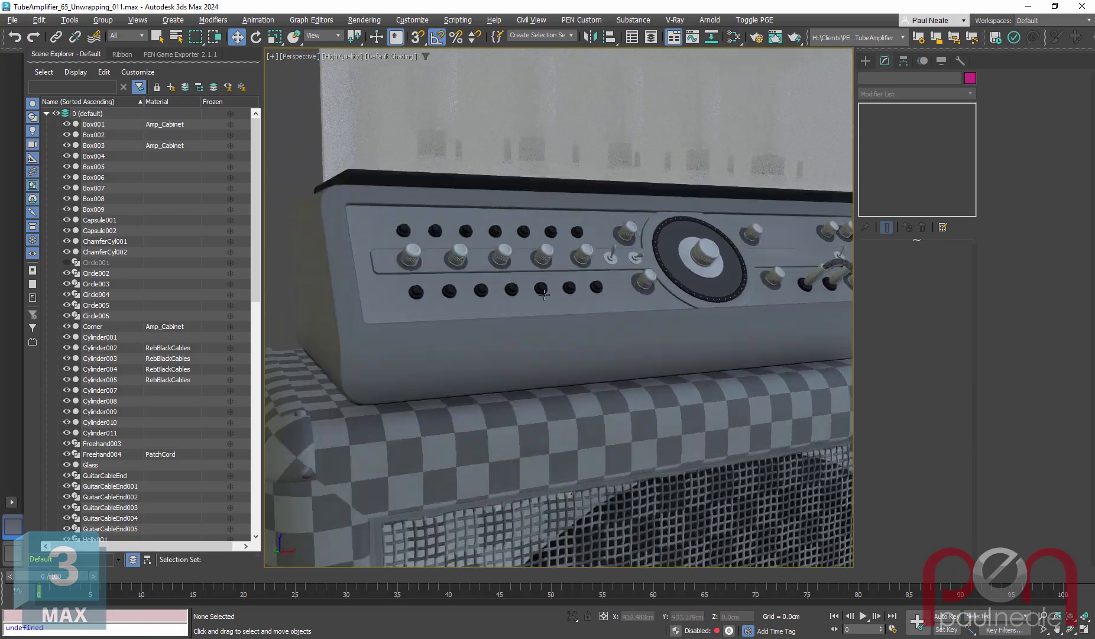
pyautogui.scroll(8, 440, 262)
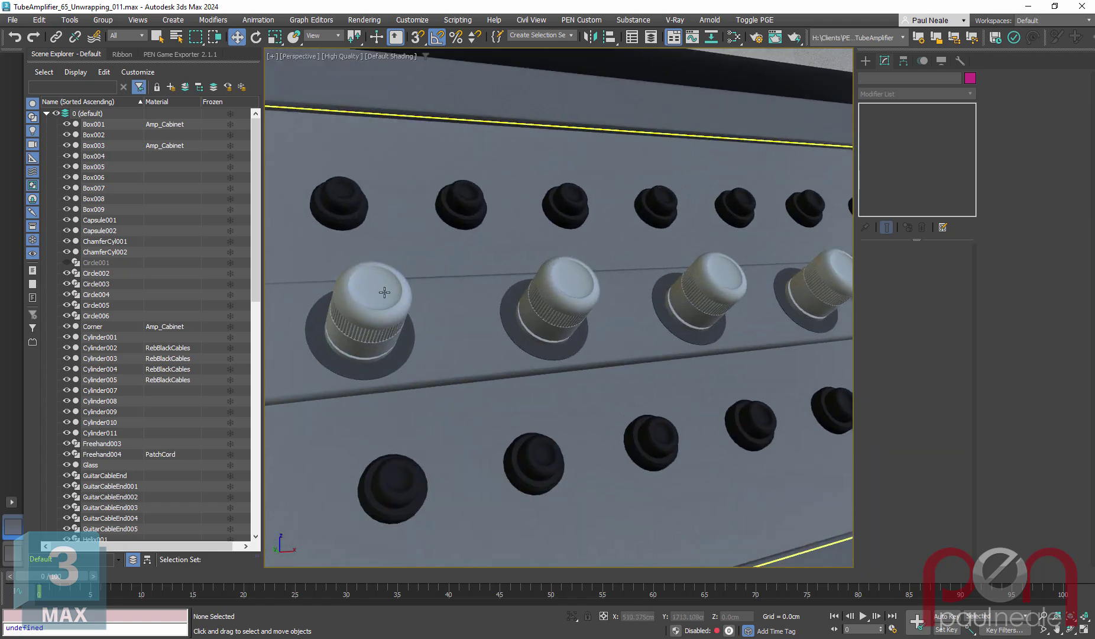
pyautogui.click(411, 335)
pyautogui.scroll(-10, 411, 335)
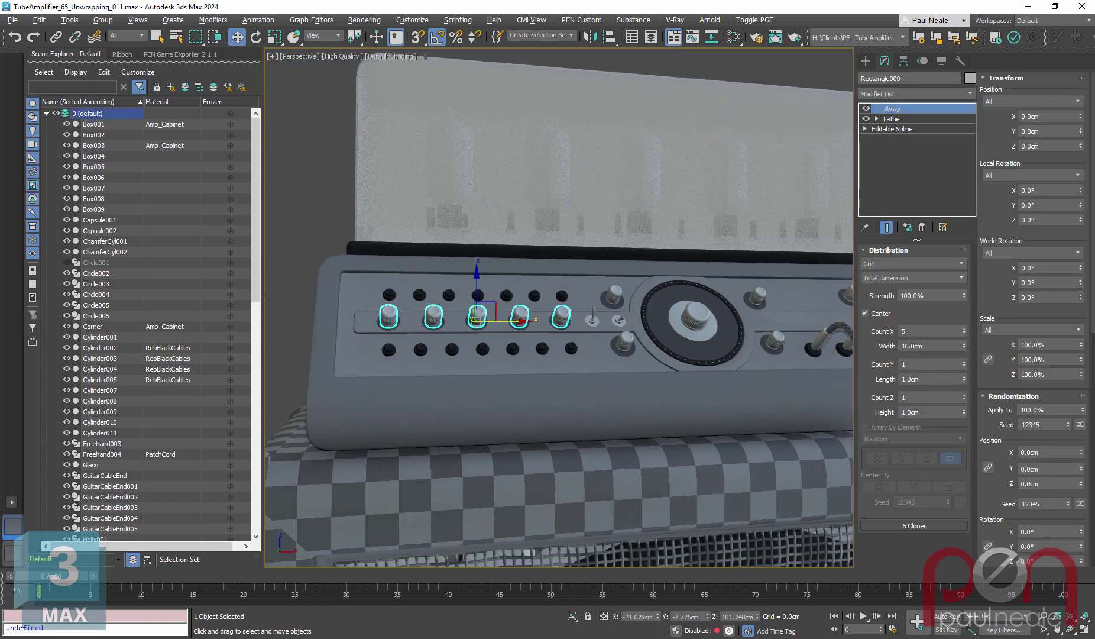
pyautogui.moveTo(241, 306); pyautogui.dragTo(677, 347, button='middle')
pyautogui.keyDown('alt'); pyautogui.moveTo(438, 307); pyautogui.dragTo(461, 278, button='middle'); pyautogui.keyUp('alt')
pyautogui.scroll(4, 482, 301)
pyautogui.scroll(3, 482, 301)
pyautogui.scroll(6, 429, 269)
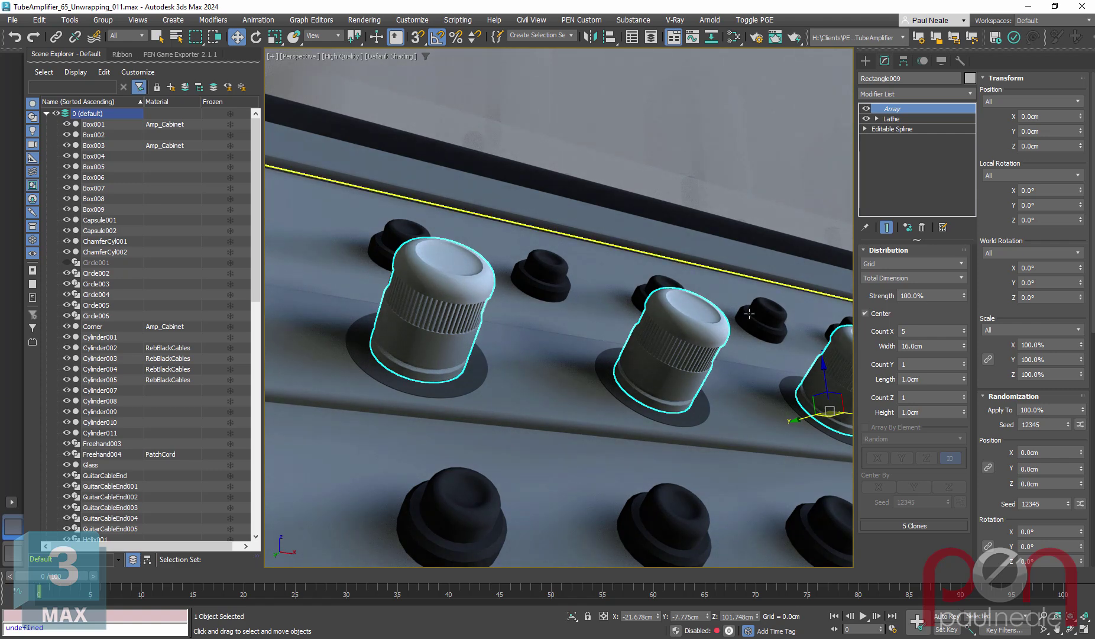
pyautogui.moveTo(645, 319)
pyautogui.mouseDown(button='middle')
pyautogui.moveTo(443, 247)
pyautogui.moveTo(640, 300)
pyautogui.mouseUp(button='middle')
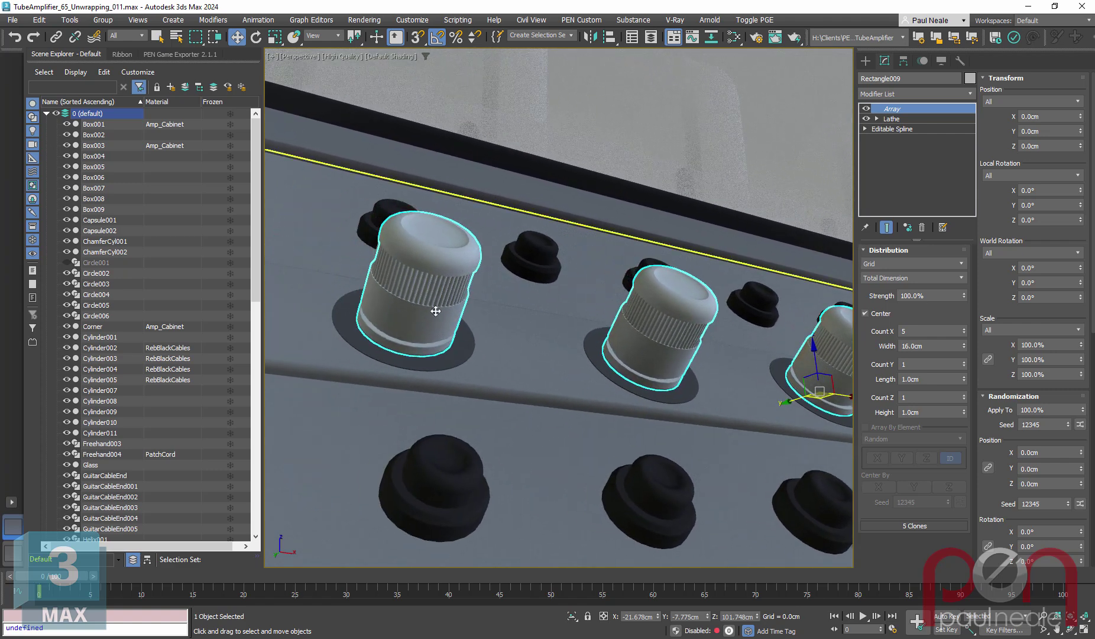
pyautogui.scroll(-6, 455, 304)
pyautogui.keyDown('alt'); pyautogui.moveTo(461, 305); pyautogui.dragTo(458, 313, button='middle'); pyautogui.keyUp('alt')
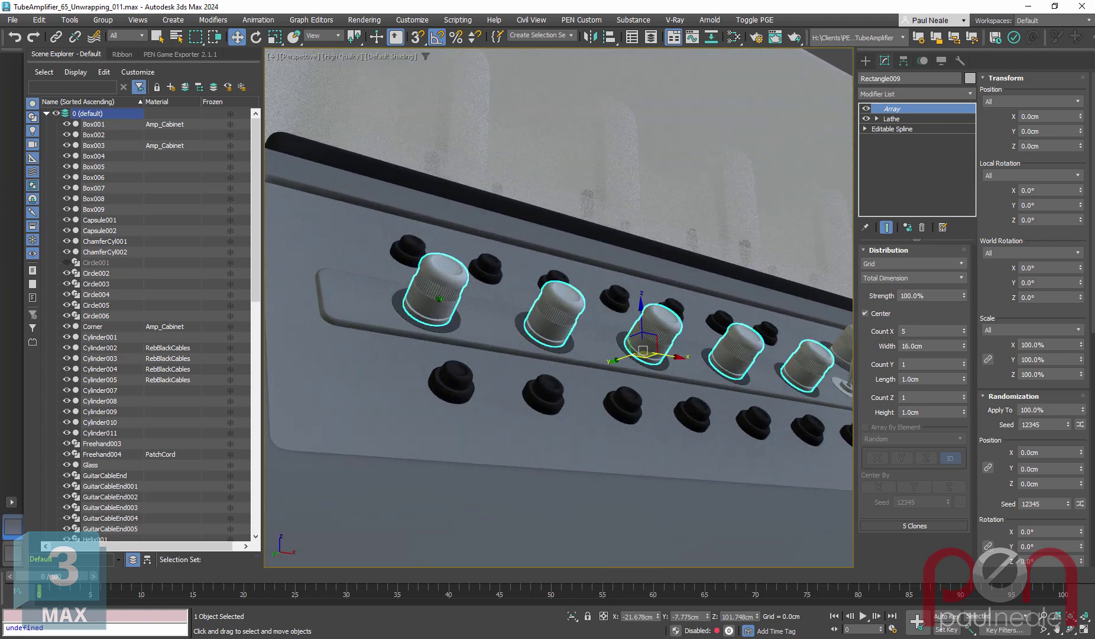
pyautogui.scroll(4, 466, 305)
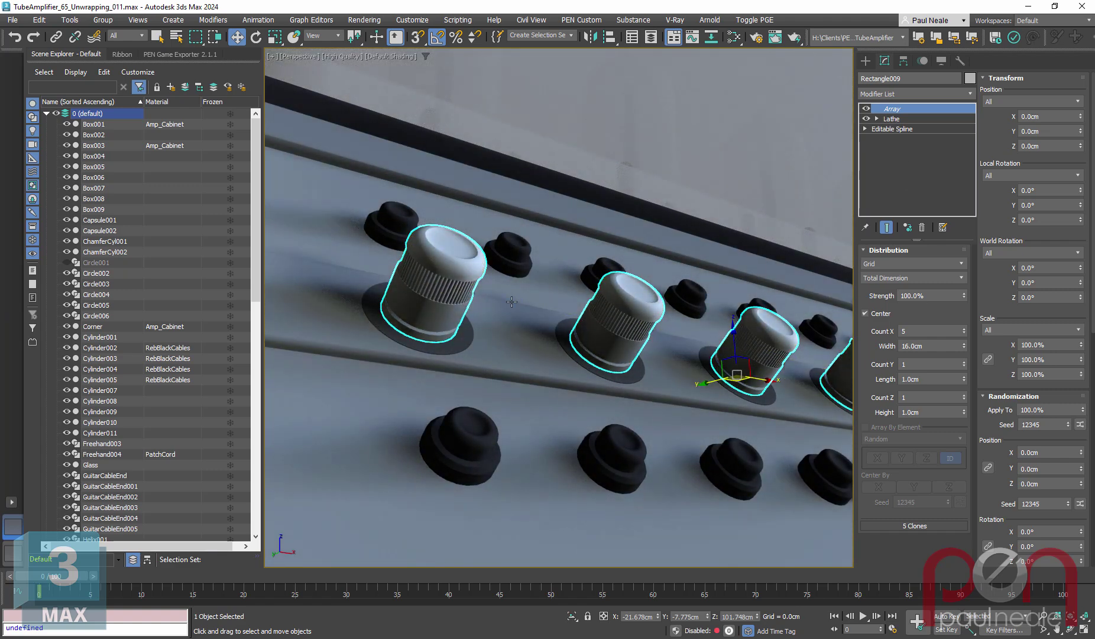
pyautogui.keyDown('alt'); pyautogui.moveTo(829, 168); pyautogui.dragTo(817, 166, button='middle'); pyautogui.keyUp('alt')
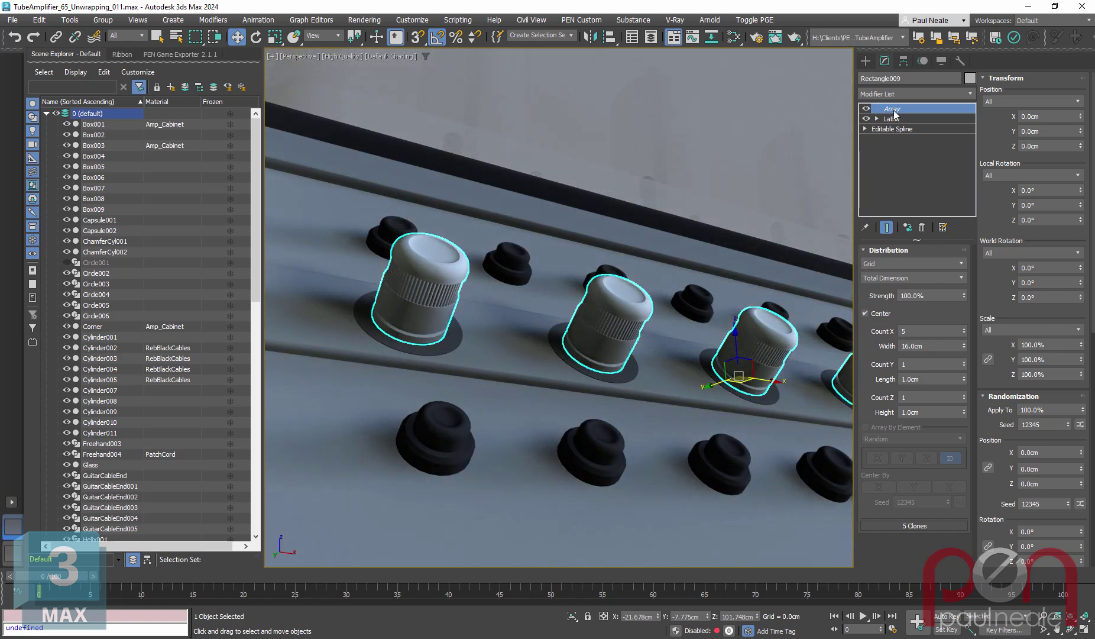
# - Turn off the grid Array modifier on the knobs and isolate the remaining knob's ribbed grip ring
pyautogui.click(867, 111)
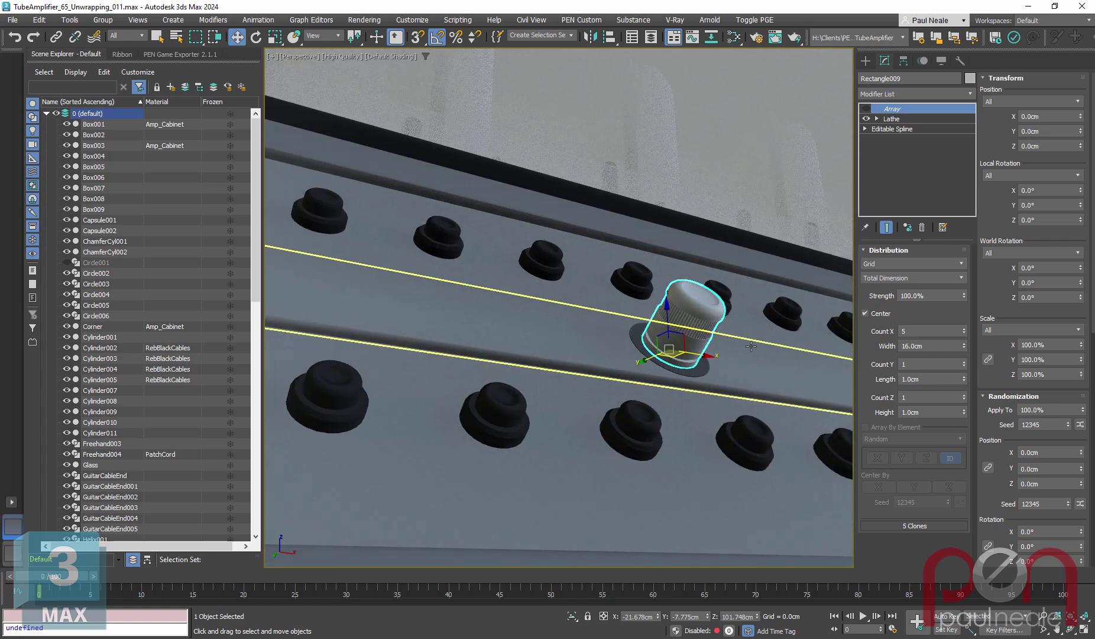
pyautogui.scroll(5, 726, 355)
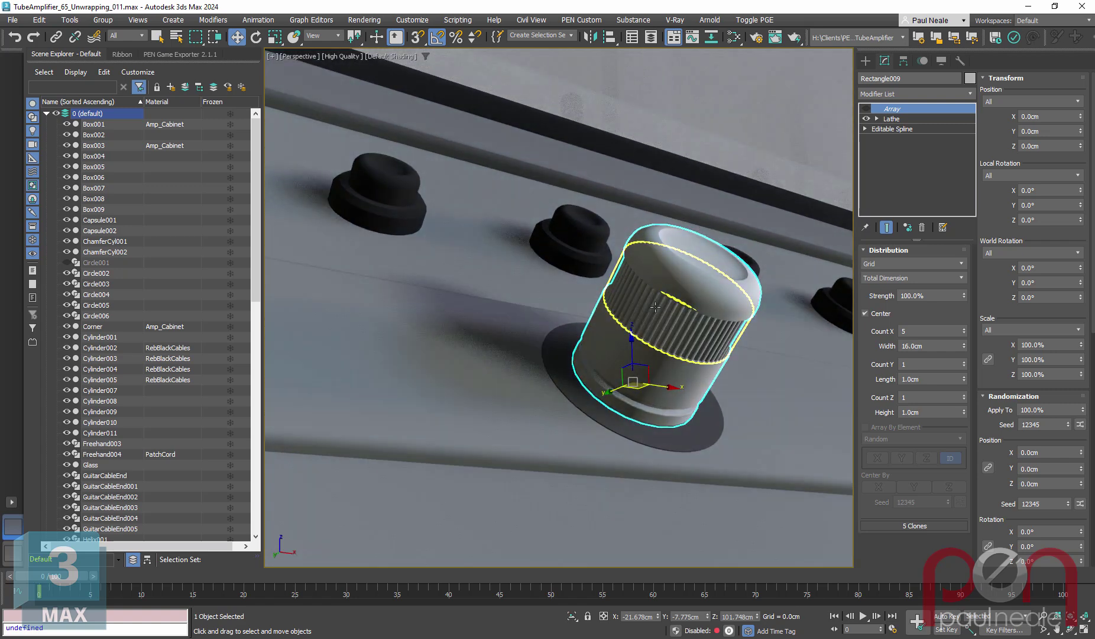
pyautogui.keyDown('ctrl'); pyautogui.click(694, 321); pyautogui.keyUp('ctrl')
pyautogui.moveTo(692, 320)
pyautogui.keyDown('alt'); pyautogui.mouseDown(button='middle')
pyautogui.moveTo(646, 276)
pyautogui.moveTo(594, 257)
pyautogui.moveTo(638, 310)
pyautogui.moveTo(712, 326)
pyautogui.moveTo(597, 332)
pyautogui.moveTo(702, 324)
pyautogui.mouseUp(button='middle'); pyautogui.keyUp('alt')
pyautogui.click(725, 335)
pyautogui.hotkey('alt', 'q')
# - Display edged faces on the isolated ribbed ring and examine how its segments meet
pyautogui.scroll(5, 702, 324)
pyautogui.moveTo(657, 322)
pyautogui.keyDown('alt'); pyautogui.mouseDown(button='middle')
pyautogui.moveTo(607, 332)
pyautogui.moveTo(613, 352)
pyautogui.moveTo(529, 301)
pyautogui.moveTo(477, 188)
pyautogui.moveTo(475, 228)
pyautogui.moveTo(498, 235)
pyautogui.moveTo(434, 199)
pyautogui.mouseUp(button='middle'); pyautogui.keyUp('alt')
pyautogui.press('F4')
pyautogui.scroll(3, 429, 197)
pyautogui.scroll(-2, 428, 196)
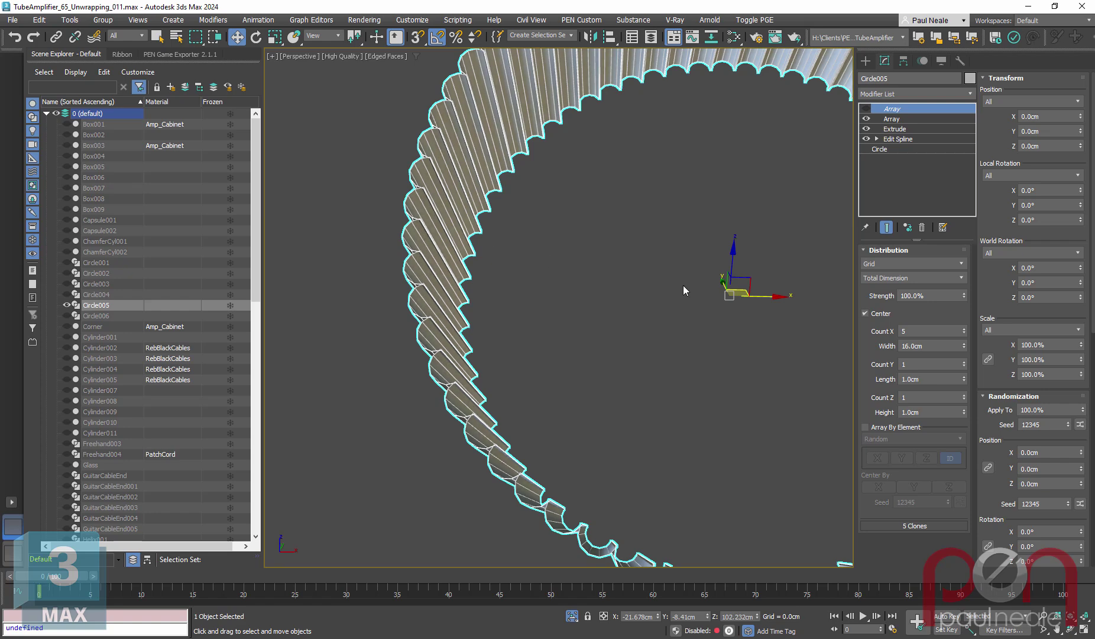
pyautogui.keyDown('alt'); pyautogui.moveTo(684, 291); pyautogui.dragTo(654, 288, button='middle'); pyautogui.keyUp('alt')
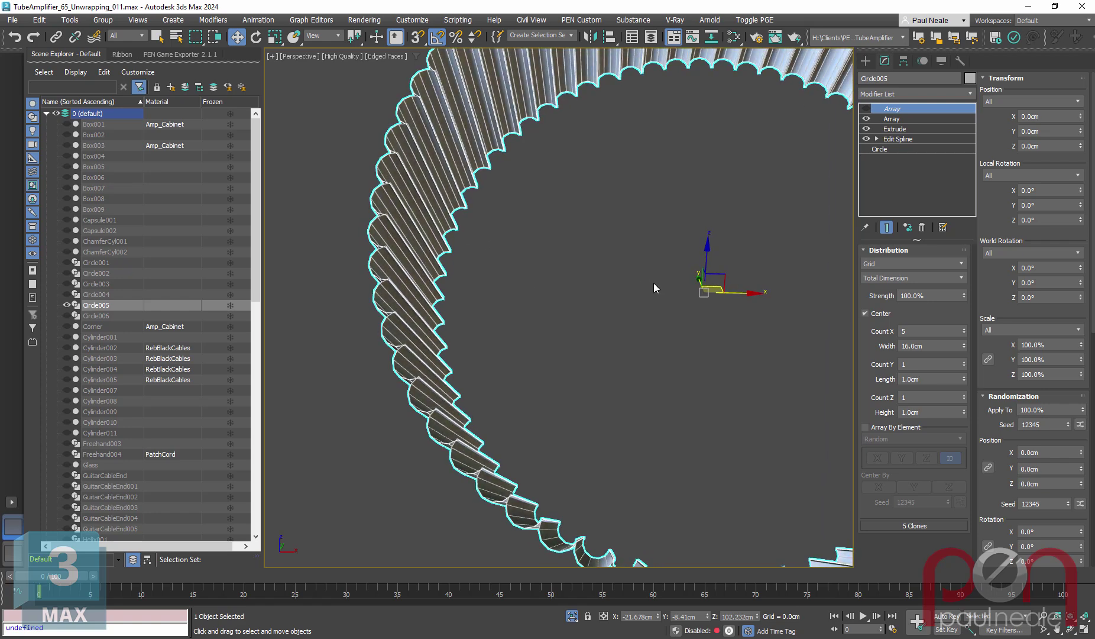
# - Try unwrapping the ribbed ring with an Unwrap UVW modifier on top of the stack, and delete that modifier
pyautogui.press('x')
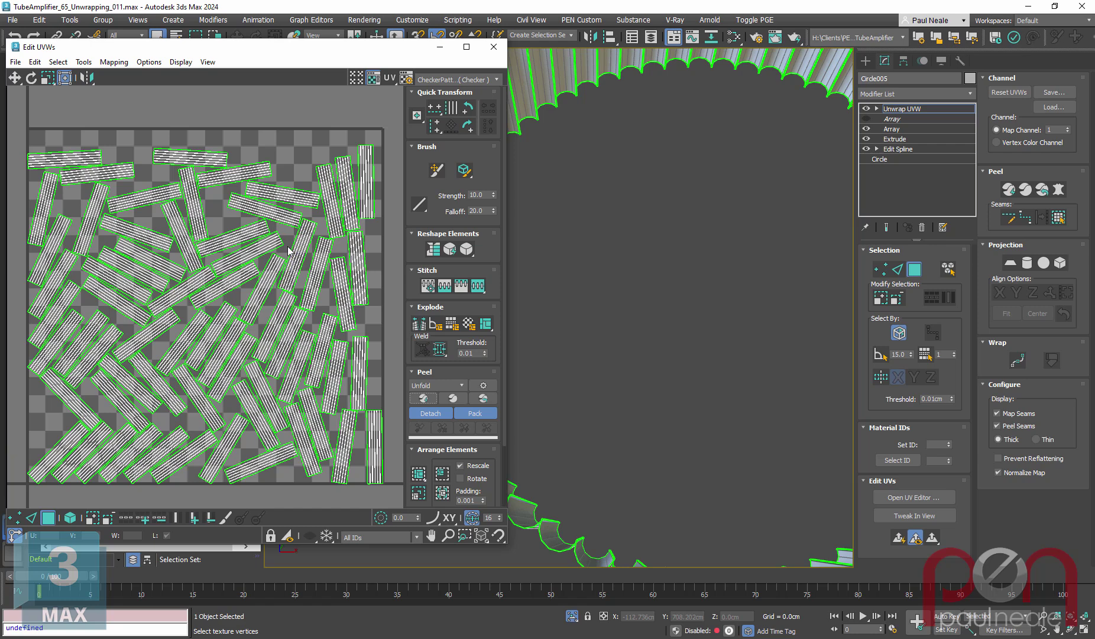
pyautogui.scroll(-8, 653, 283)
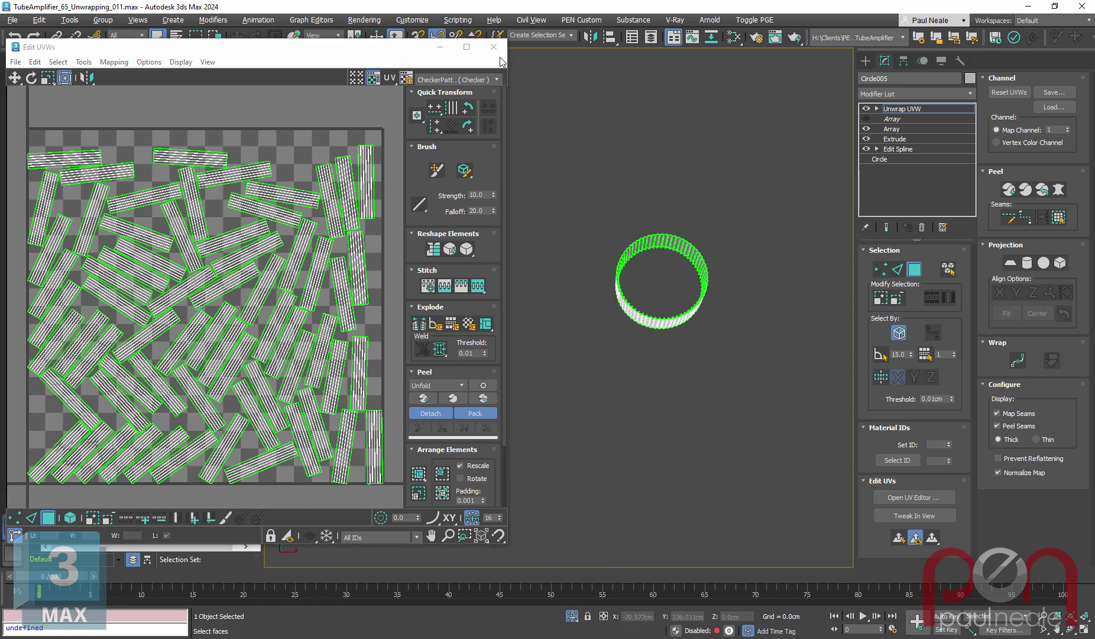
pyautogui.scroll(6, 681, 259)
pyautogui.scroll(-2, 680, 258)
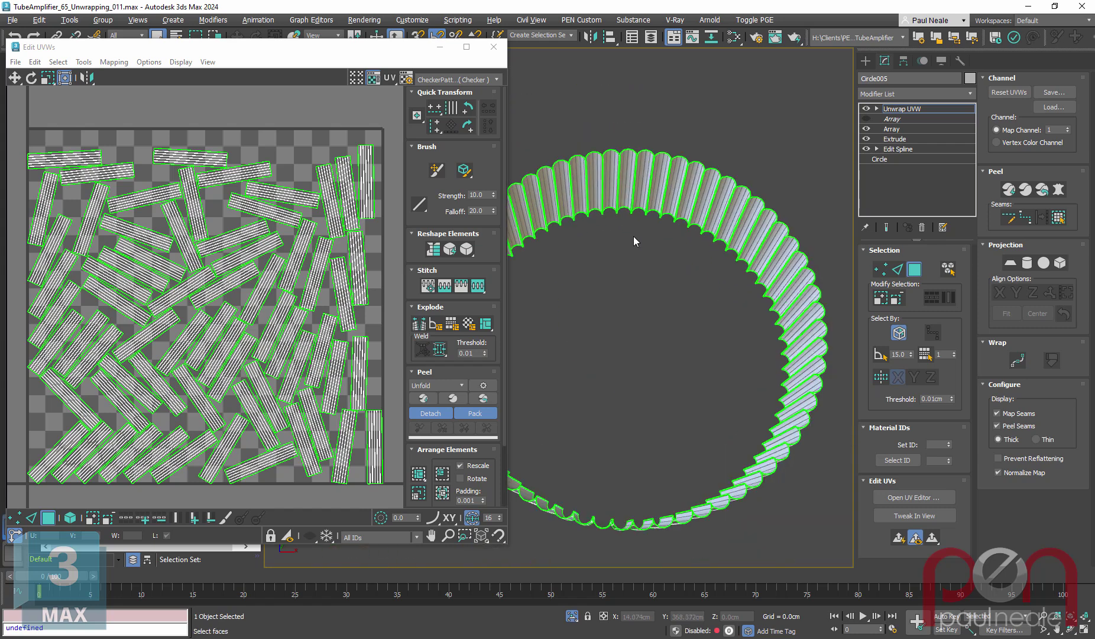
pyautogui.click(494, 48)
pyautogui.rightClick(911, 109)
pyautogui.click(945, 130)
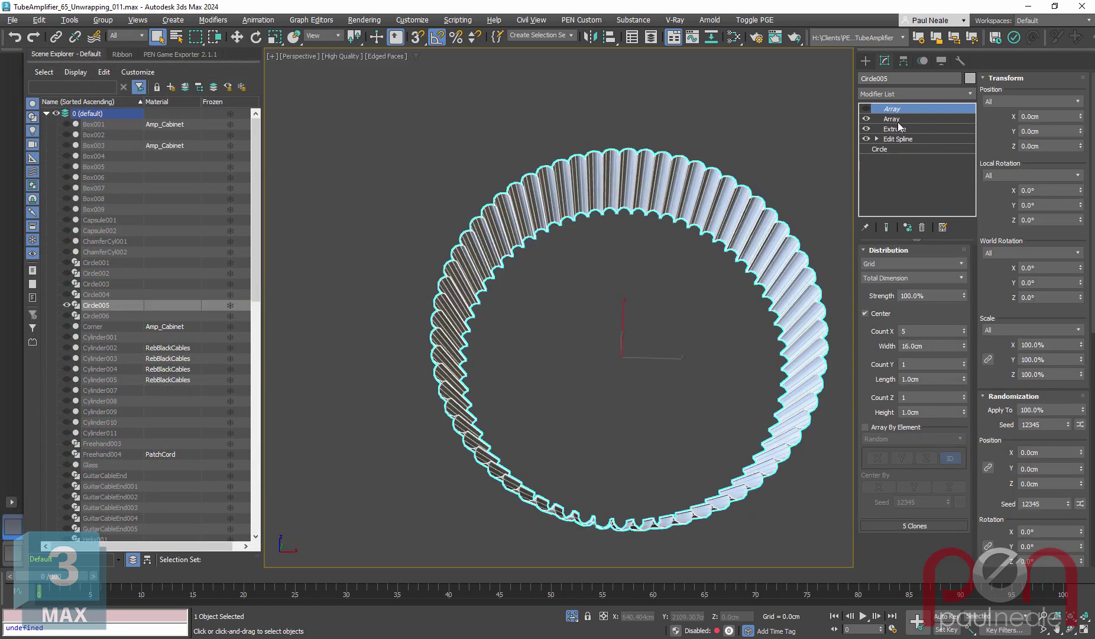
# - Select the ring's radial Array modifier in the stack and examine the joints between neighbouring ribs
pyautogui.keyDown('alt'); pyautogui.moveTo(791, 253); pyautogui.dragTo(689, 256, button='middle'); pyautogui.keyUp('alt')
pyautogui.moveTo(689, 255); pyautogui.dragTo(638, 240, button='middle')
pyautogui.scroll(5, 603, 276)
pyautogui.scroll(-2, 603, 276)
pyautogui.scroll(-5, 602, 276)
pyautogui.keyDown('alt'); pyautogui.moveTo(603, 276); pyautogui.dragTo(616, 272, button='middle'); pyautogui.keyUp('alt')
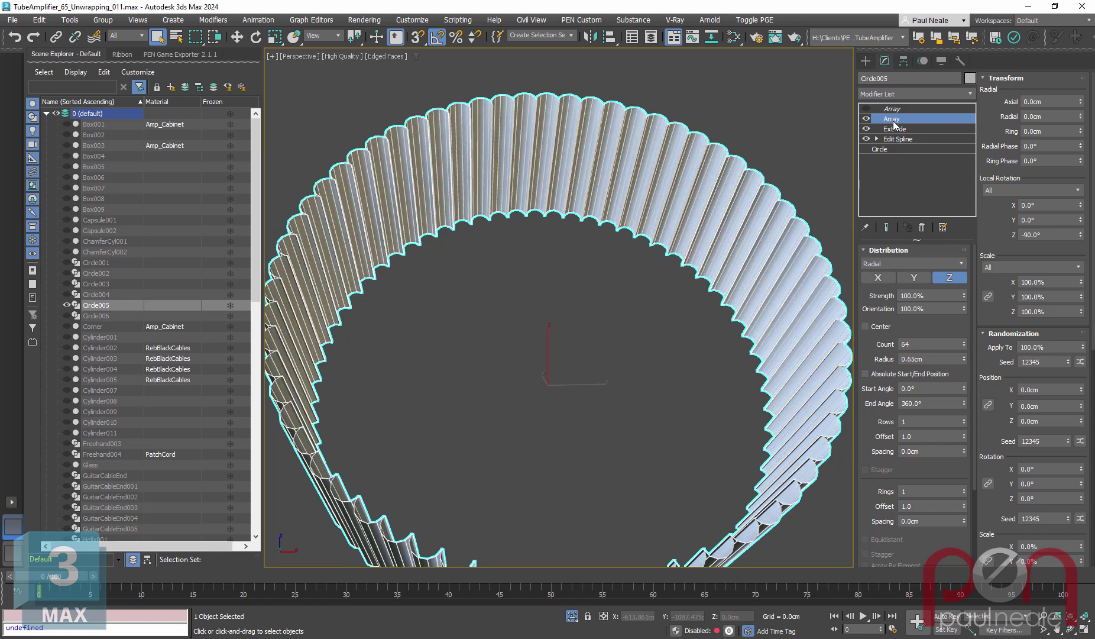
pyautogui.keyDown('alt'); pyautogui.moveTo(753, 287); pyautogui.dragTo(591, 301, button='middle'); pyautogui.keyUp('alt')
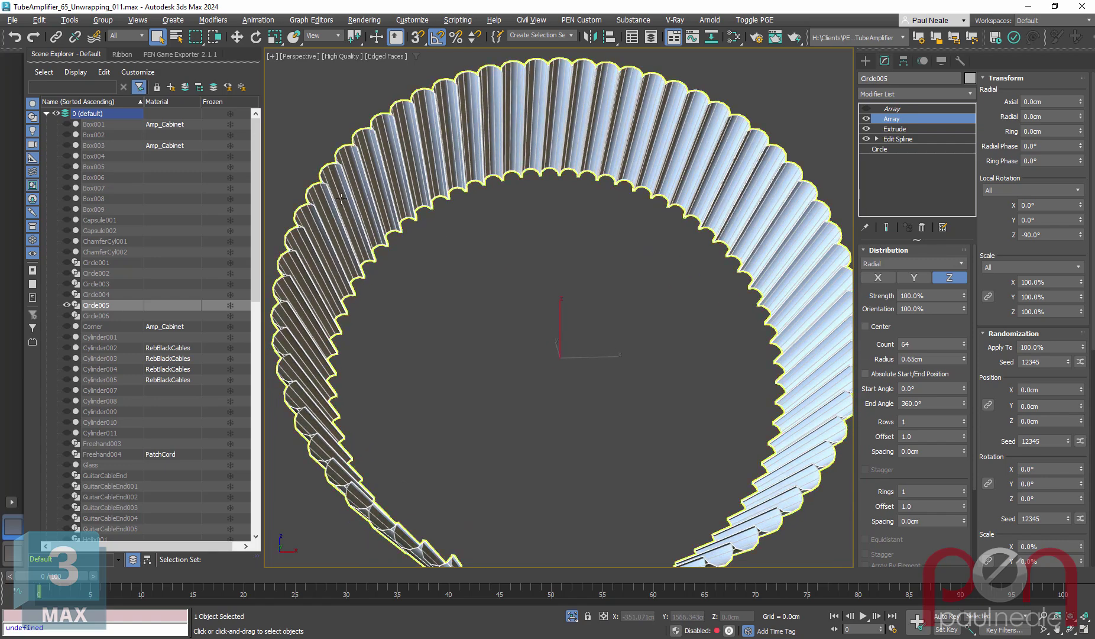
pyautogui.keyDown('alt'); pyautogui.moveTo(335, 198); pyautogui.dragTo(326, 204, button='middle'); pyautogui.keyUp('alt')
pyautogui.moveTo(421, 251); pyautogui.dragTo(427, 247, button='middle')
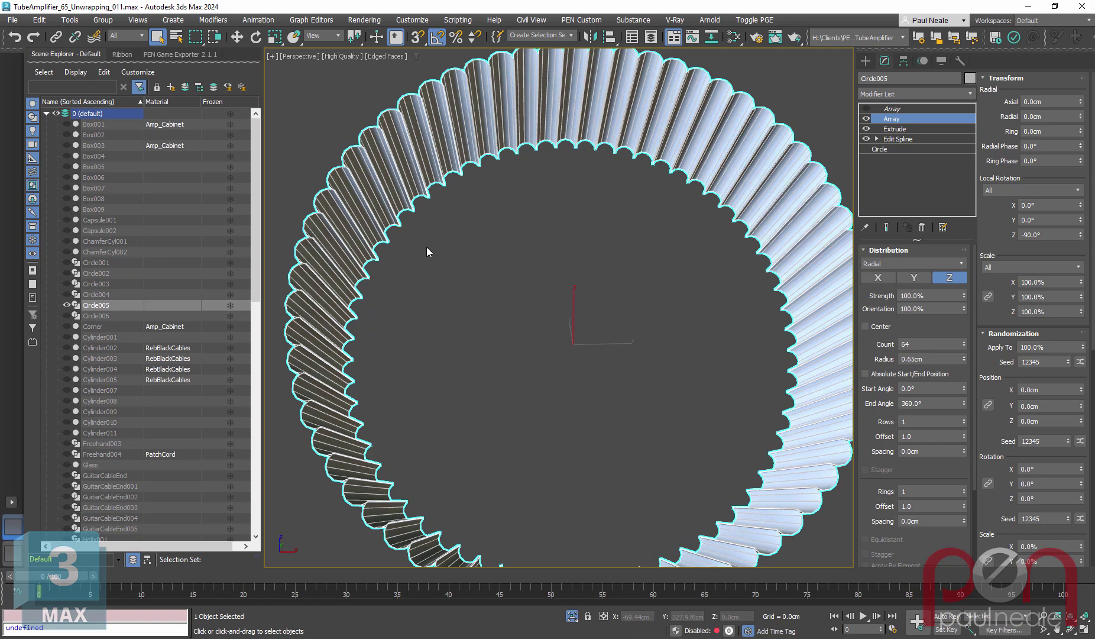
# - Add a Vertex Weld modifier above the ring's radial Array and set its threshold to 0.005
pyautogui.write('x')
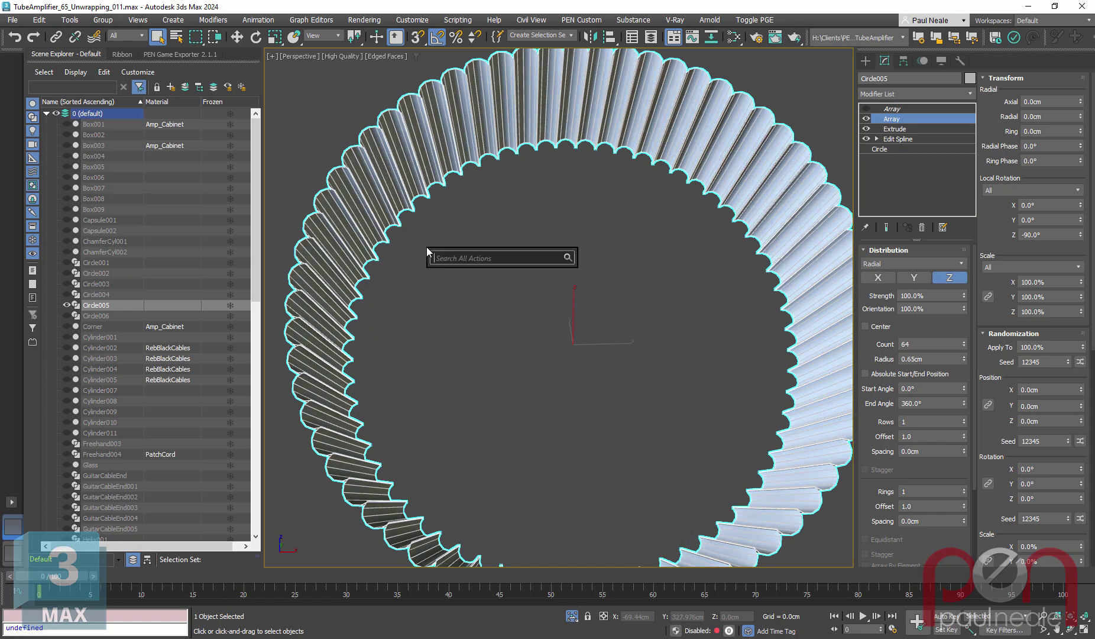
pyautogui.write('verte')
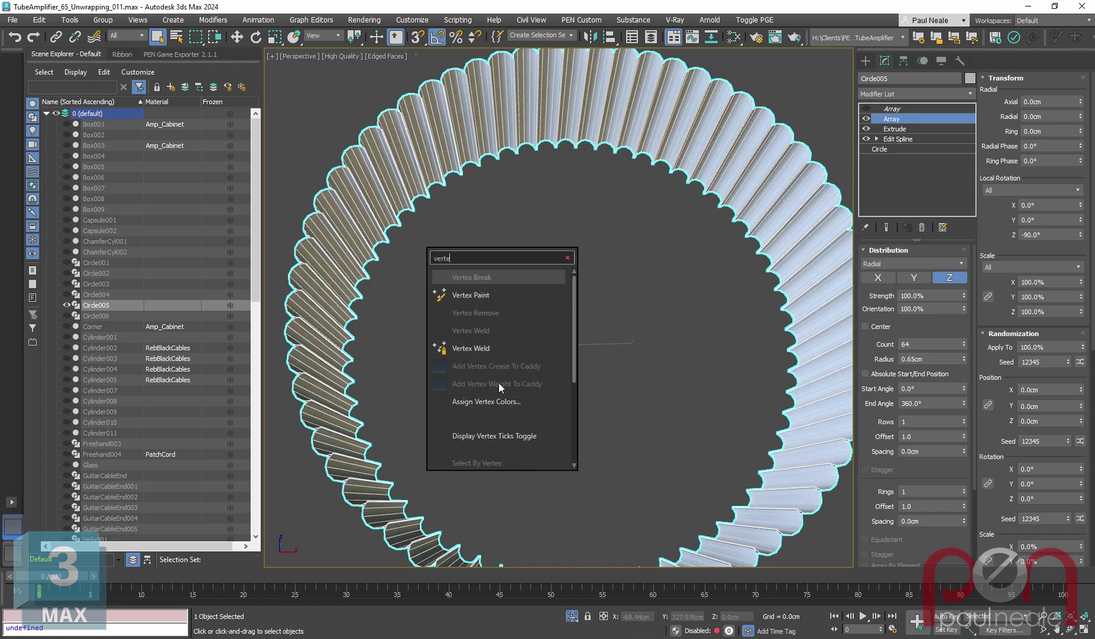
pyautogui.click(477, 346)
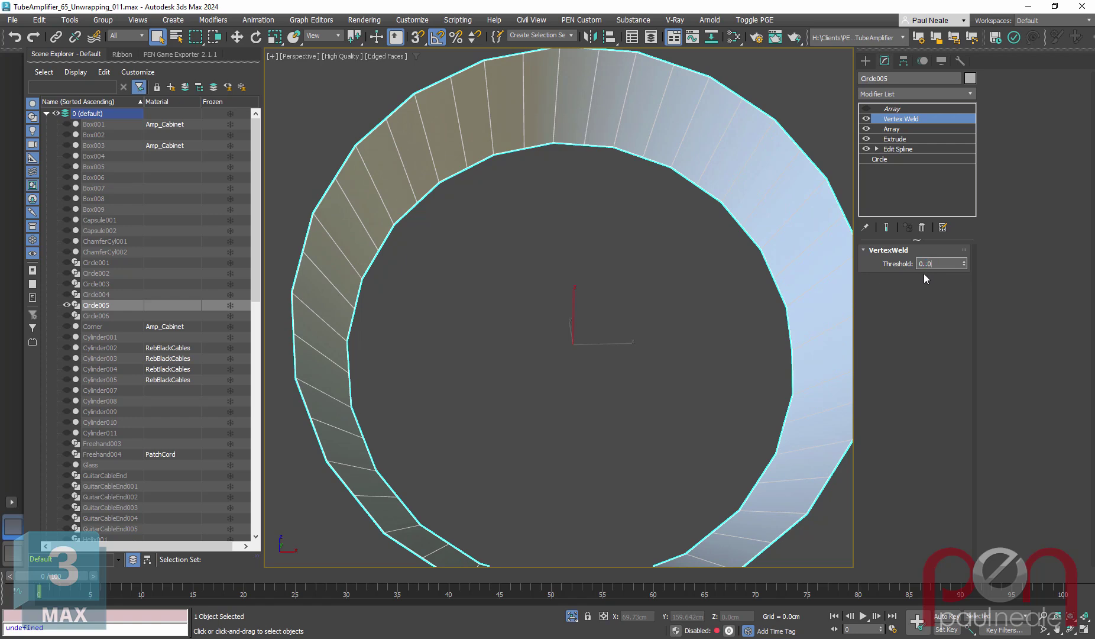
pyautogui.write('.')
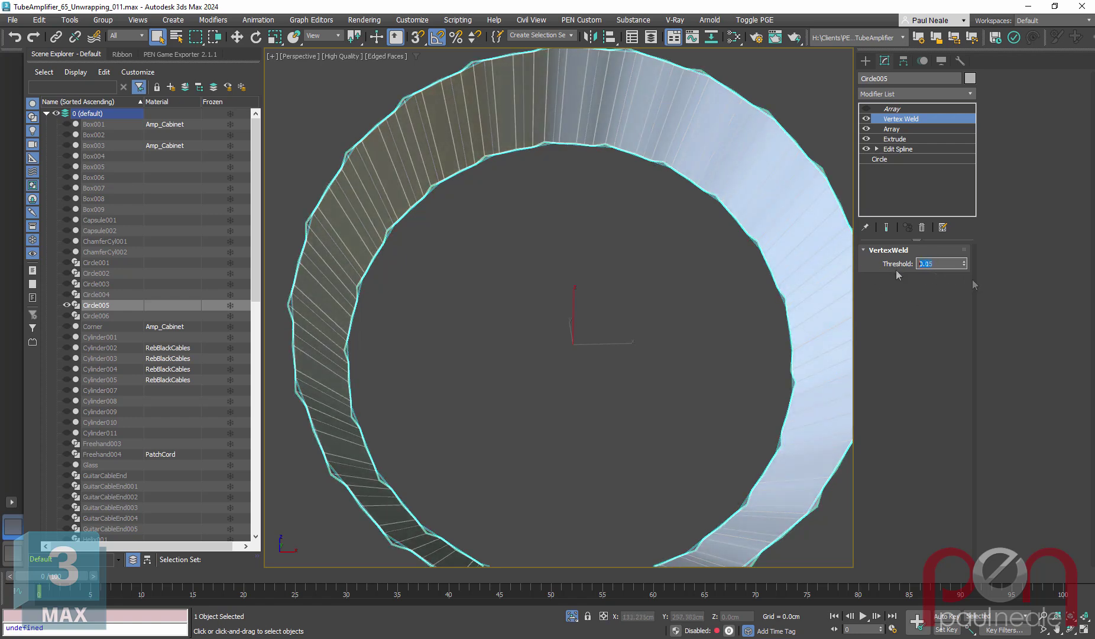
pyautogui.write('005')
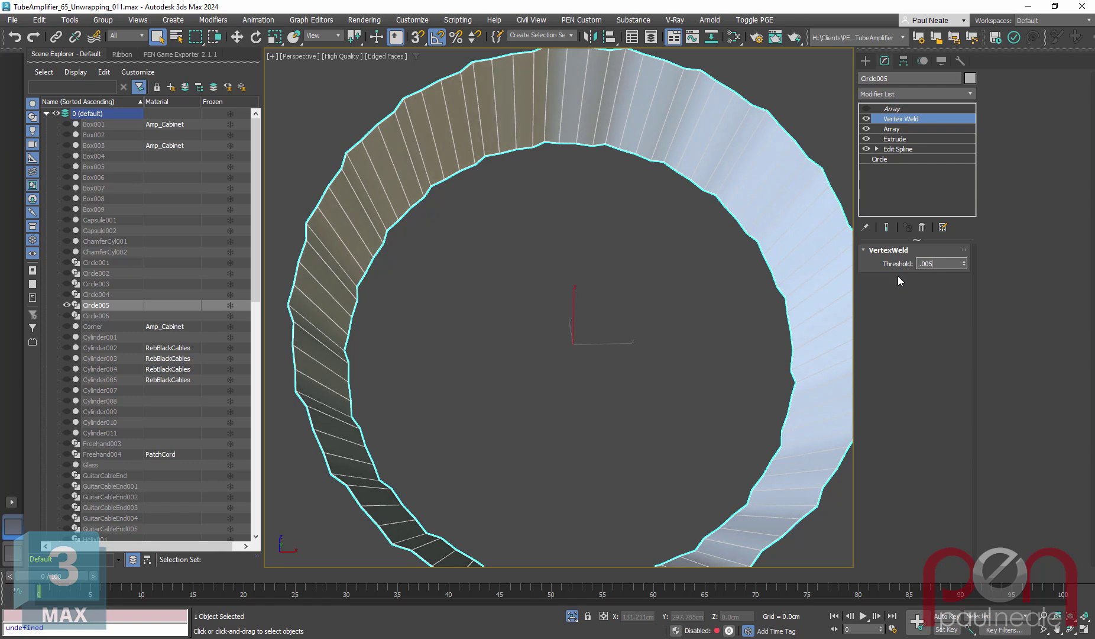
pyautogui.press('Return')
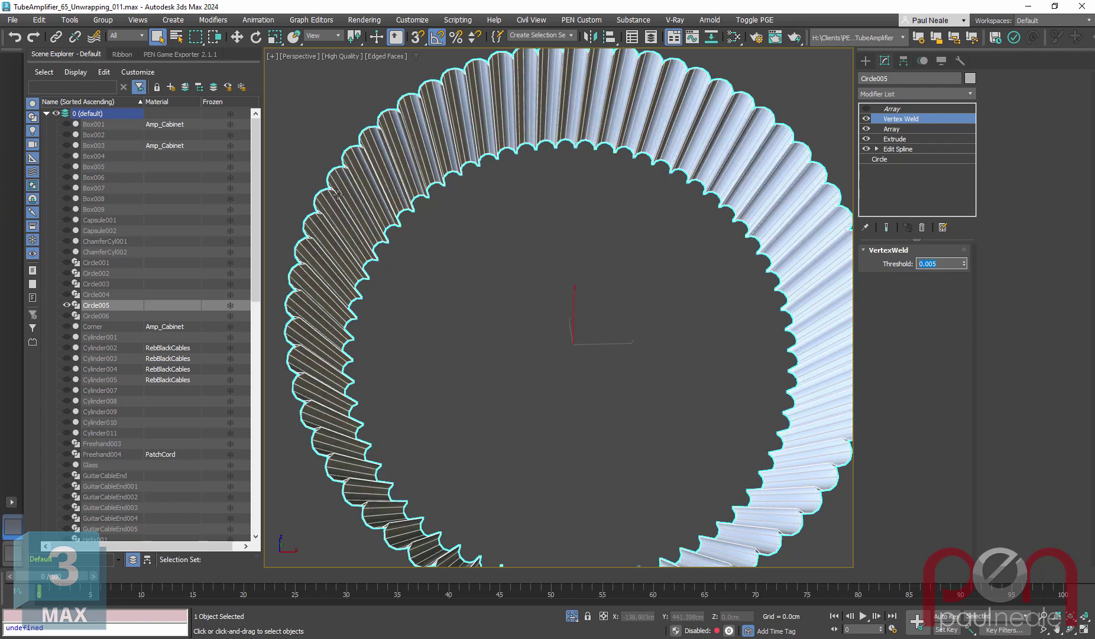
# - Turn on the xView Open Edges display and examine the welded ring's edges
pyautogui.scroll(-6, 385, 254)
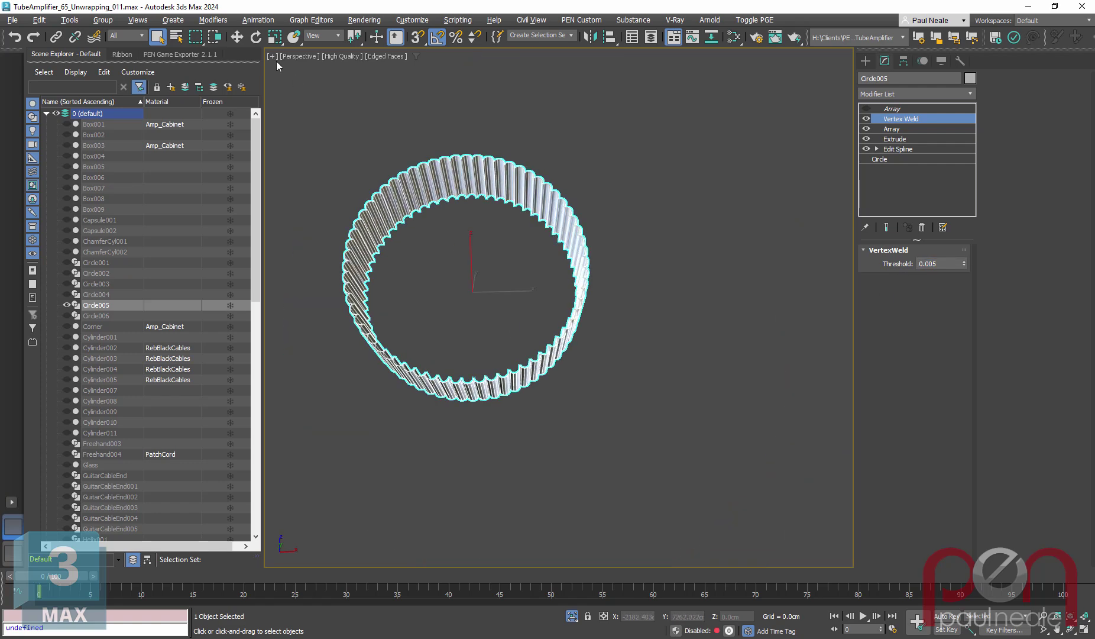
pyautogui.click(272, 57)
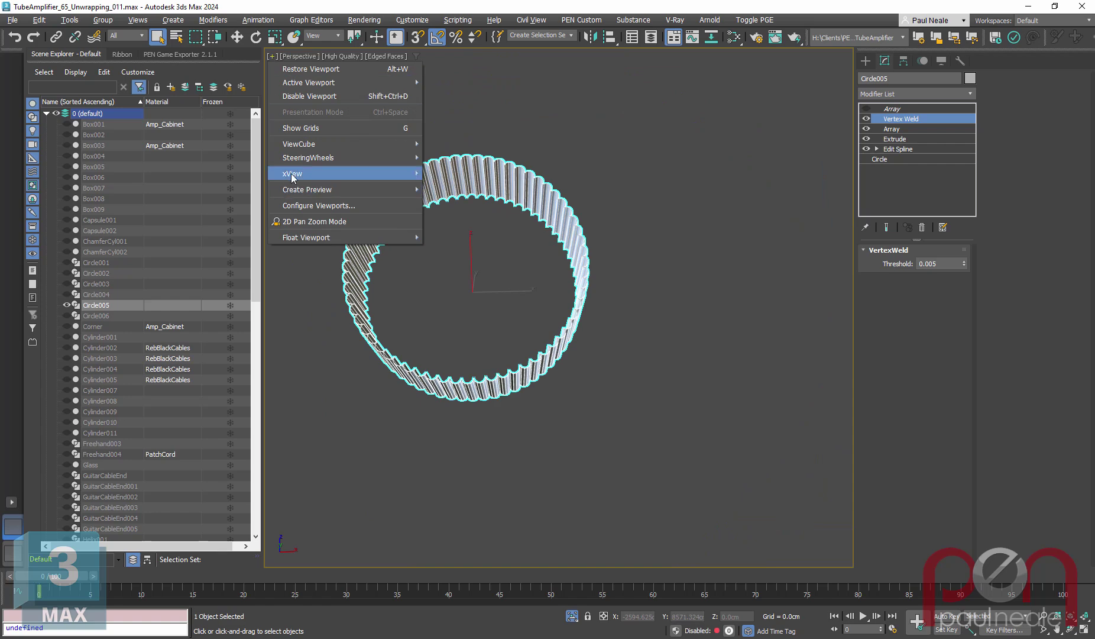
pyautogui.moveTo(294, 176)
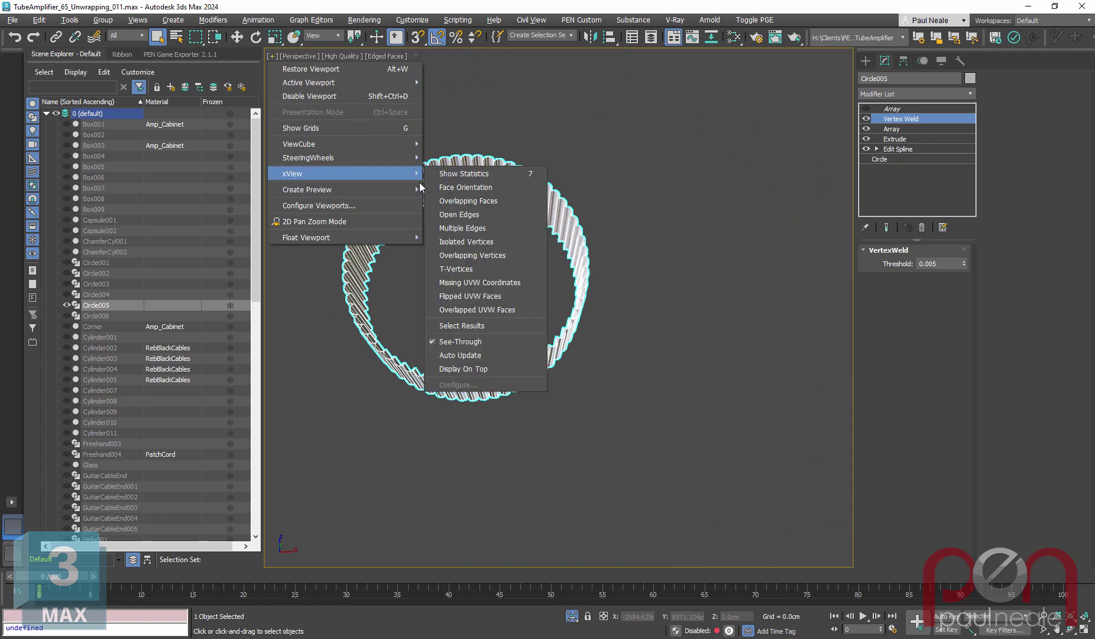
pyautogui.click(490, 216)
pyautogui.keyDown('alt'); pyautogui.moveTo(509, 230); pyautogui.dragTo(377, 244, button='middle'); pyautogui.keyUp('alt')
pyautogui.scroll(3, 376, 244)
pyautogui.scroll(-1, 376, 244)
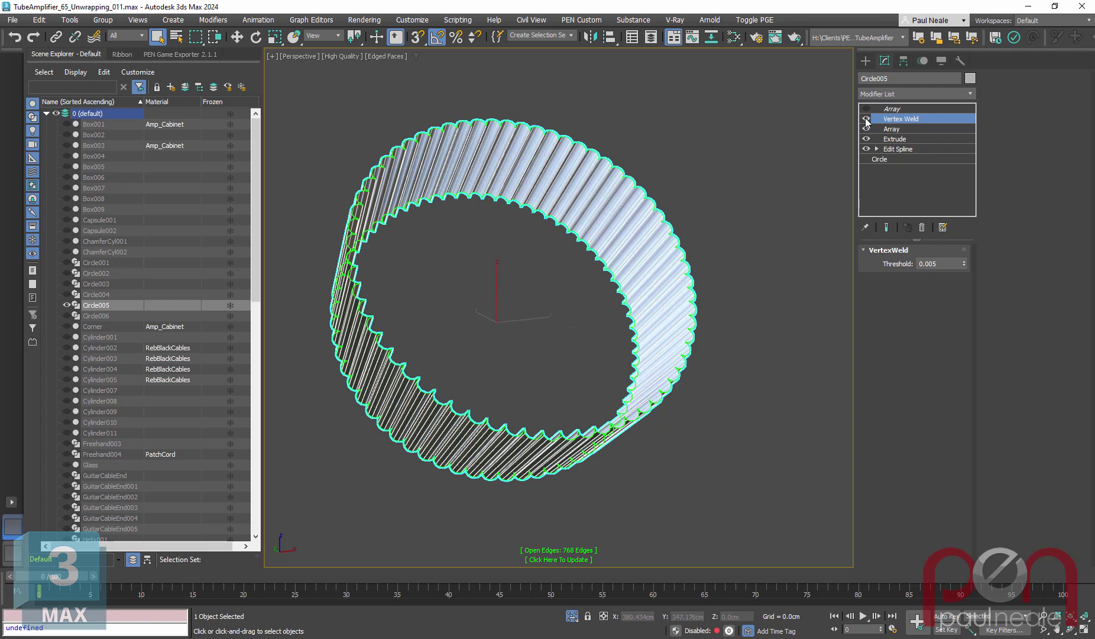
# - Turn off the Vertex Weld modifier and set the xView open-edge display to update automatically
pyautogui.click(866, 119)
pyautogui.keyDown('alt'); pyautogui.moveTo(552, 308); pyautogui.dragTo(452, 350, button='middle'); pyautogui.keyUp('alt')
pyautogui.click(547, 559)
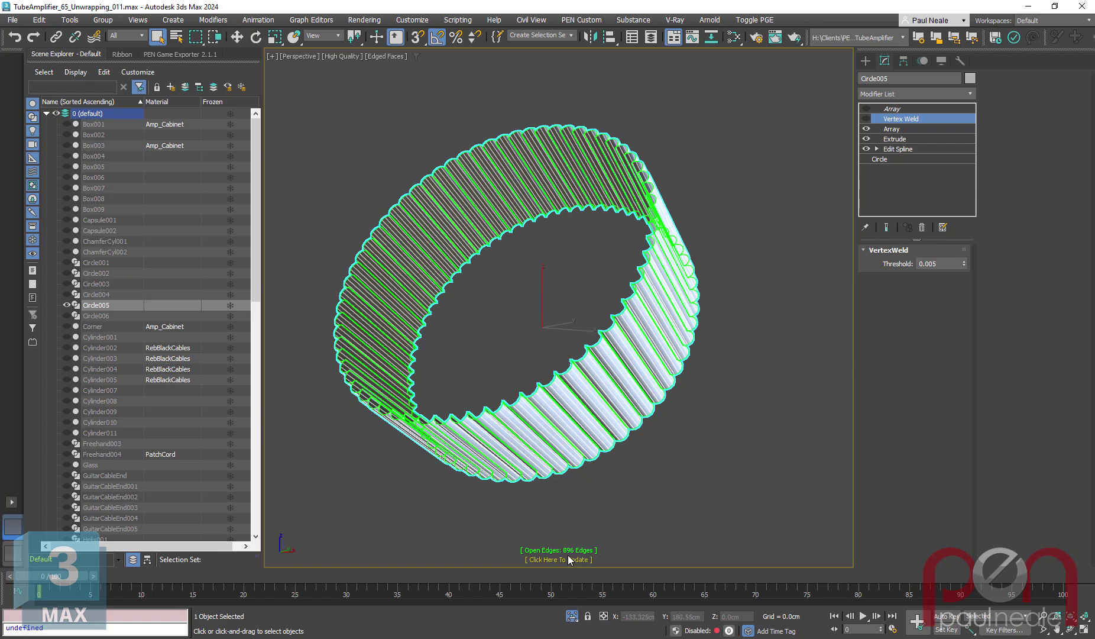
pyautogui.rightClick(567, 558)
pyautogui.click(609, 581)
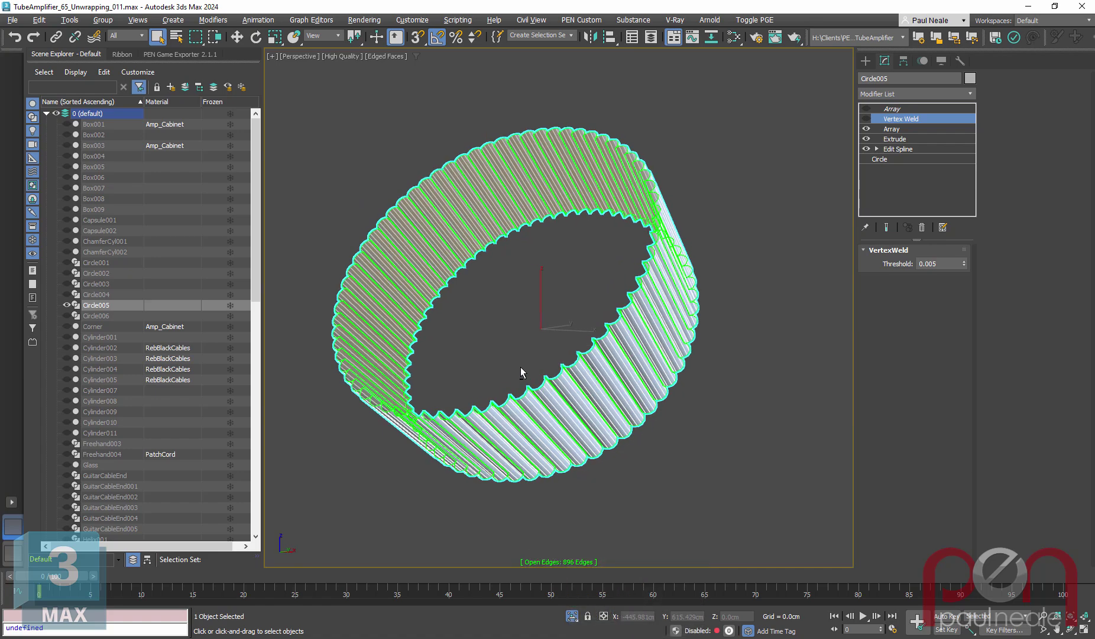
# - Examine the open edges between the unwelded ribs and turn the Vertex Weld modifier back on
pyautogui.scroll(3, 384, 363)
pyautogui.keyDown('alt'); pyautogui.moveTo(384, 363); pyautogui.dragTo(432, 388, button='middle'); pyautogui.keyUp('alt')
pyautogui.keyDown('alt'); pyautogui.moveTo(521, 298); pyautogui.dragTo(350, 241, button='middle'); pyautogui.keyUp('alt')
pyautogui.keyDown('alt'); pyautogui.moveTo(394, 208); pyautogui.dragTo(381, 129, button='middle'); pyautogui.keyUp('alt')
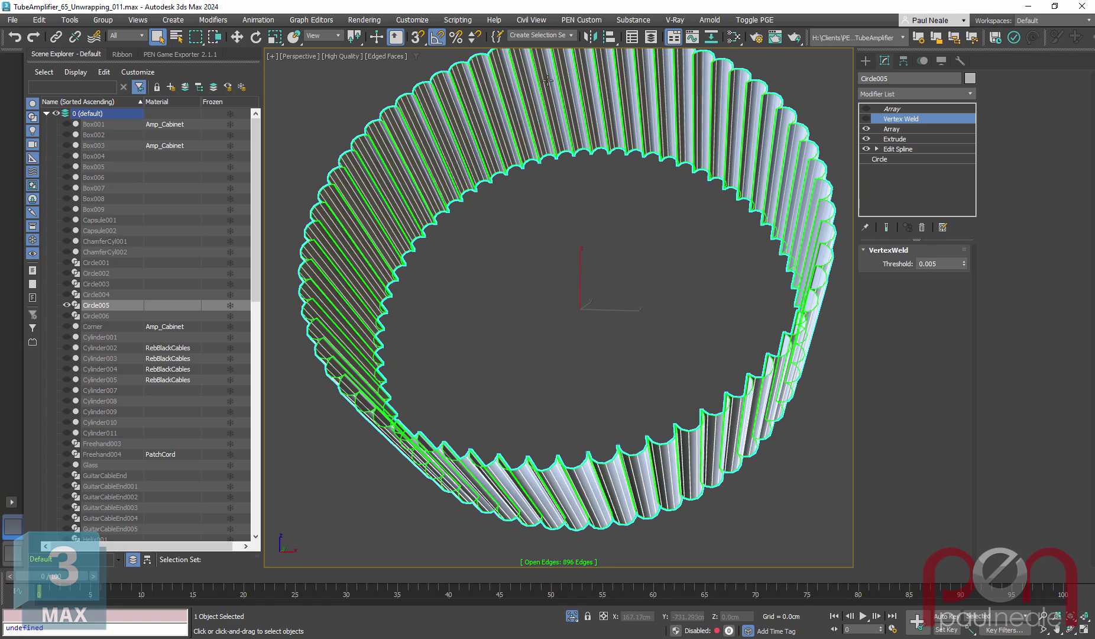
pyautogui.keyDown('alt'); pyautogui.moveTo(595, 287); pyautogui.dragTo(651, 320, button='middle'); pyautogui.keyUp('alt')
pyautogui.scroll(-4, 648, 314)
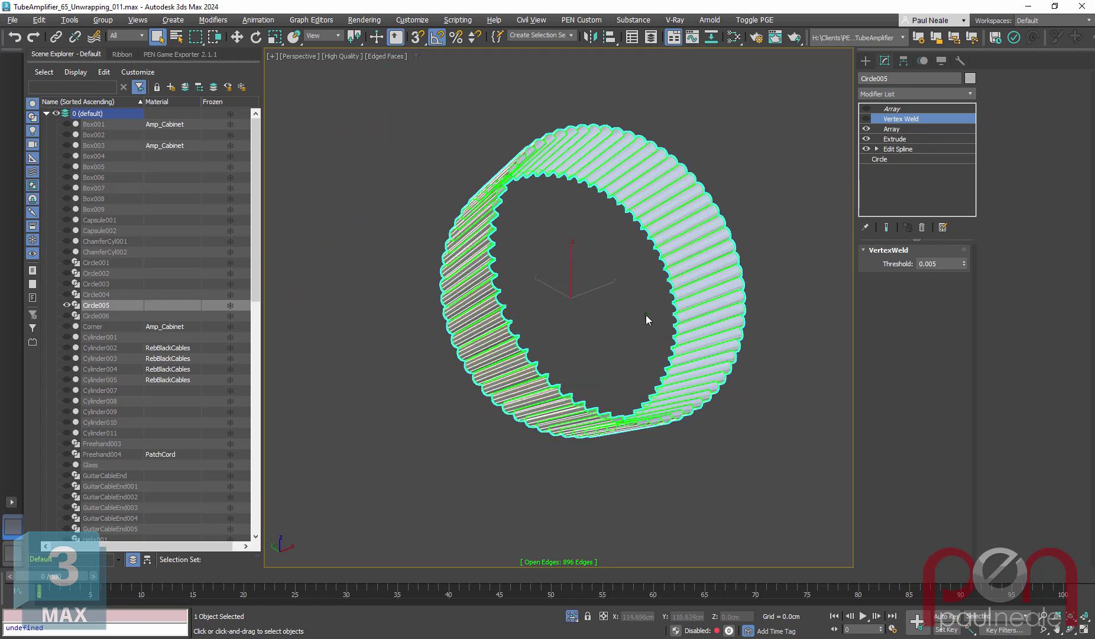
pyautogui.click(868, 120)
pyautogui.moveTo(585, 237)
pyautogui.keyDown('alt'); pyautogui.mouseDown(button='middle')
pyautogui.moveTo(511, 220)
pyautogui.moveTo(482, 251)
pyautogui.moveTo(573, 260)
pyautogui.moveTo(752, 186)
pyautogui.moveTo(657, 241)
pyautogui.moveTo(599, 257)
pyautogui.moveTo(601, 241)
pyautogui.mouseUp(button='middle'); pyautogui.keyUp('alt')
pyautogui.scroll(4, 599, 251)
pyautogui.scroll(-3, 600, 236)
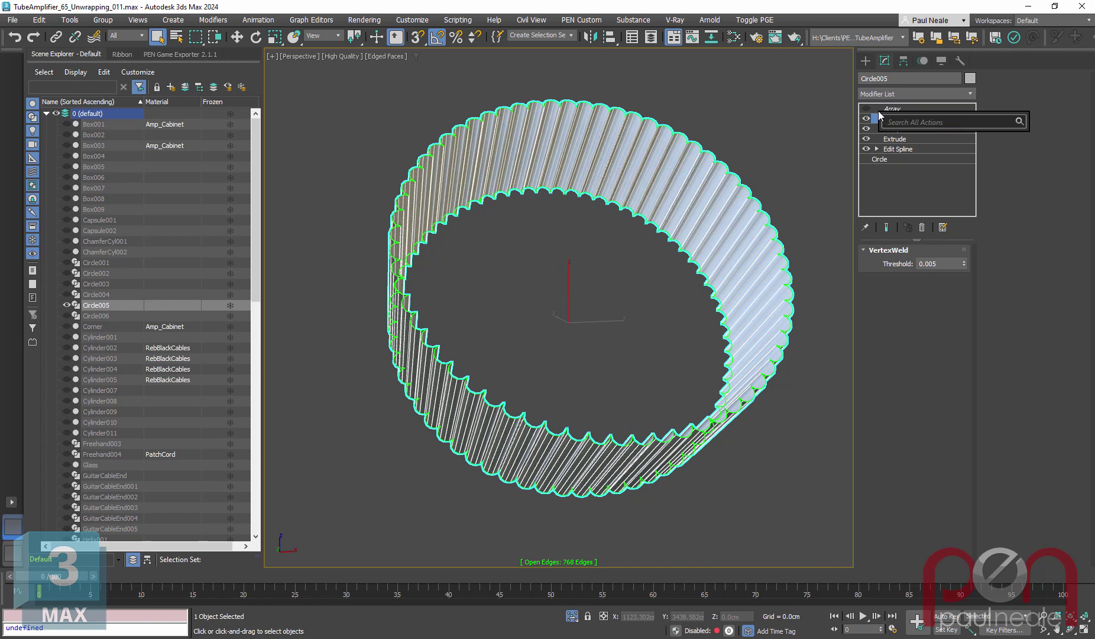
# - Add an Unwrap UVW modifier above the ring's Vertex Weld and switch it to edge selection
pyautogui.write('unwrap')
pyautogui.press('Return')
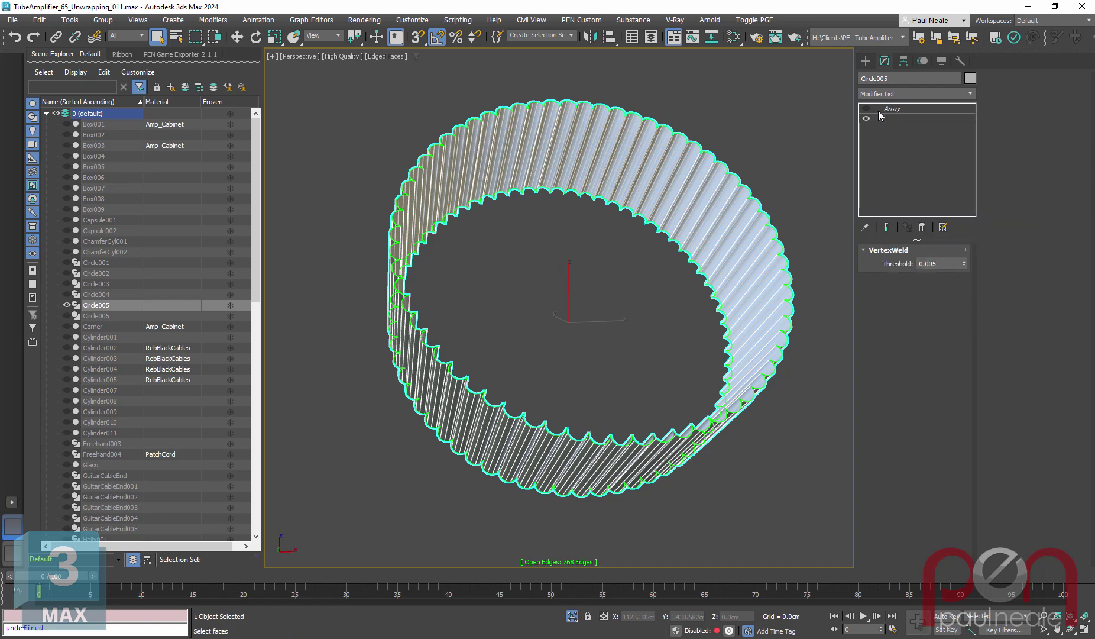
pyautogui.keyDown('alt'); pyautogui.moveTo(656, 315); pyautogui.dragTo(626, 351, button='middle'); pyautogui.keyUp('alt')
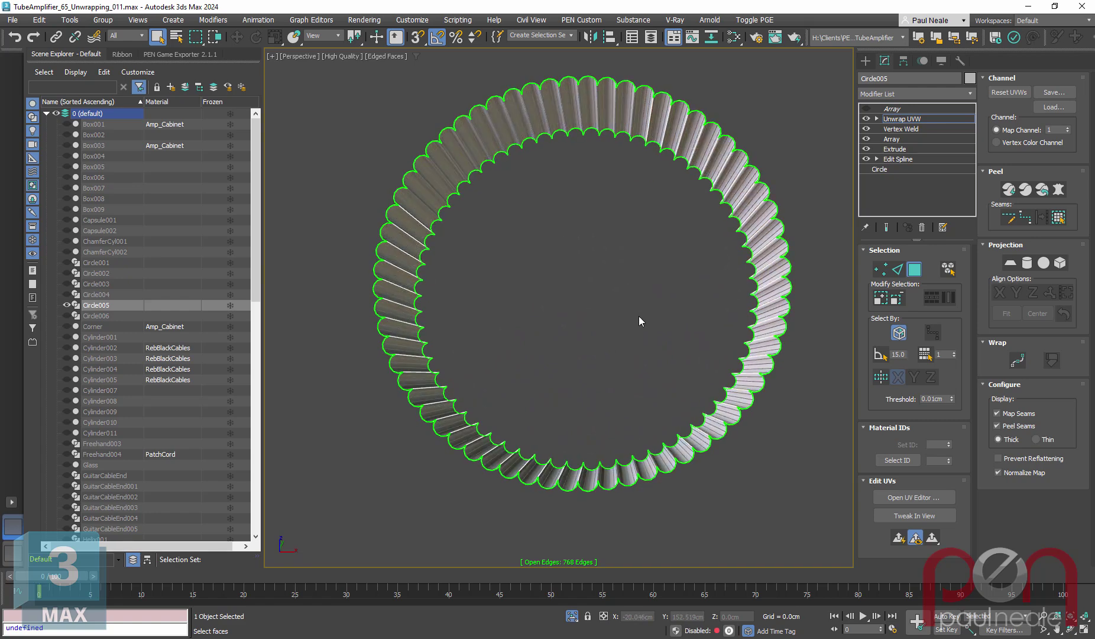
pyautogui.press('2')
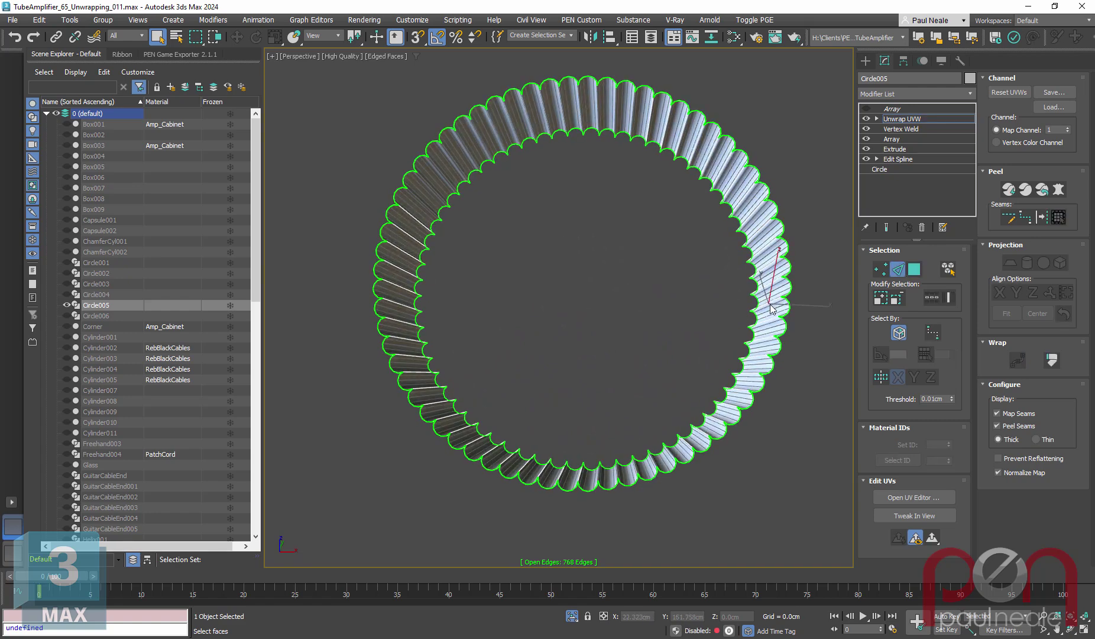
# - Open the ring in the UV editor and break its UVs along rib edges on two opposite sides
pyautogui.keyDown('alt'); pyautogui.moveTo(768, 309); pyautogui.dragTo(709, 331, button='middle'); pyautogui.keyUp('alt')
pyautogui.click(914, 497)
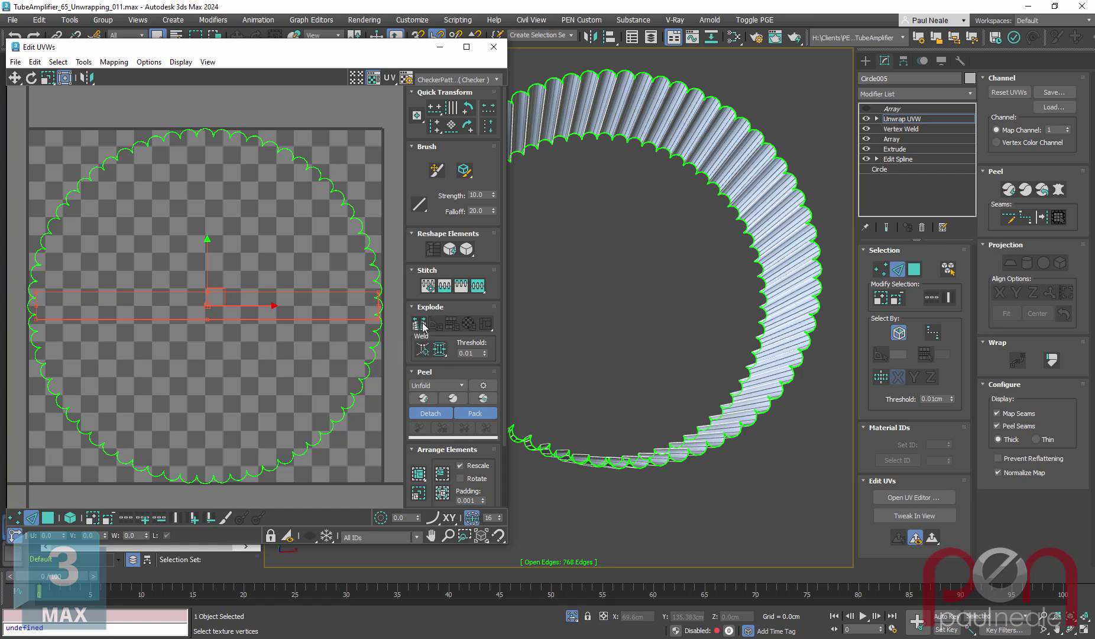
pyautogui.scroll(-3, 308, 379)
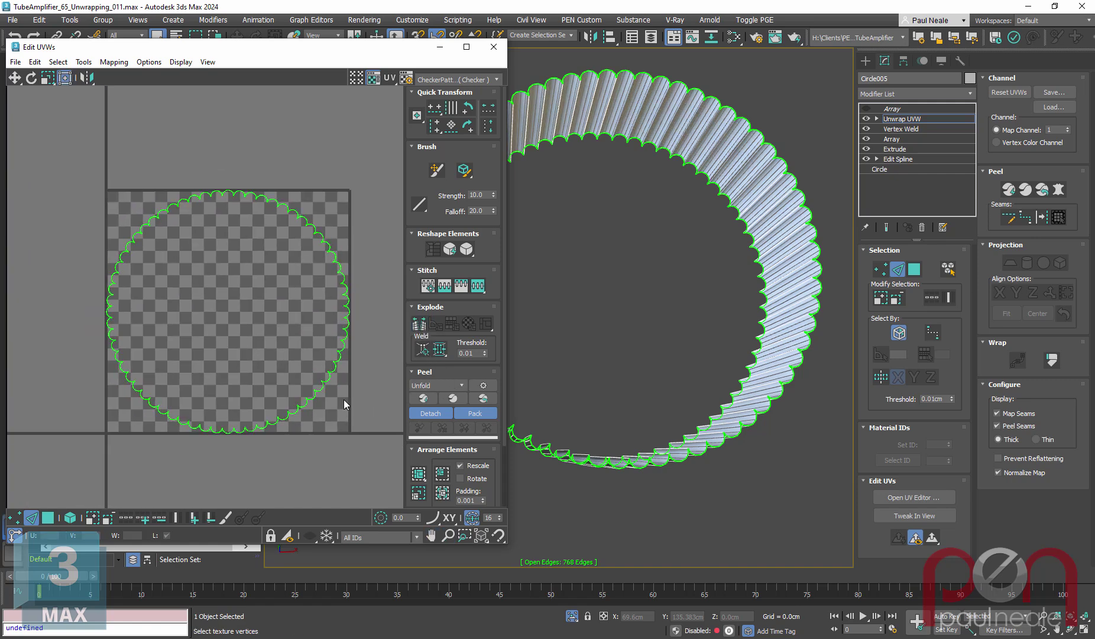
# - Quick Peel the ring's UVs into strips, enable Rotate for arranging elements, and peel them again
pyautogui.click(427, 400)
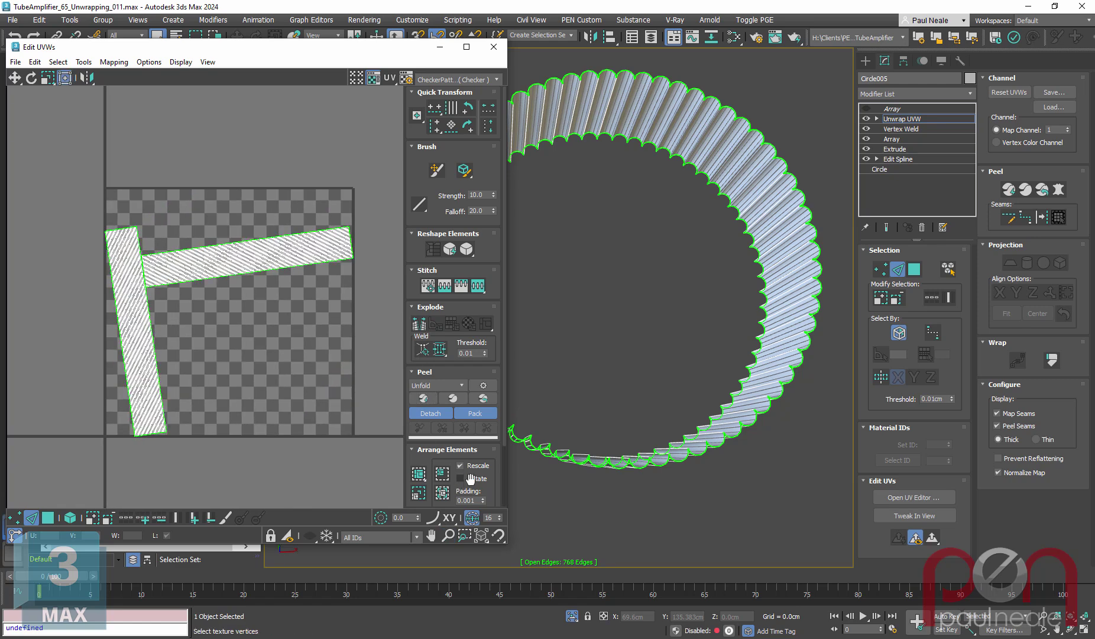
pyautogui.click(425, 400)
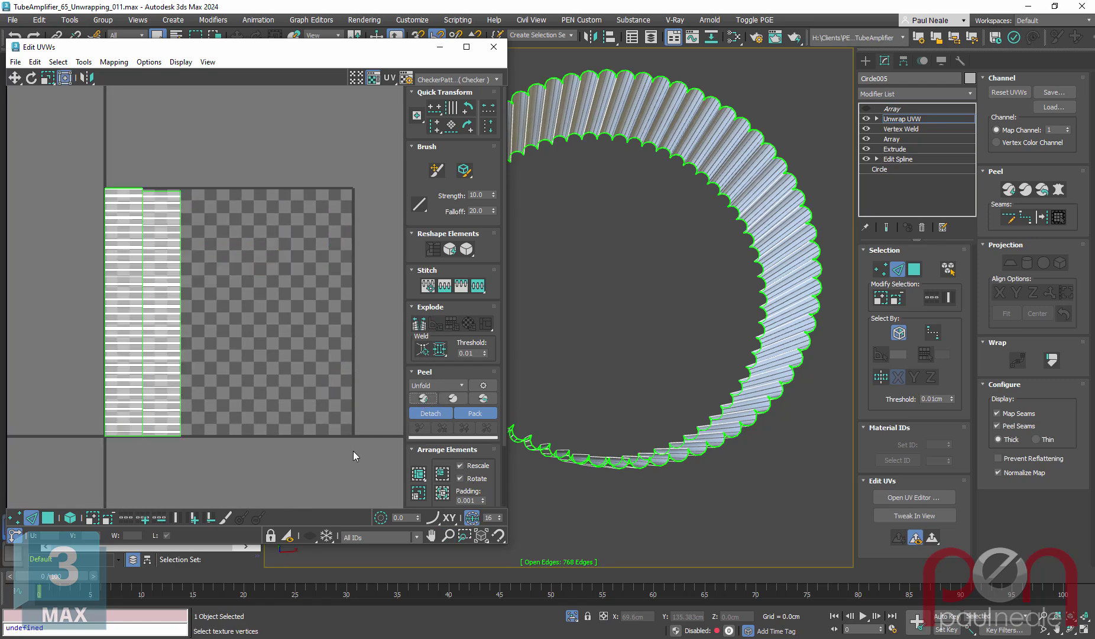
pyautogui.moveTo(145, 308); pyautogui.dragTo(169, 310, button='middle')
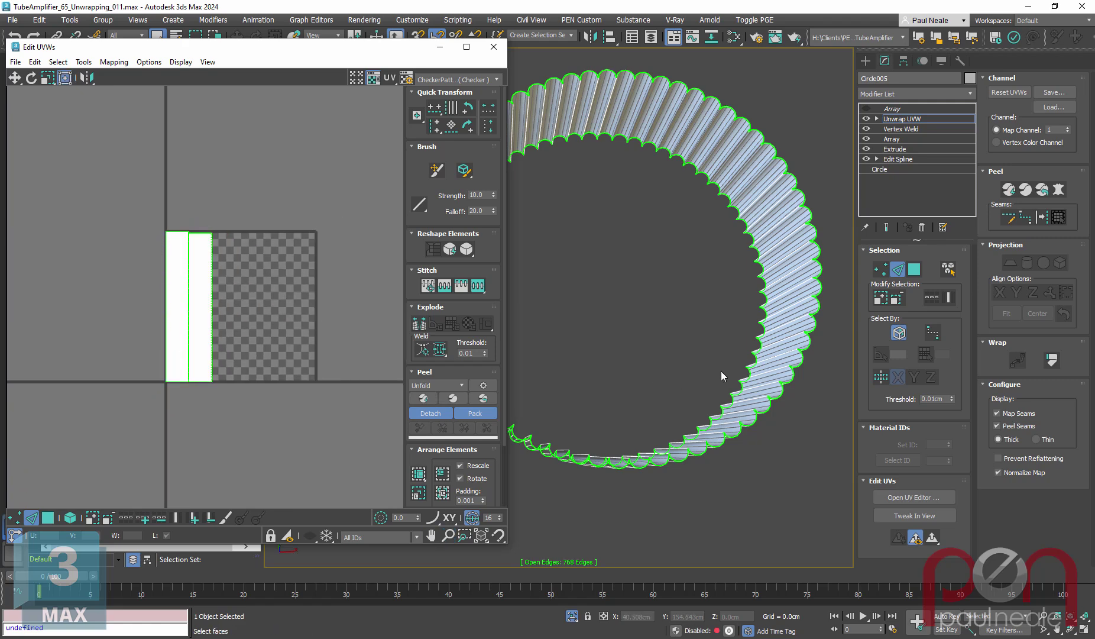
# - Examine the UV seams around the ring, leave edge selection and deselect the ring
pyautogui.moveTo(727, 333)
pyautogui.keyDown('alt'); pyautogui.mouseDown(button='middle')
pyautogui.moveTo(654, 303)
pyautogui.moveTo(683, 346)
pyautogui.moveTo(648, 323)
pyautogui.moveTo(670, 329)
pyautogui.moveTo(665, 259)
pyautogui.moveTo(661, 268)
pyautogui.mouseUp(button='middle'); pyautogui.keyUp('alt')
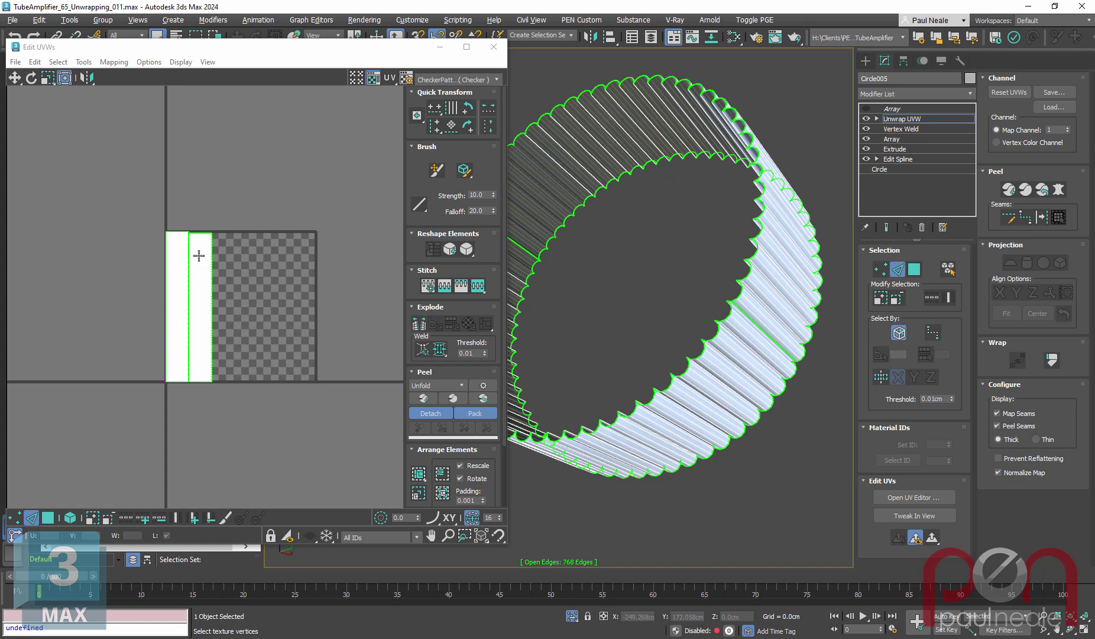
pyautogui.keyDown('alt'); pyautogui.moveTo(532, 304); pyautogui.dragTo(632, 299, button='middle'); pyautogui.keyUp('alt')
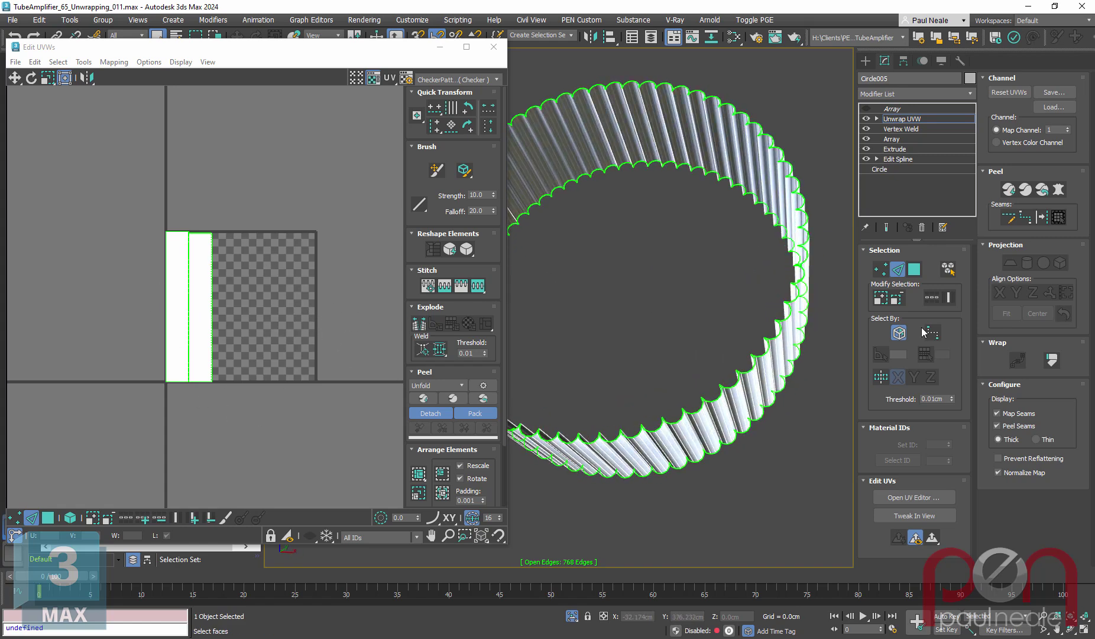
pyautogui.click(905, 272)
pyautogui.keyDown('alt'); pyautogui.moveTo(766, 297); pyautogui.dragTo(650, 332, button='middle'); pyautogui.keyUp('alt')
pyautogui.click(652, 324)
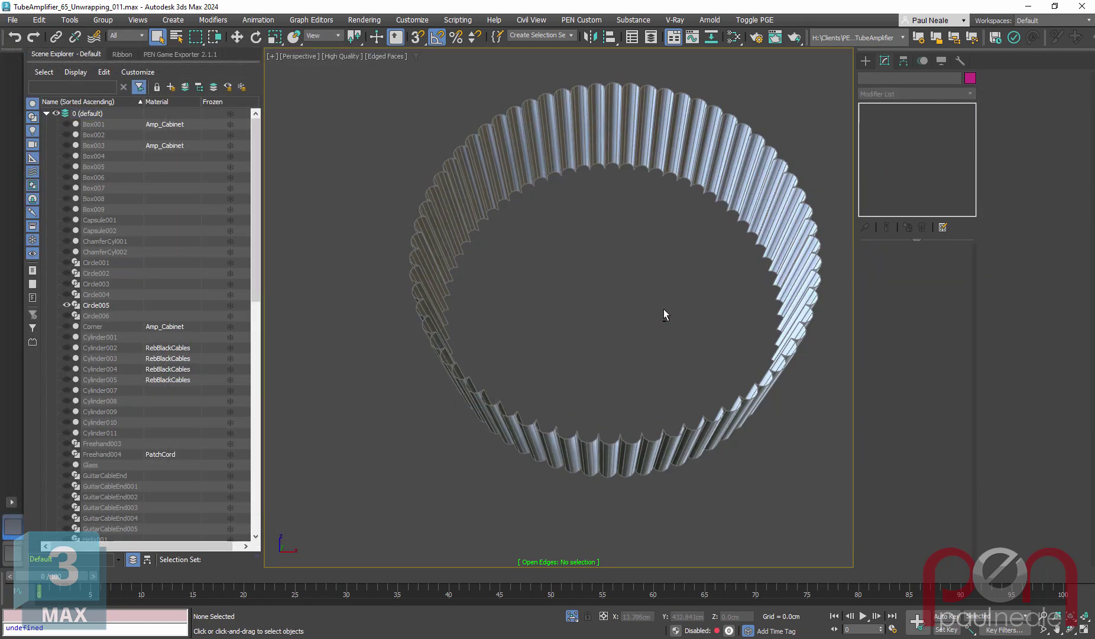
# - Exit isolation, select the lathed knob body's Lathe modifier and isolate the knob body
pyautogui.hotkey('alt', 'q')
pyautogui.click(704, 282)
pyautogui.scroll(-3, 661, 291)
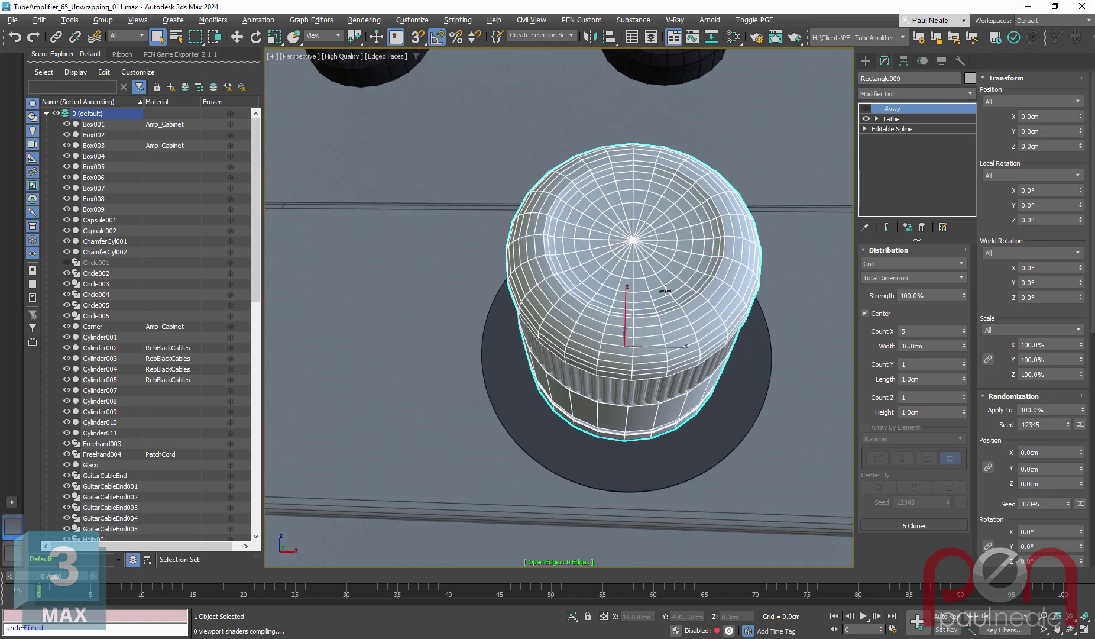
pyautogui.click(893, 119)
pyautogui.keyDown('alt'); pyautogui.moveTo(649, 269); pyautogui.dragTo(717, 334, button='middle'); pyautogui.keyUp('alt')
pyautogui.hotkey('alt', 'q')
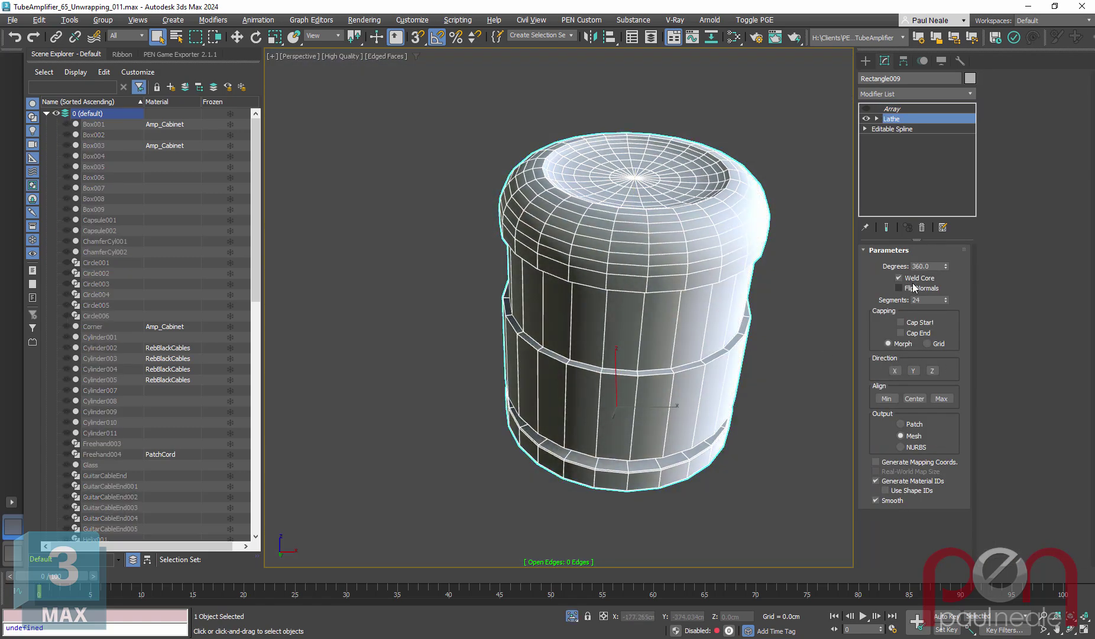
# - Enable Generate Mapping Coords. on the Lathe and add an Unwrap UVW modifier above it
pyautogui.click(892, 462)
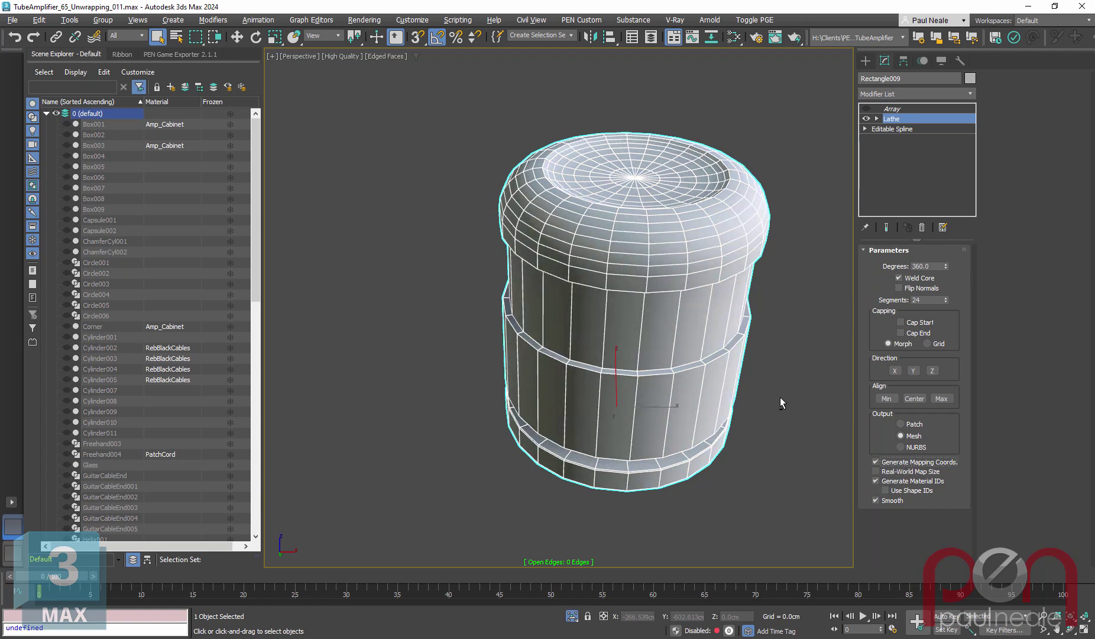
pyautogui.keyDown('alt'); pyautogui.moveTo(771, 394); pyautogui.dragTo(762, 395, button='middle'); pyautogui.keyUp('alt')
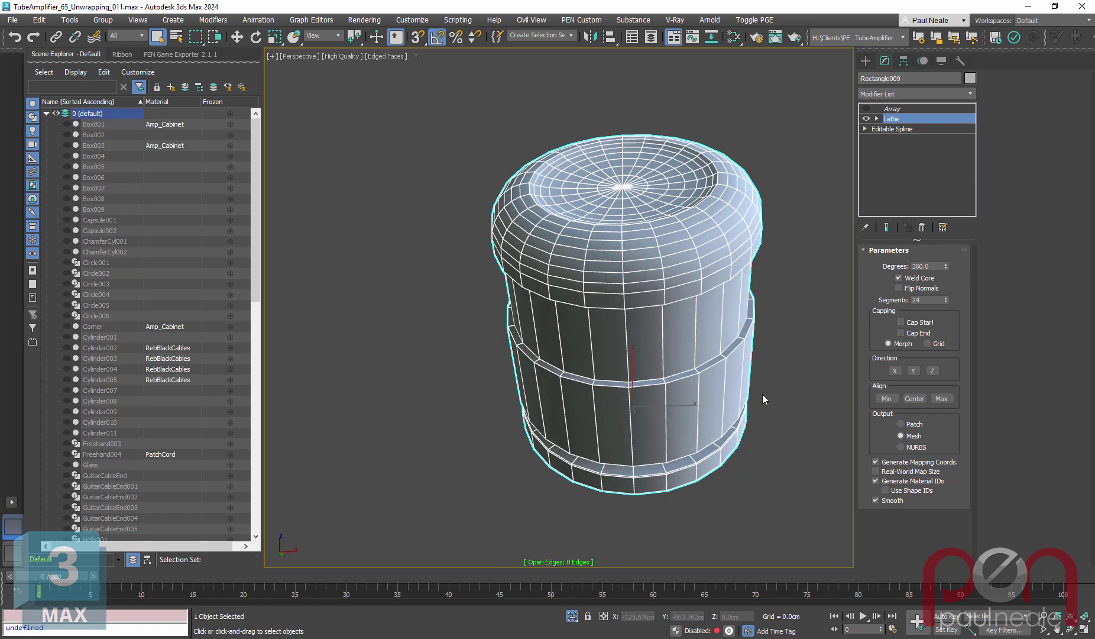
pyautogui.write('x')
pyautogui.write('unwra')
pyautogui.press('Return')
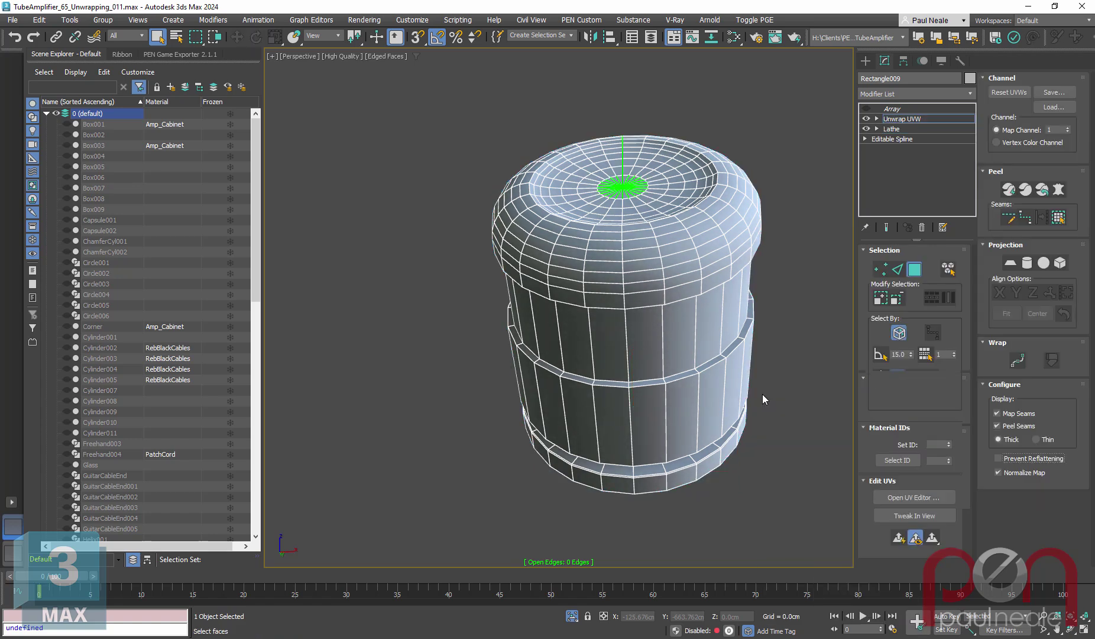
# - Open the knob body in the UV editor and examine its flat base and the edges beneath the rounded cap
pyautogui.keyDown('alt'); pyautogui.moveTo(762, 394); pyautogui.dragTo(585, 423, button='middle'); pyautogui.keyUp('alt')
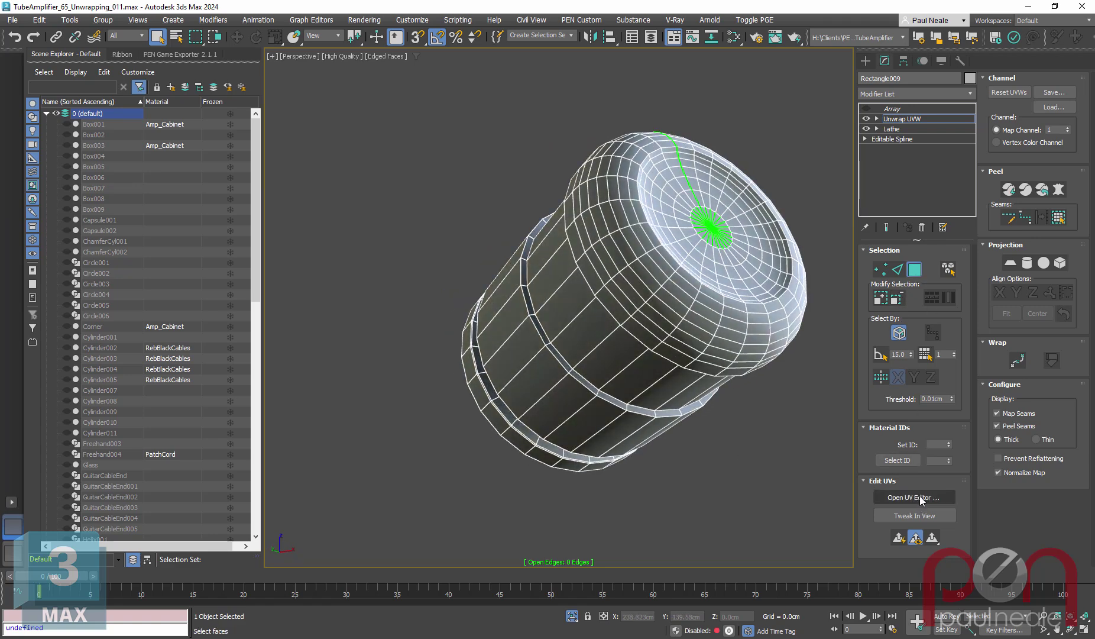
pyautogui.click(934, 499)
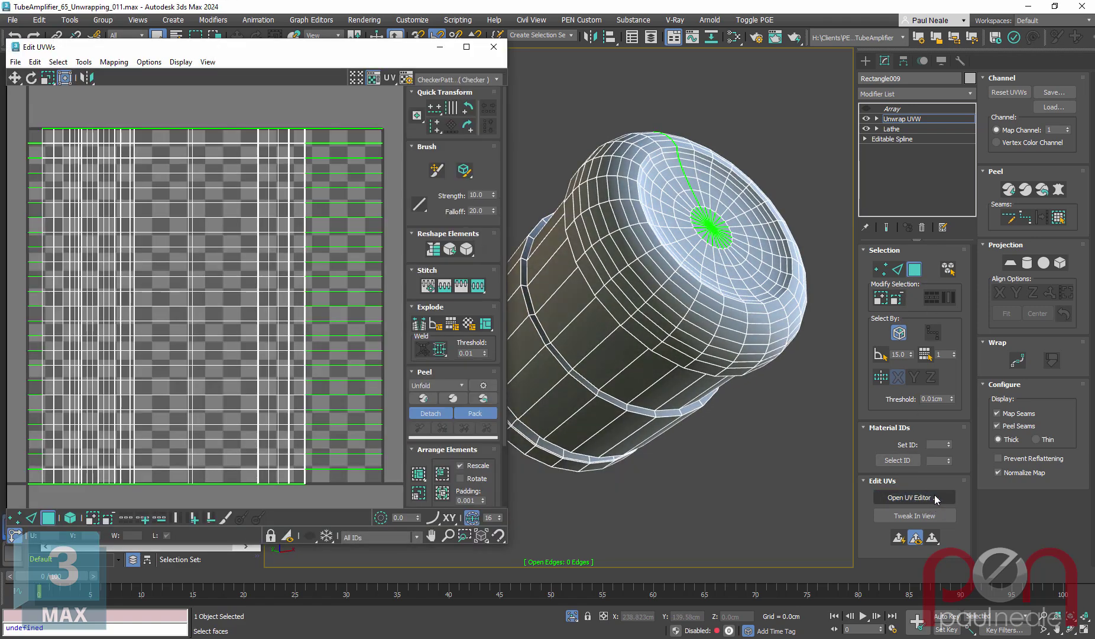
pyautogui.moveTo(728, 325)
pyautogui.keyDown('alt'); pyautogui.mouseDown(button='middle')
pyautogui.moveTo(712, 298)
pyautogui.moveTo(739, 320)
pyautogui.moveTo(712, 312)
pyautogui.mouseUp(button='middle'); pyautogui.keyUp('alt')
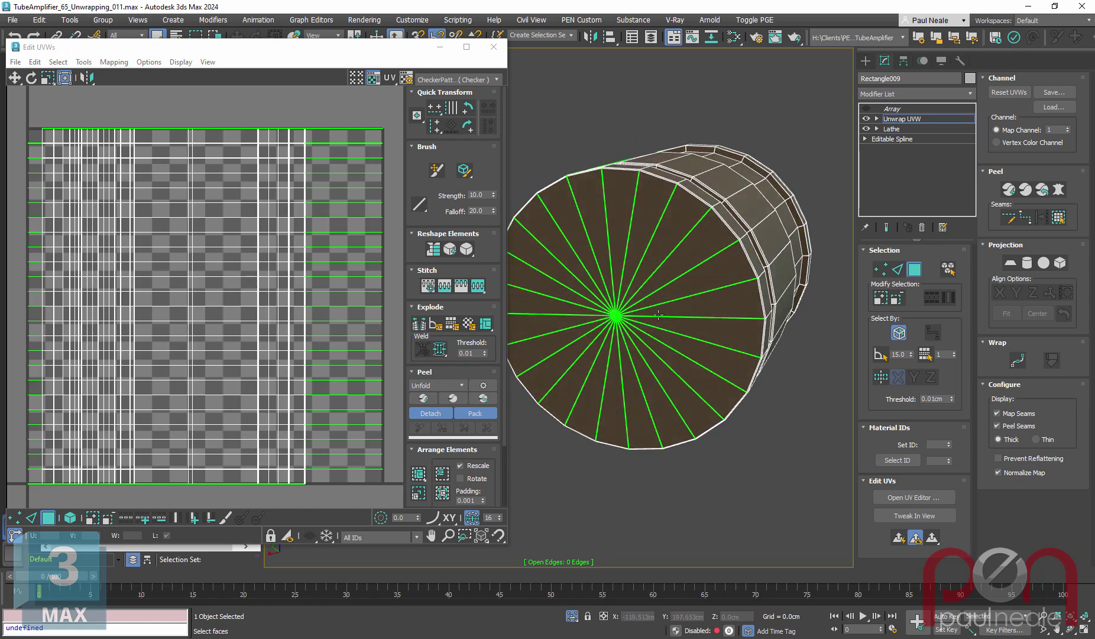
pyautogui.keyDown('alt'); pyautogui.moveTo(649, 277); pyautogui.dragTo(729, 288, button='middle'); pyautogui.keyUp('alt')
pyautogui.scroll(5, 750, 208)
pyautogui.keyDown('alt'); pyautogui.moveTo(750, 207); pyautogui.dragTo(784, 183, button='middle'); pyautogui.keyUp('alt')
pyautogui.scroll(-6, 712, 207)
pyautogui.scroll(4, 746, 216)
pyautogui.scroll(-2, 746, 216)
pyautogui.scroll(8, 740, 227)
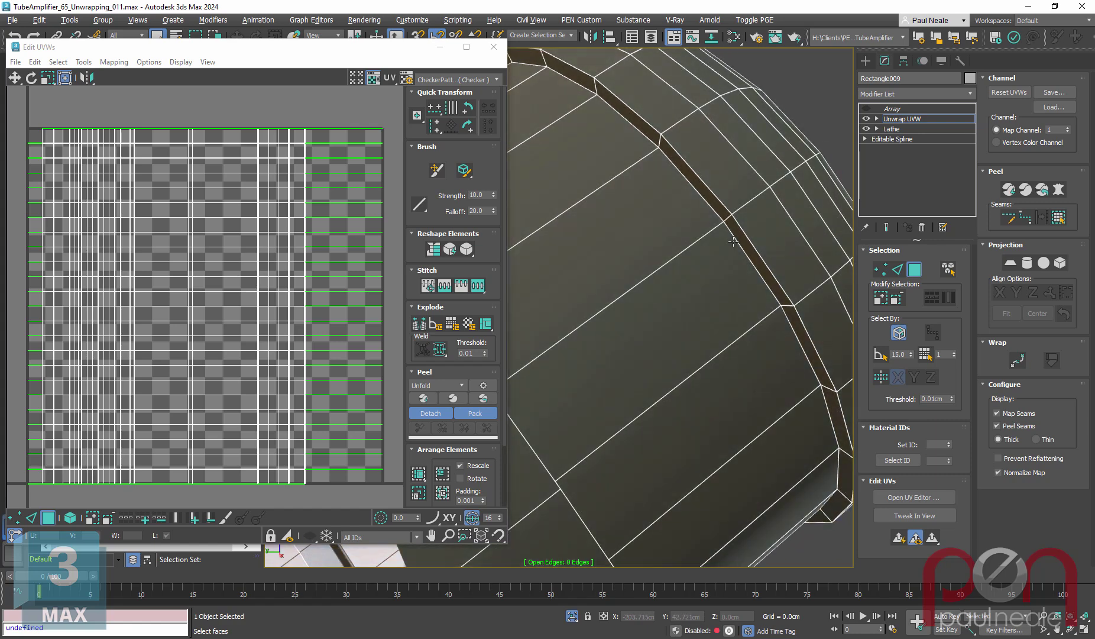
# - Select the edge loop beneath the knob's rounded cap and break the UVs along it
pyautogui.press('2')
pyautogui.doubleClick(740, 227)
pyautogui.scroll(-10, 769, 260)
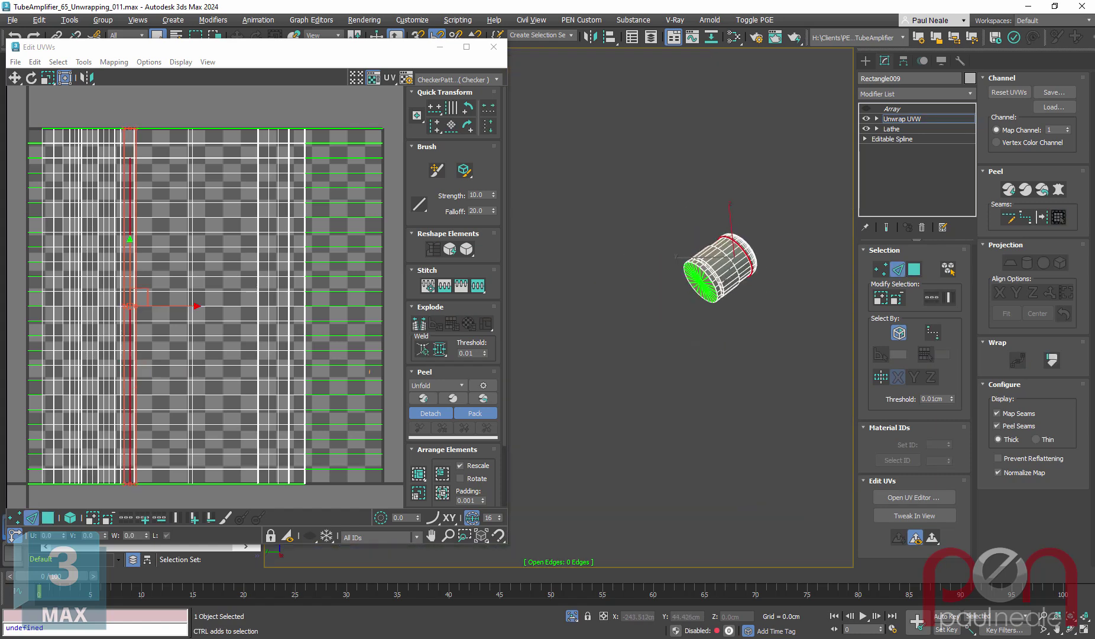
pyautogui.scroll(4, 756, 256)
pyautogui.scroll(1, 745, 253)
pyautogui.click(420, 325)
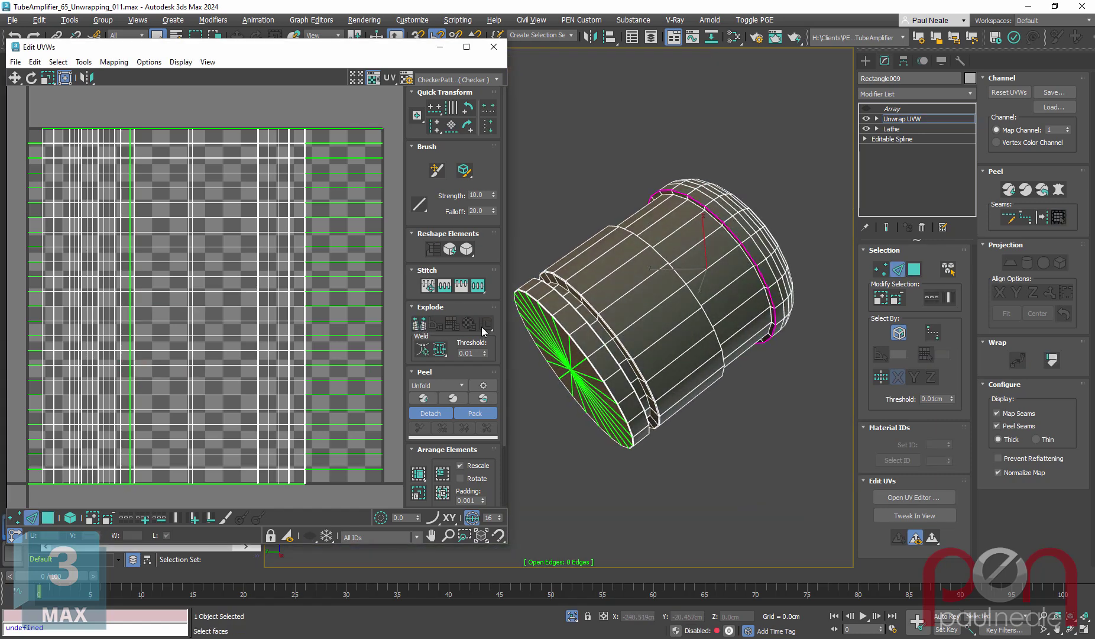
pyautogui.keyDown('alt'); pyautogui.moveTo(731, 284); pyautogui.dragTo(633, 309, button='middle'); pyautogui.keyUp('alt')
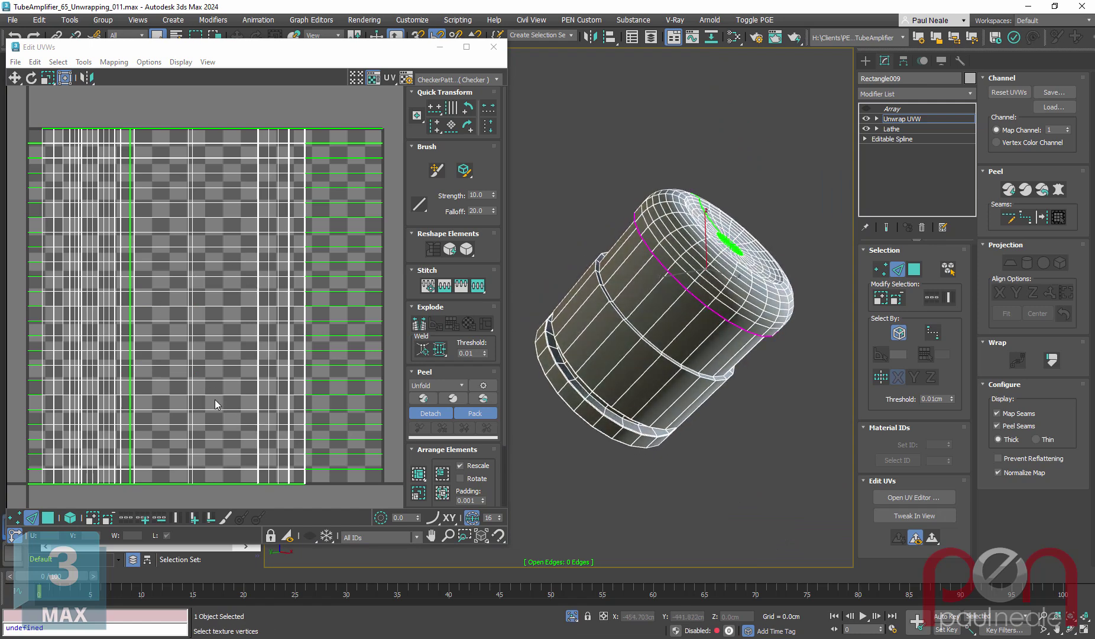
# - Select the rounded cap's UV element, apply a quick planar map, and move the resulting disc outside the UV tile
pyautogui.moveTo(222, 385); pyautogui.dragTo(283, 332, button='middle')
pyautogui.click(48, 518)
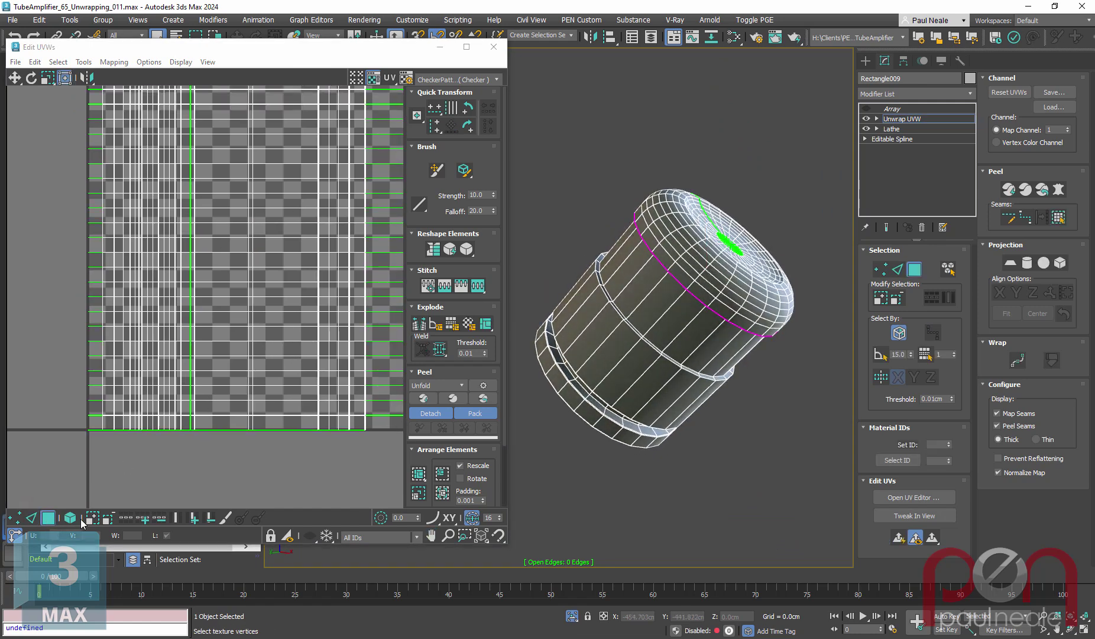
pyautogui.moveTo(136, 393); pyautogui.dragTo(94, 373)
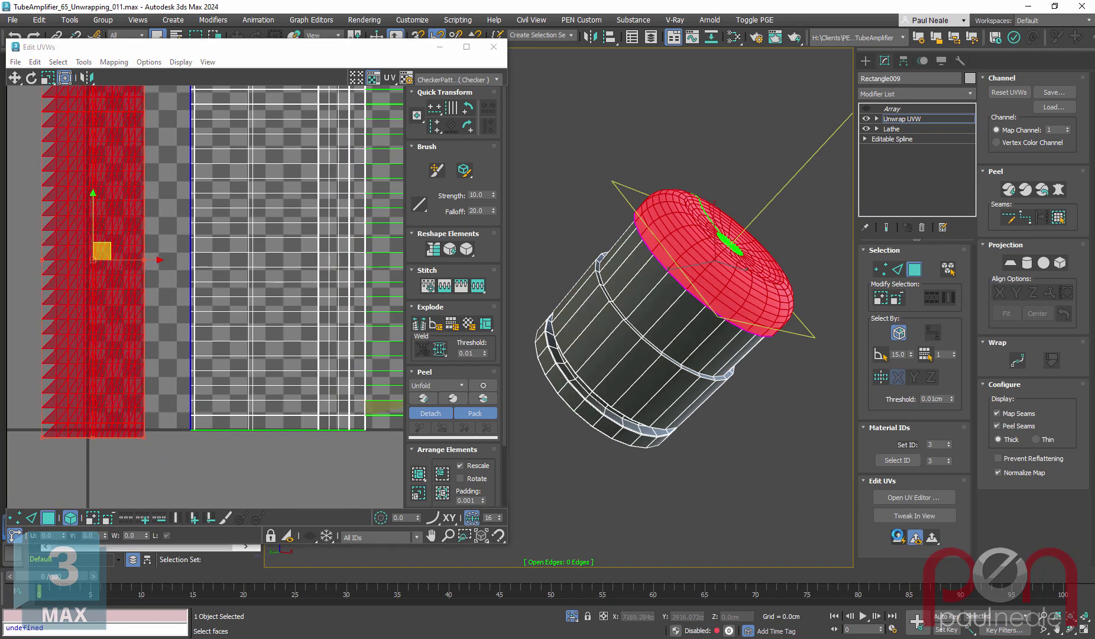
pyautogui.click(899, 537)
pyautogui.scroll(-4, 275, 325)
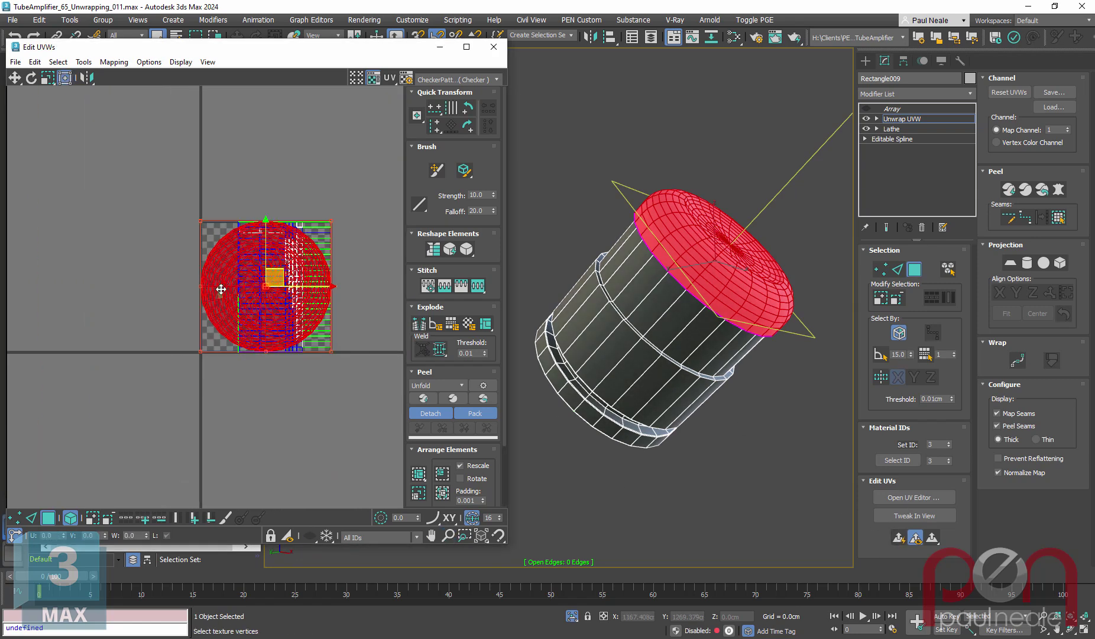
pyautogui.moveTo(241, 290); pyautogui.dragTo(73, 224)
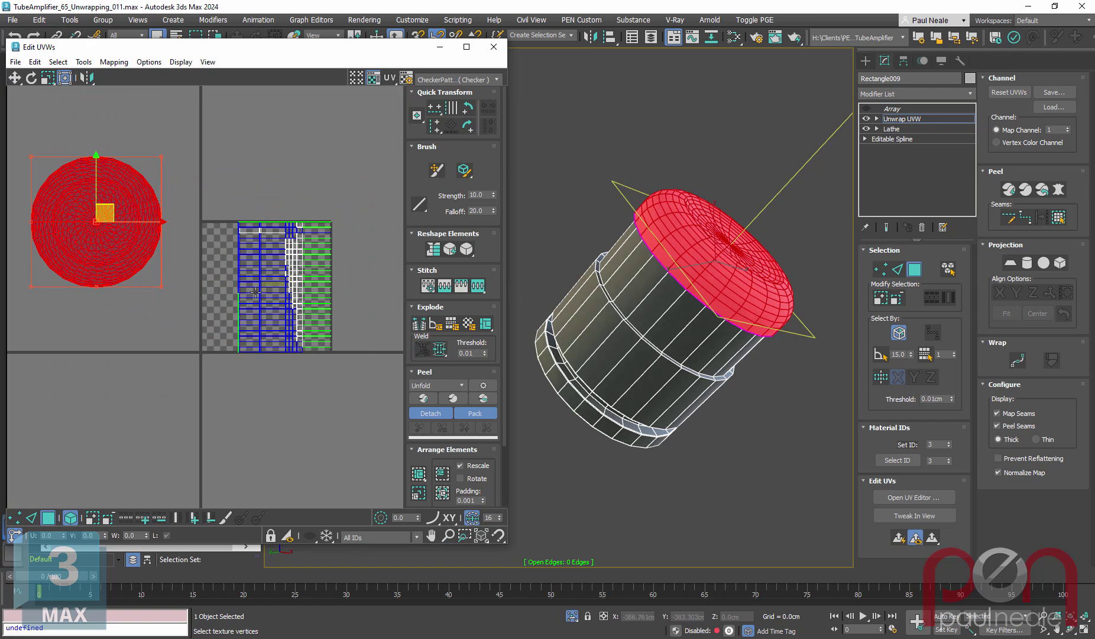
# - Shift the side shell to the UV tile's left edge, and planar map the flat base's faces as a disc moved aside
pyautogui.moveTo(270, 324); pyautogui.dragTo(235, 319)
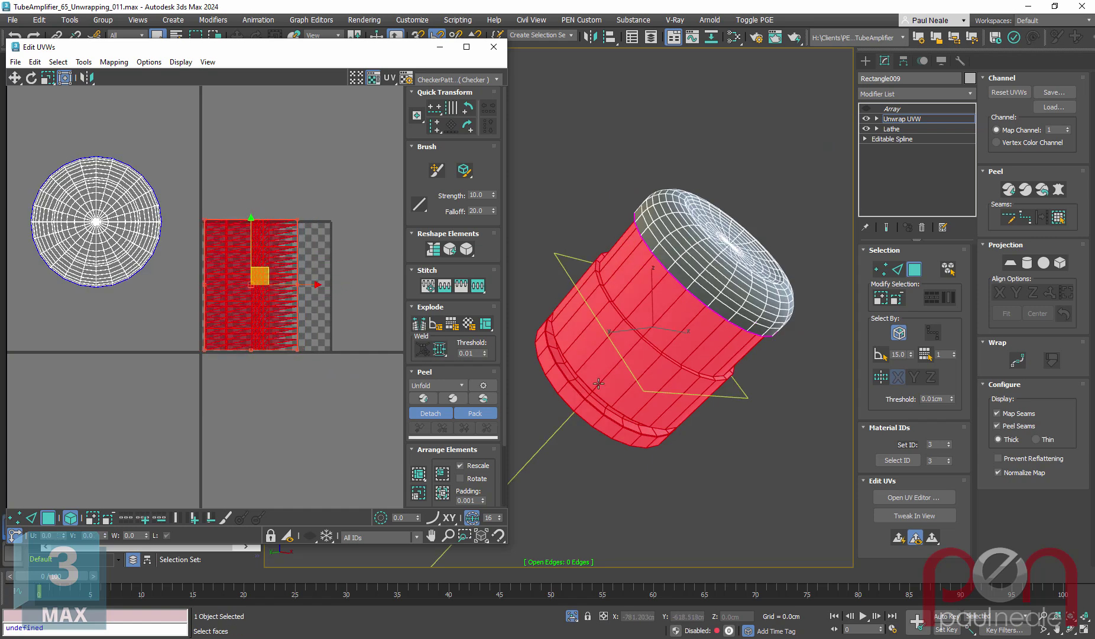
pyautogui.keyDown('alt'); pyautogui.moveTo(594, 385); pyautogui.dragTo(703, 353, button='middle'); pyautogui.keyUp('alt')
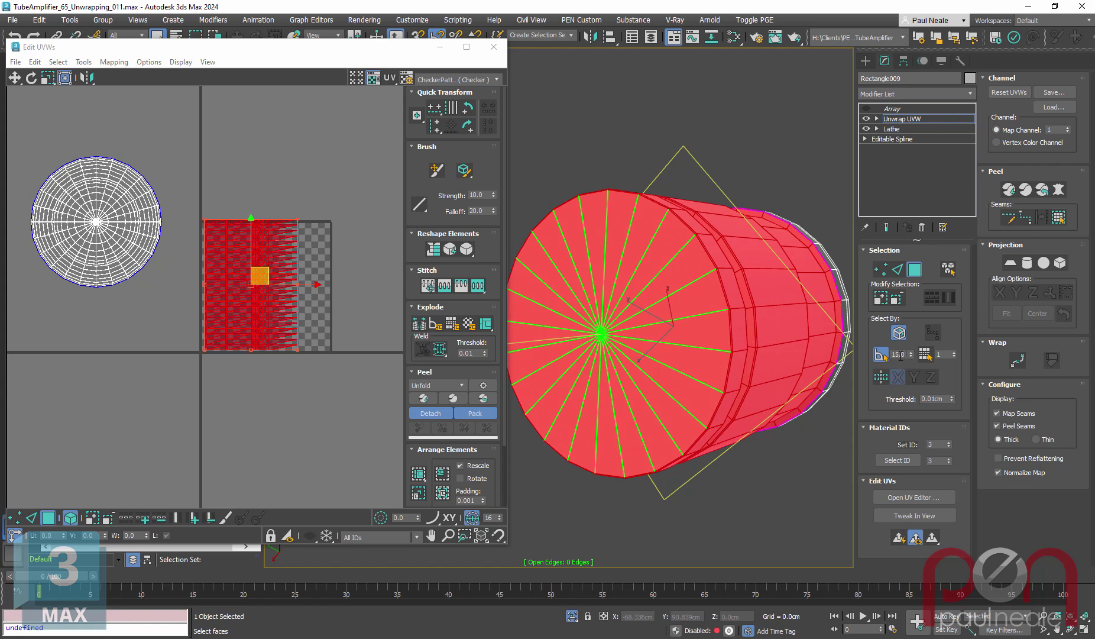
pyautogui.click(641, 348)
pyautogui.keyDown('alt'); pyautogui.moveTo(641, 348); pyautogui.dragTo(647, 393, button='middle'); pyautogui.keyUp('alt')
pyautogui.click(899, 538)
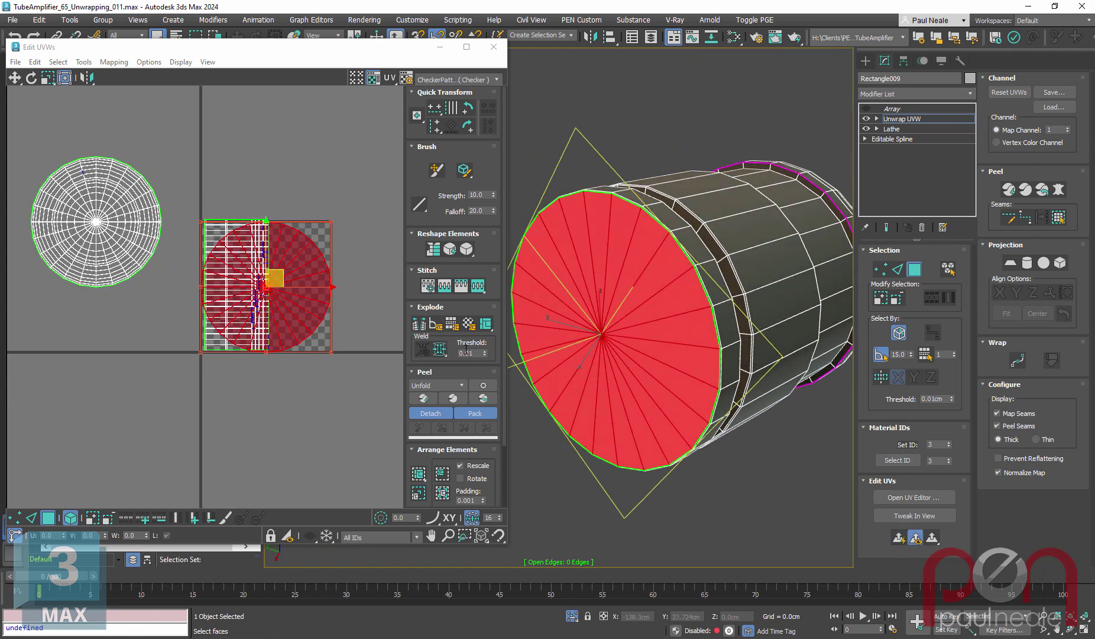
pyautogui.moveTo(314, 265); pyautogui.dragTo(411, 210)
pyautogui.moveTo(396, 399); pyautogui.dragTo(336, 380, button='middle')
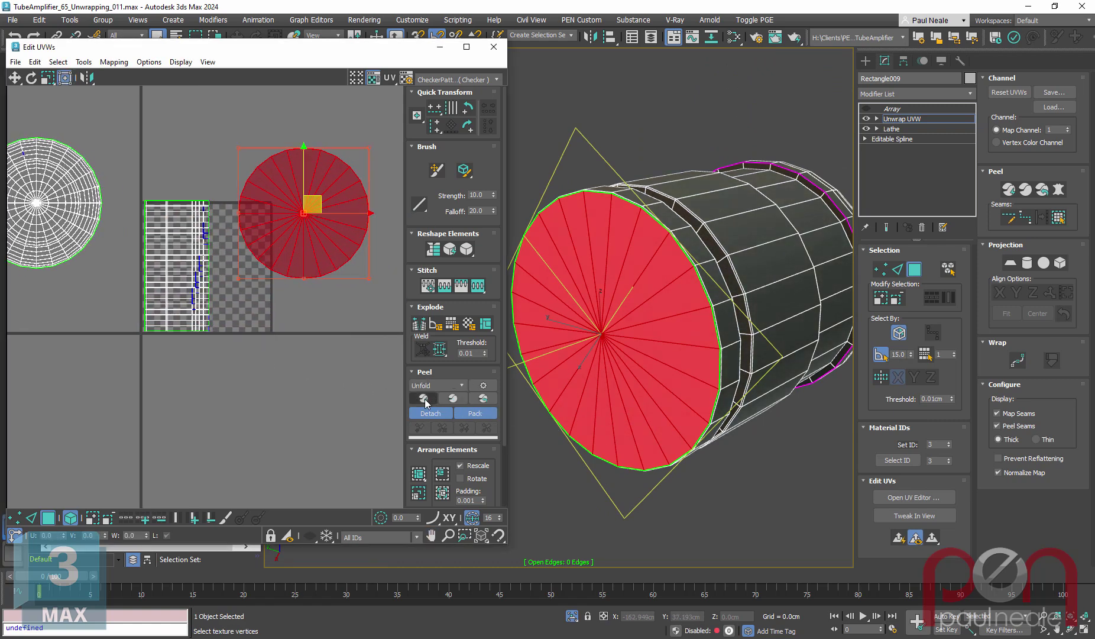
# - Quick Peel the base shell, deselect it, and Quick Peel all of the knob body's UV shells together
pyautogui.click(425, 400)
pyautogui.click(329, 372)
pyautogui.click(425, 399)
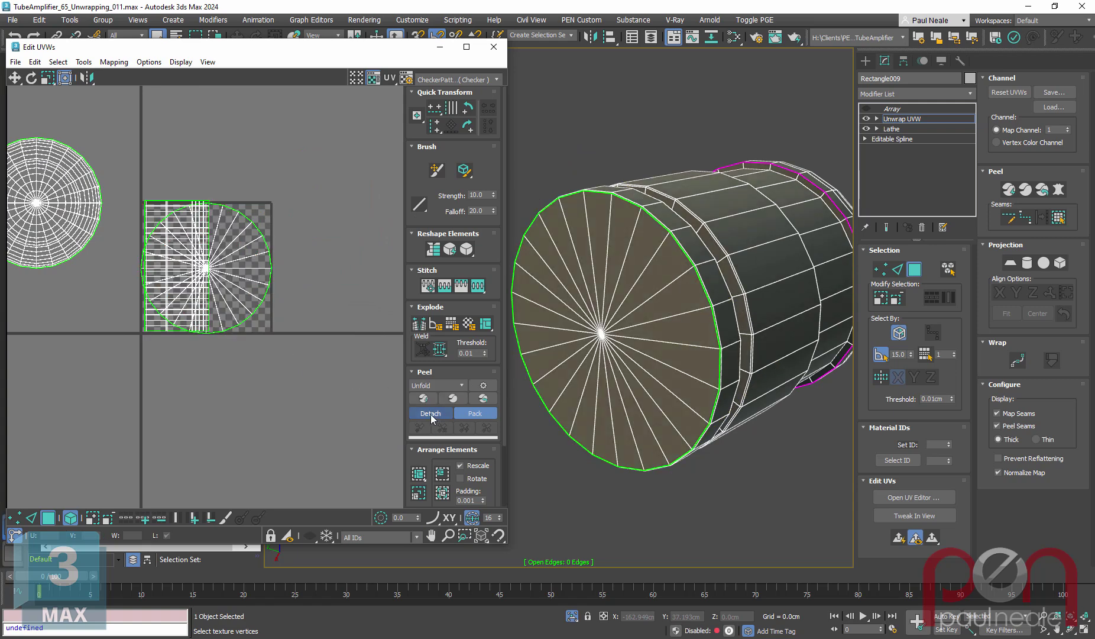
# - Select the knob's side shell and examine its unwrapped shape against the matching faces on the model
pyautogui.scroll(4, 190, 191)
pyautogui.click(153, 327)
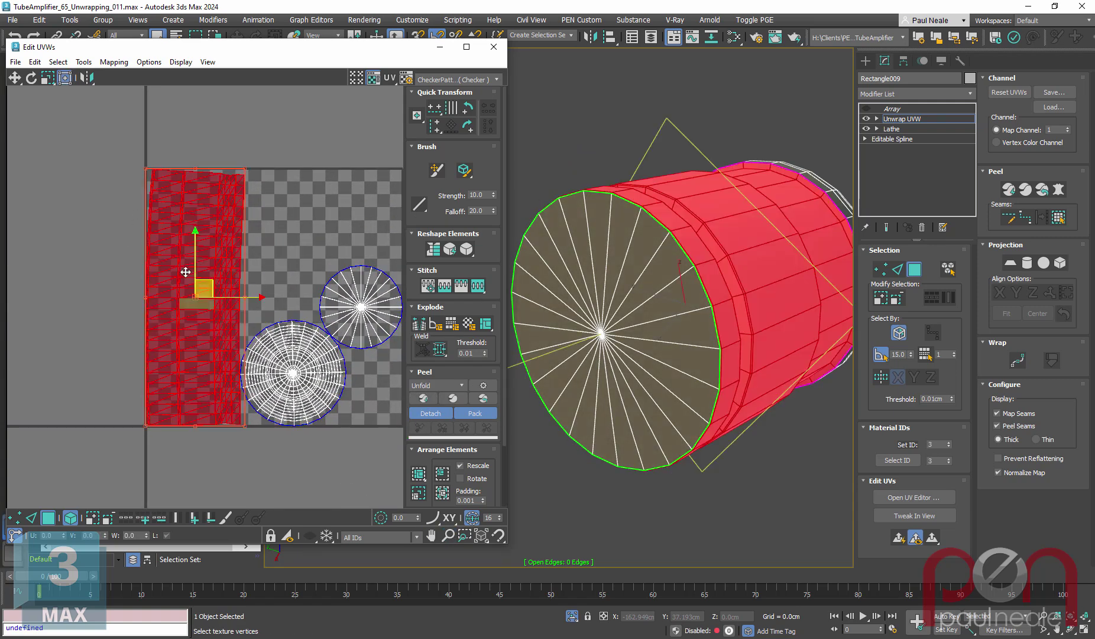
pyautogui.scroll(2, 176, 272)
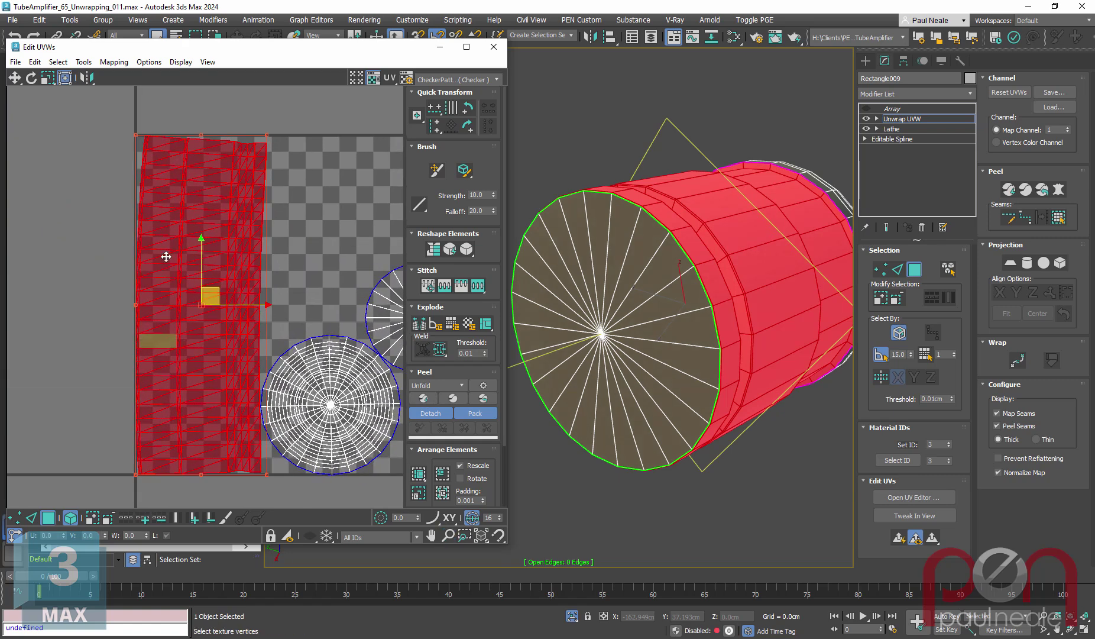
pyautogui.keyDown('alt'); pyautogui.moveTo(780, 312); pyautogui.dragTo(731, 357, button='middle'); pyautogui.keyUp('alt')
pyautogui.keyDown('alt'); pyautogui.moveTo(671, 279); pyautogui.dragTo(674, 281, button='middle'); pyautogui.keyUp('alt')
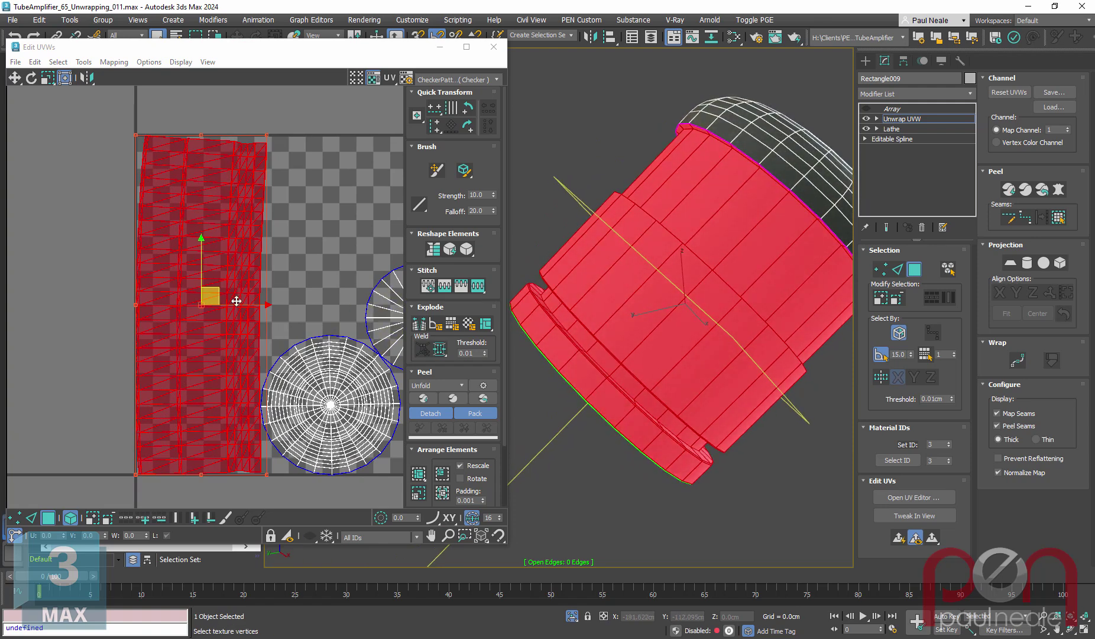
# - Straighten the side shell's UVs into a clean rectangular grid, check it against the model, and clear the face selection
pyautogui.click(434, 250)
pyautogui.scroll(-3, 368, 340)
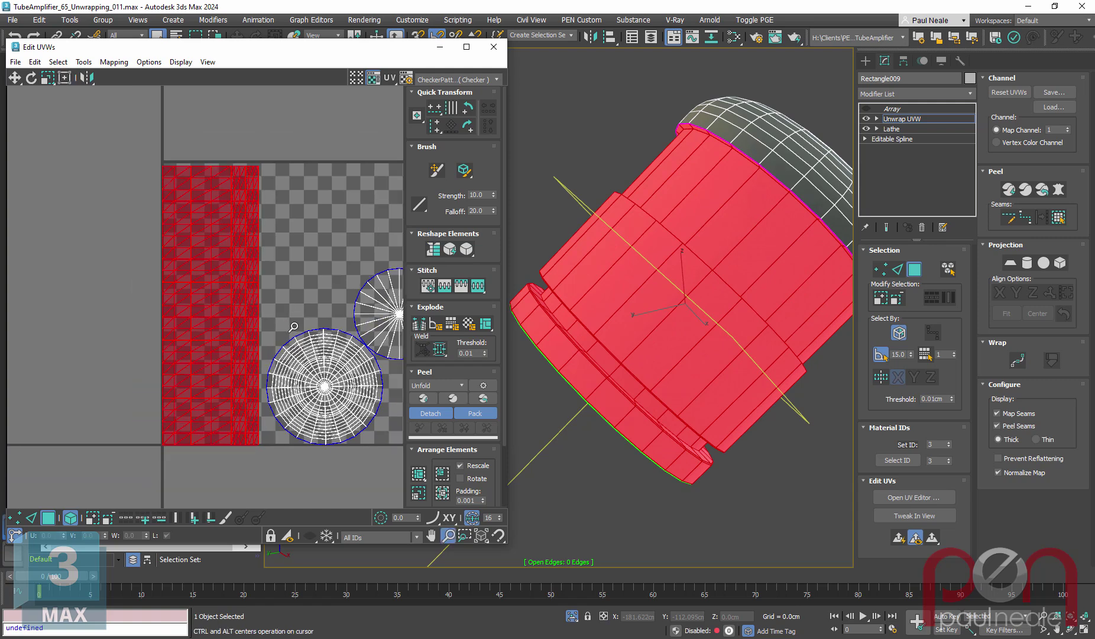
pyautogui.keyDown('alt'); pyautogui.moveTo(674, 337); pyautogui.dragTo(575, 304, button='middle'); pyautogui.keyUp('alt')
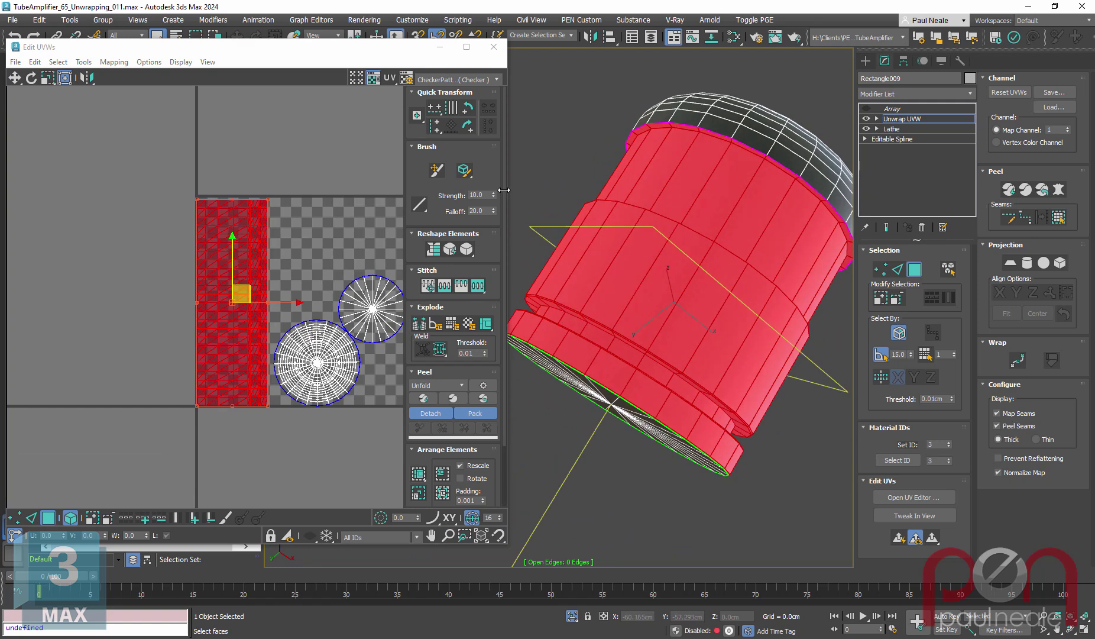
pyautogui.keyDown('alt'); pyautogui.moveTo(672, 309); pyautogui.dragTo(690, 282, button='middle'); pyautogui.keyUp('alt')
pyautogui.scroll(-6, 690, 281)
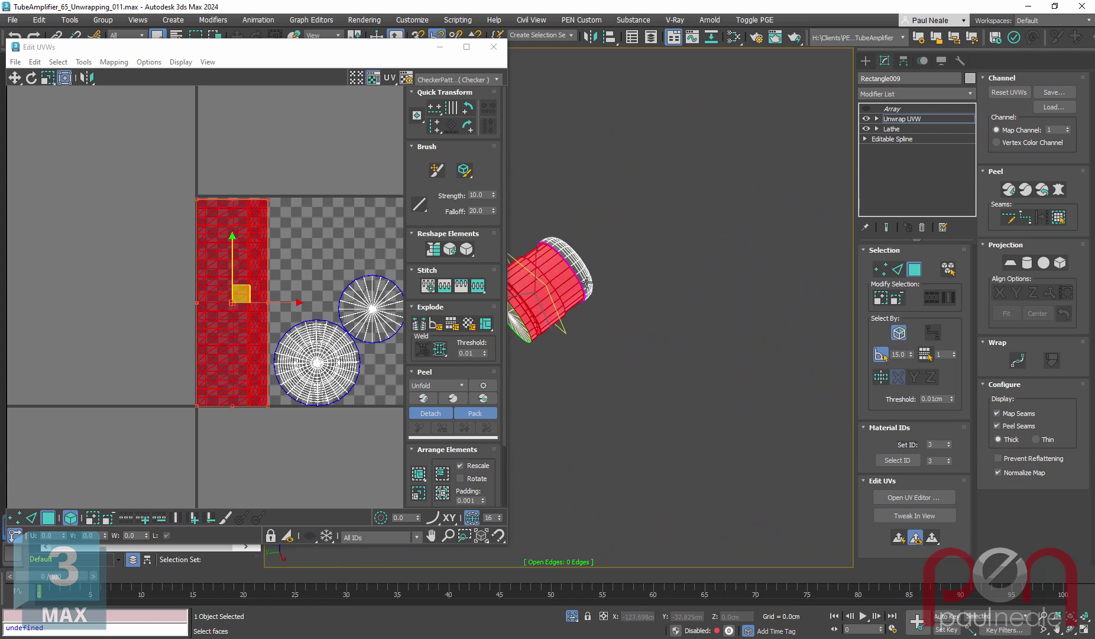
pyautogui.click(618, 303)
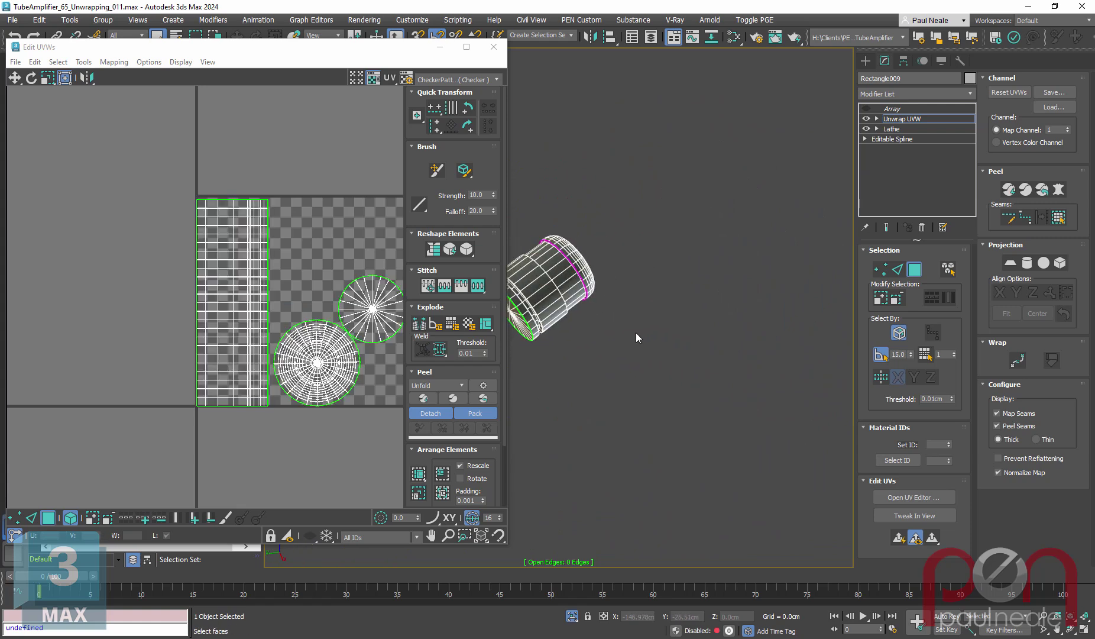
# - Leave isolation and face editing, and select both the knob body and its grip ring in the full scene
pyautogui.hotkey('alt', 'q')
pyautogui.keyDown('alt'); pyautogui.moveTo(666, 326); pyautogui.dragTo(604, 292, button='middle'); pyautogui.keyUp('alt')
pyautogui.press('3')
pyautogui.scroll(6, 603, 292)
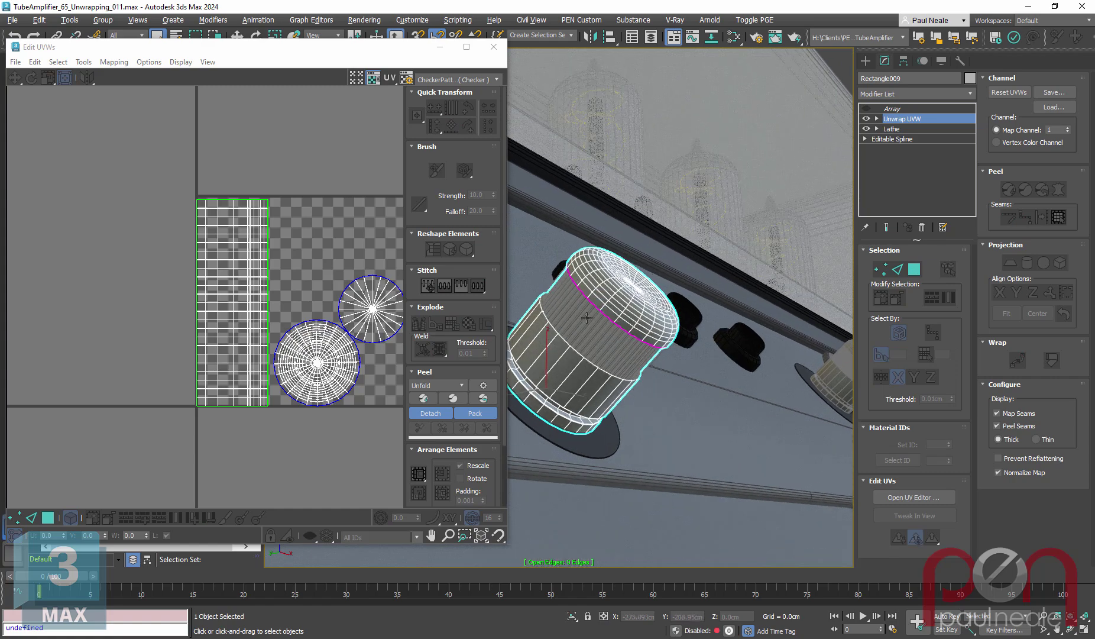
pyautogui.click(600, 322)
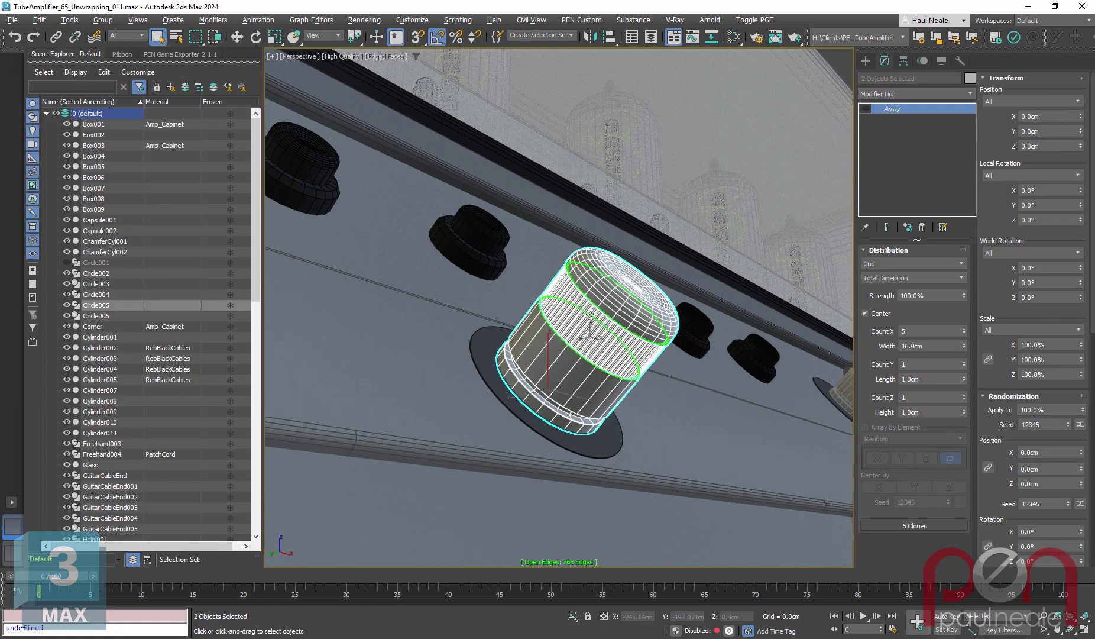
pyautogui.scroll(-2, 621, 323)
pyautogui.moveTo(621, 323); pyautogui.dragTo(429, 275, button='middle')
# - Open the material editor and look through the existing material and map nodes in View2
pyautogui.press('m')
pyautogui.moveTo(318, 322); pyautogui.dragTo(349, 332, button='middle')
pyautogui.scroll(6, 347, 332)
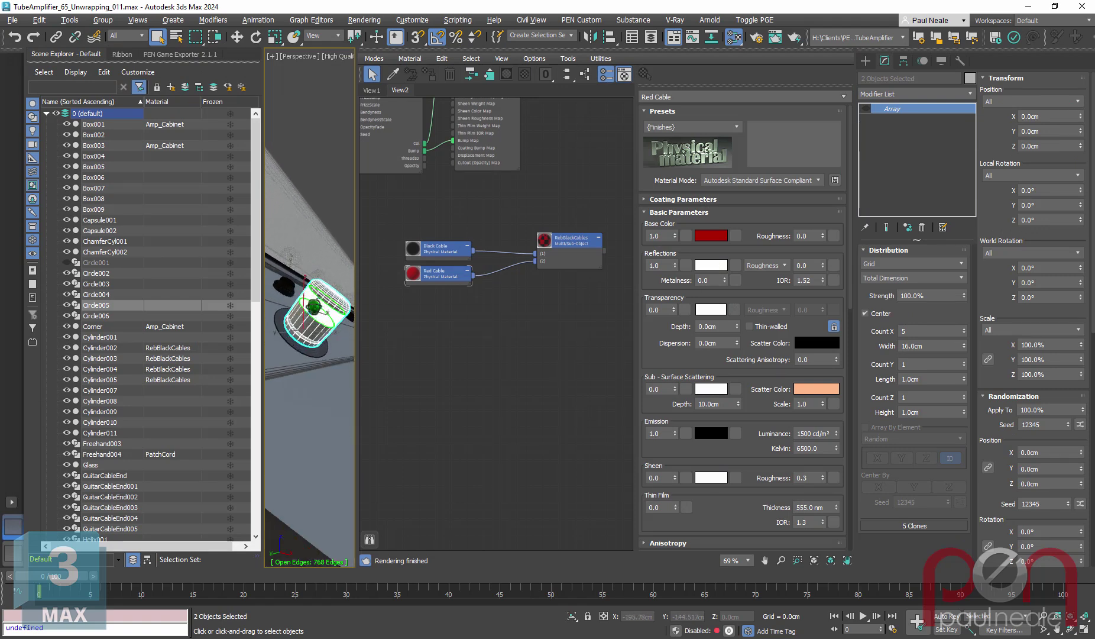
pyautogui.moveTo(483, 316); pyautogui.dragTo(589, 458, button='middle')
pyautogui.moveTo(503, 278); pyautogui.dragTo(602, 409, button='middle')
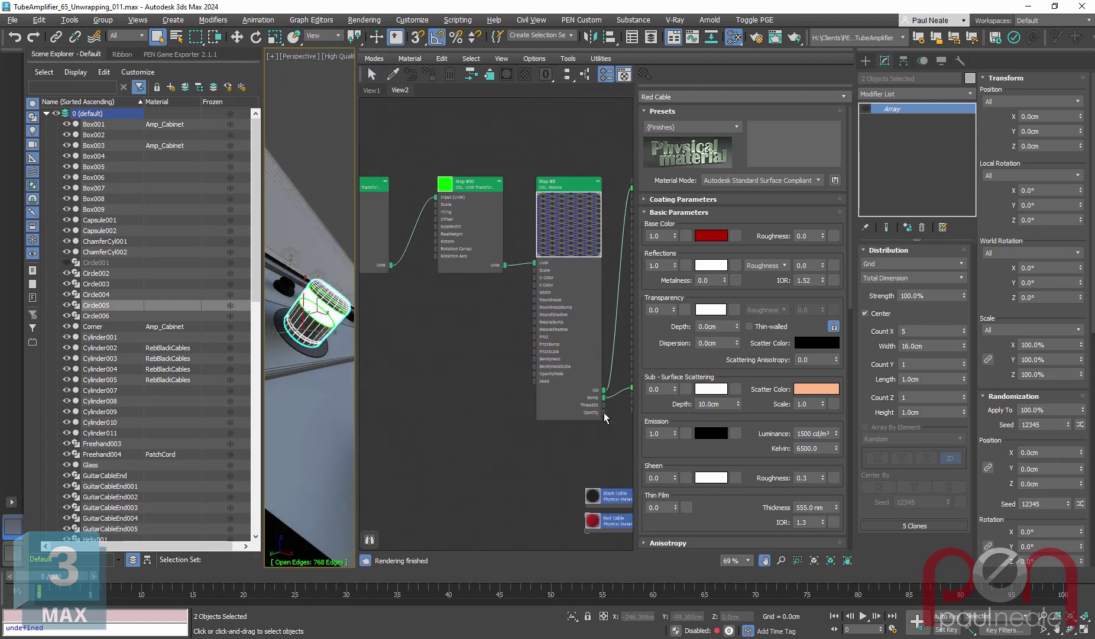
pyautogui.moveTo(438, 303); pyautogui.dragTo(377, 347, button='middle')
pyautogui.scroll(-4, 445, 407)
pyautogui.moveTo(475, 222); pyautogui.dragTo(558, 179, button='middle')
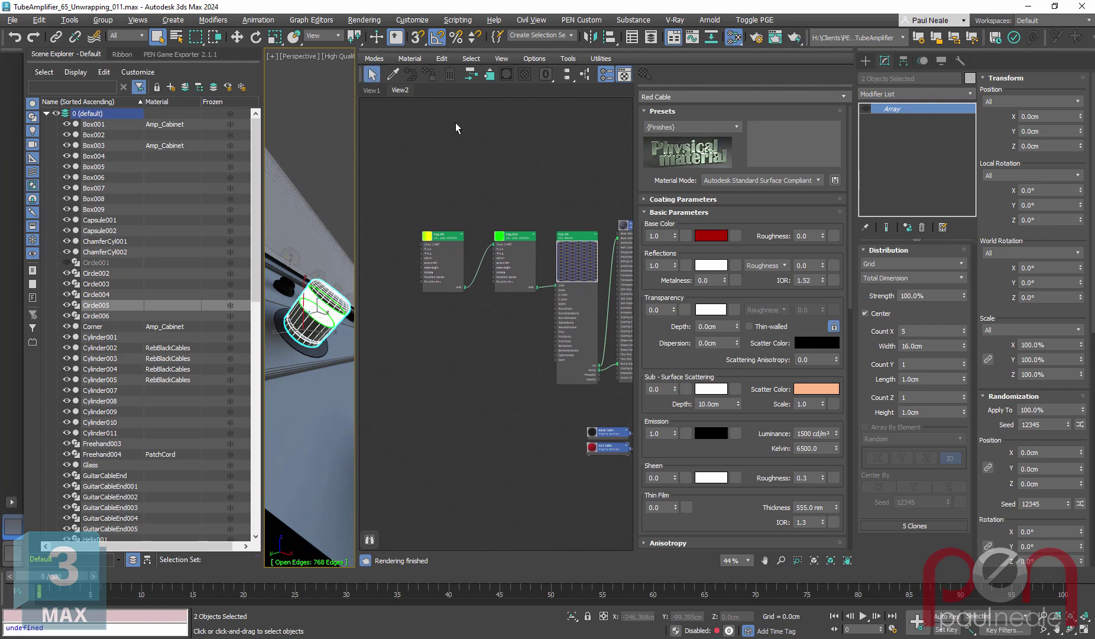
# - Duplicate the OSL Checker map that feeds the Amp_Cabinet material in View1, placing the copy below the original
pyautogui.click(372, 90)
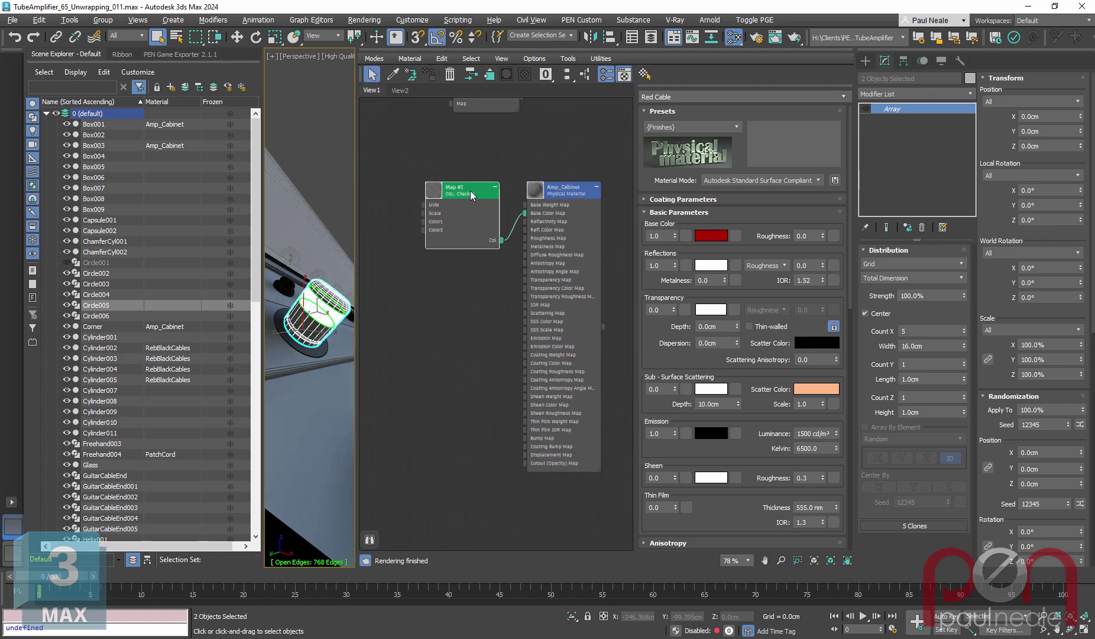
pyautogui.doubleClick(473, 194)
pyautogui.moveTo(460, 310); pyautogui.dragTo(442, 284, button='middle')
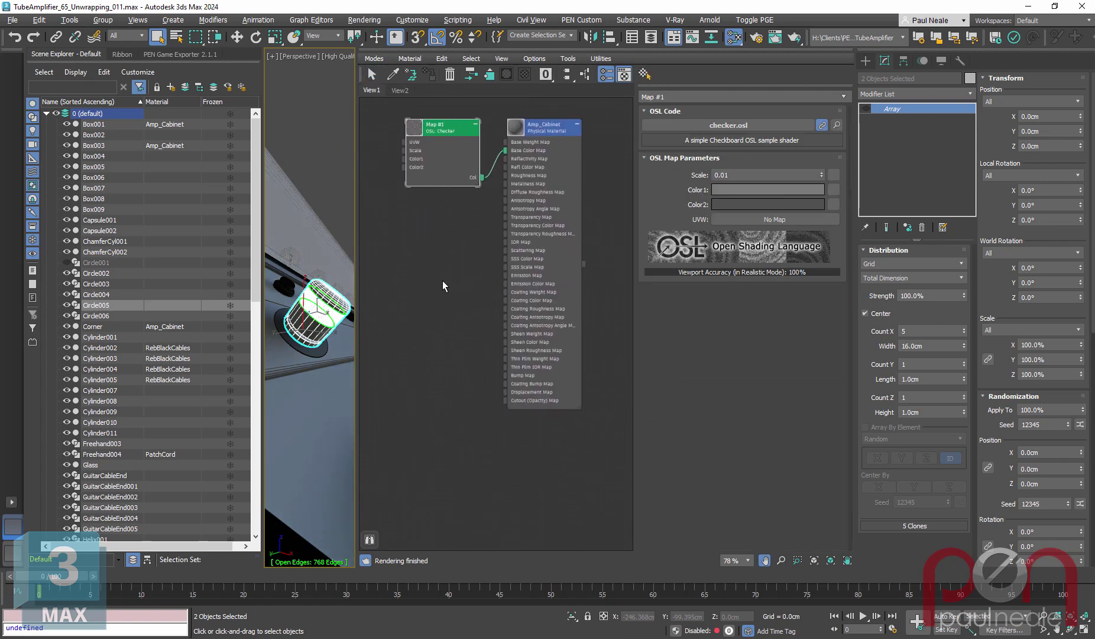
pyautogui.rightClick(453, 131)
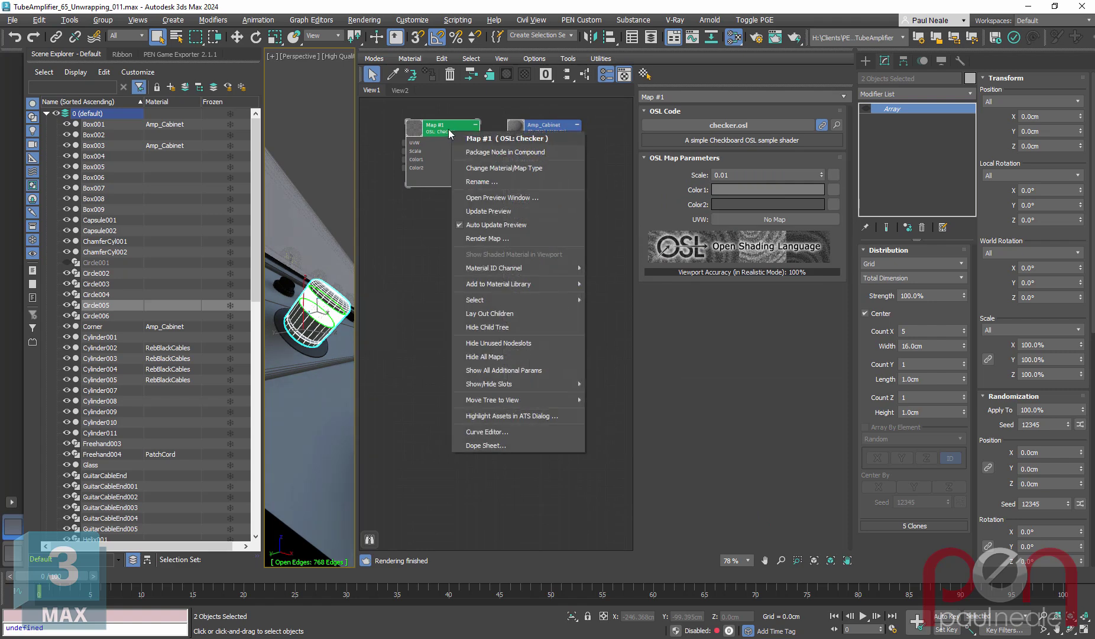
pyautogui.click(451, 126)
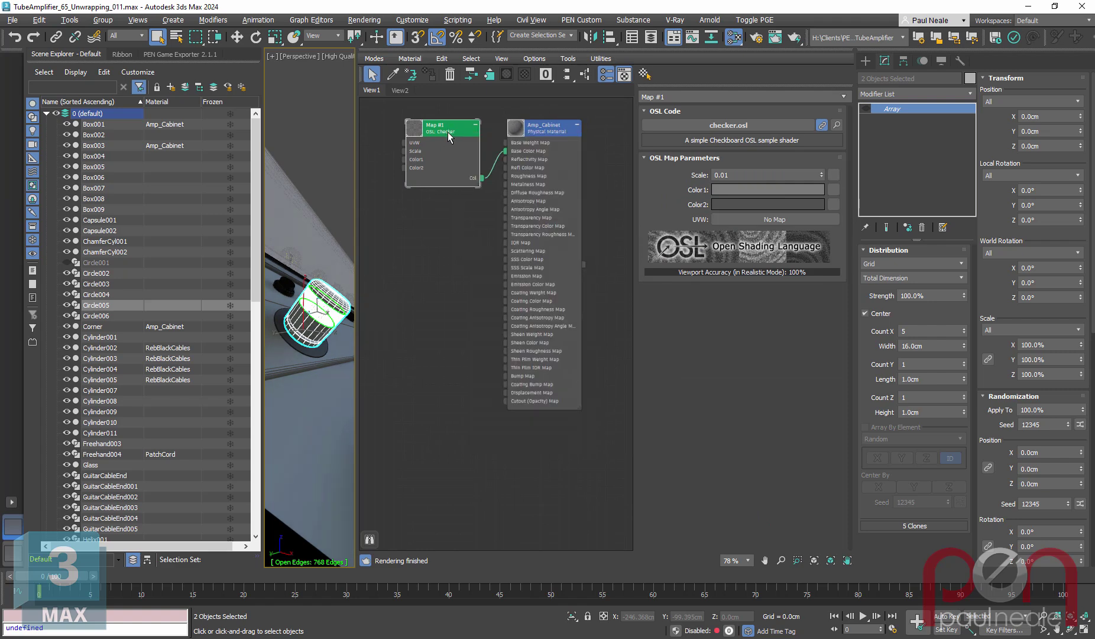
pyautogui.click(481, 131)
pyautogui.keyDown('shift'); pyautogui.moveTo(450, 134); pyautogui.dragTo(460, 458); pyautogui.keyUp('shift')
pyautogui.moveTo(545, 441); pyautogui.dragTo(519, 320, button='middle')
pyautogui.moveTo(434, 330); pyautogui.dragTo(424, 367)
# - Move the copied OSL Checker map from View1 to the View2 material graph
pyautogui.click(407, 92)
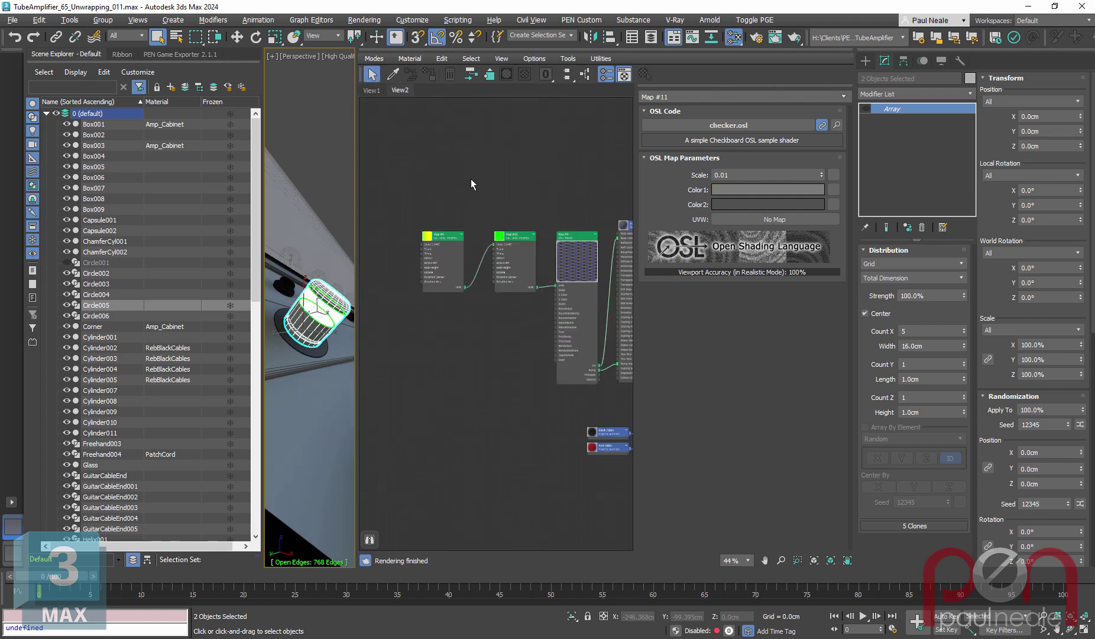
pyautogui.moveTo(497, 336); pyautogui.dragTo(395, 165, button='middle')
pyautogui.moveTo(500, 275); pyautogui.dragTo(460, 187, button='middle')
pyautogui.click(372, 92)
pyautogui.rightClick(420, 368)
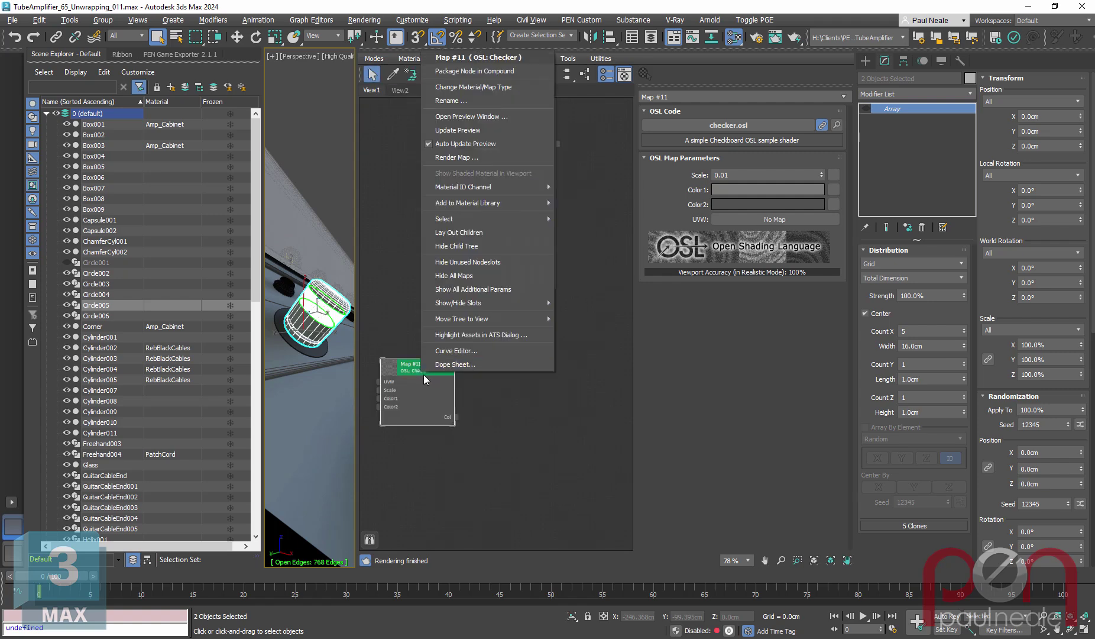
pyautogui.moveTo(494, 324)
pyautogui.click(581, 321)
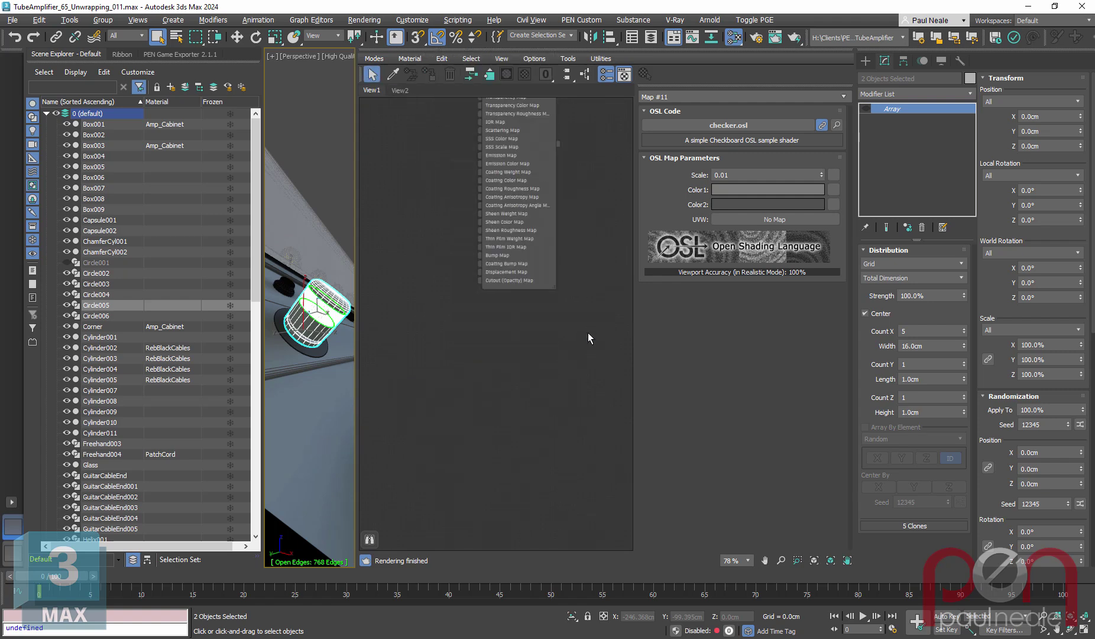
pyautogui.click(403, 91)
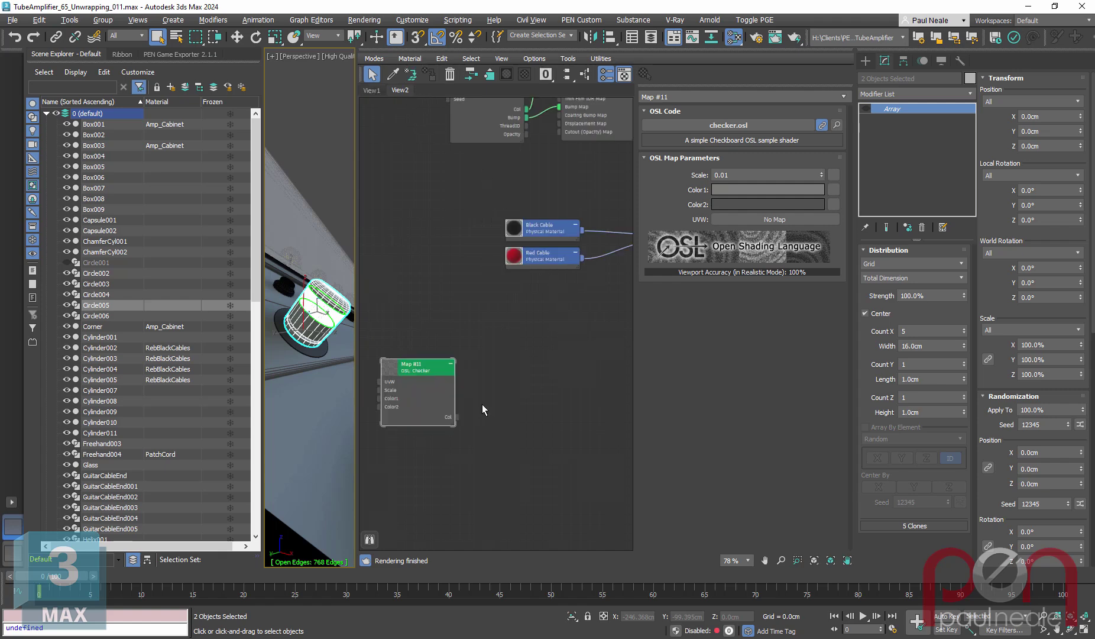
# - Wire the copied Checker map into the Base Color Map of a new Physical Material
pyautogui.moveTo(482, 381); pyautogui.dragTo(479, 323, button='middle')
pyautogui.moveTo(424, 309); pyautogui.dragTo(473, 313)
pyautogui.moveTo(581, 332); pyautogui.dragTo(468, 308, button='middle')
pyautogui.moveTo(393, 333); pyautogui.dragTo(480, 295)
pyautogui.moveTo(556, 316)
pyautogui.moveTo(686, 319)
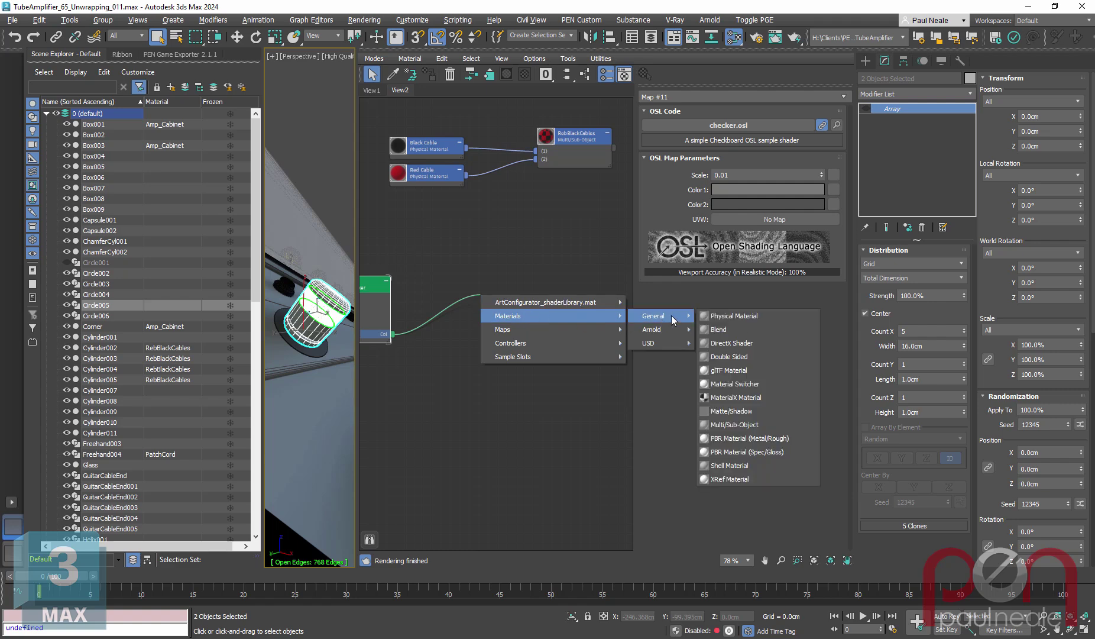
pyautogui.click(747, 317)
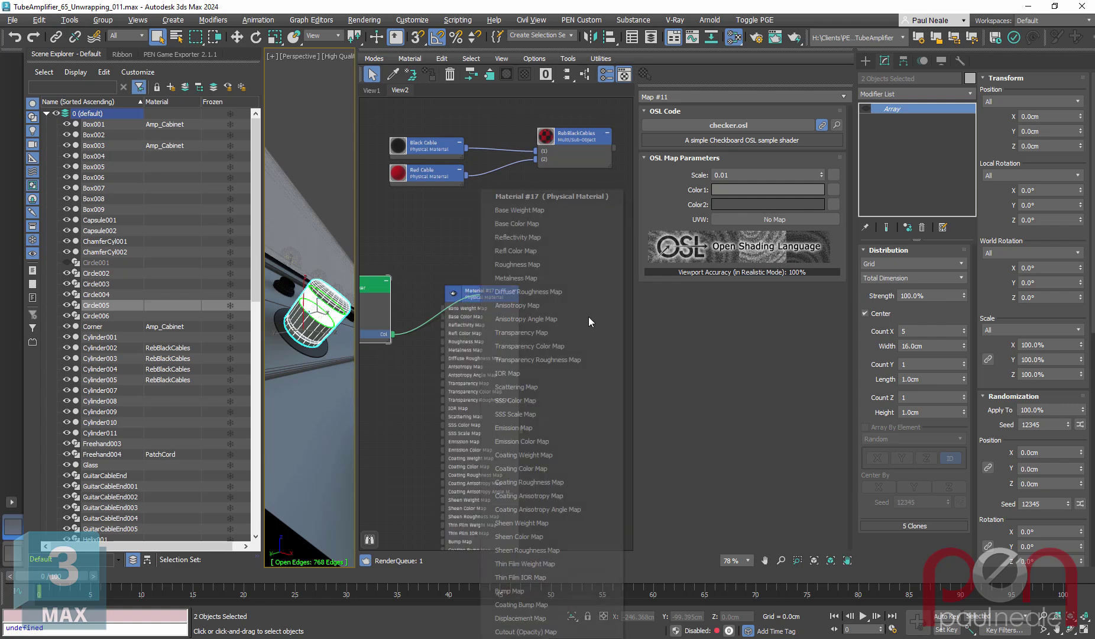
pyautogui.click(517, 224)
# - Name the new Physical Material "Knobs", tidy its nodes, and assign it to the selected knob parts
pyautogui.doubleClick(476, 293)
pyautogui.moveTo(486, 294); pyautogui.dragTo(503, 244)
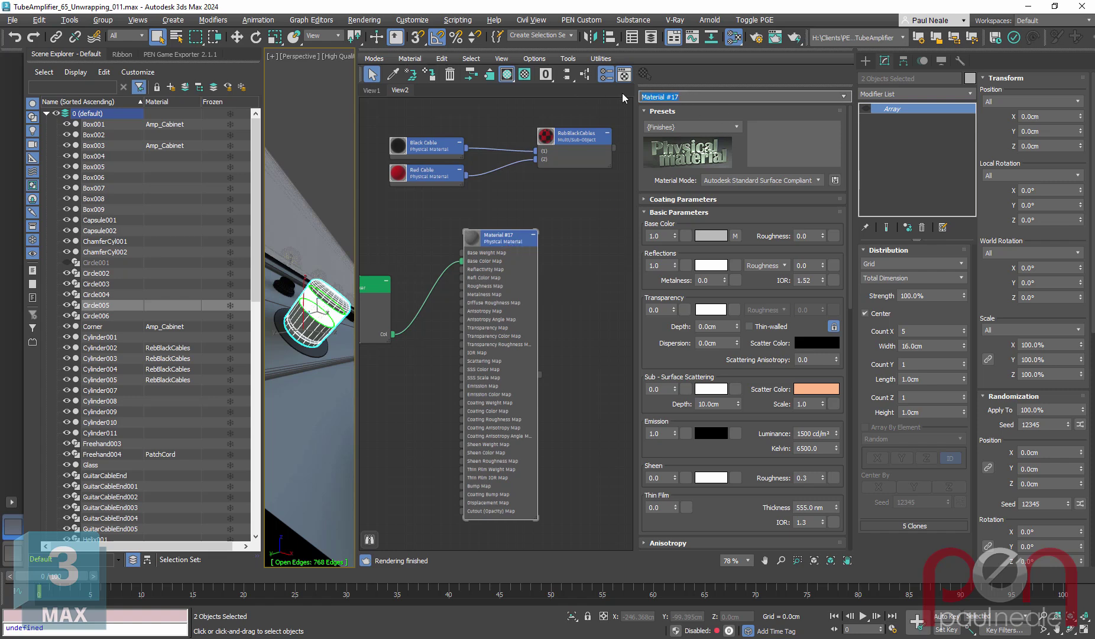
pyautogui.write('Knobs')
pyautogui.moveTo(430, 367); pyautogui.dragTo(483, 357, button='middle')
pyautogui.moveTo(409, 277); pyautogui.dragTo(427, 268)
pyautogui.click(550, 235)
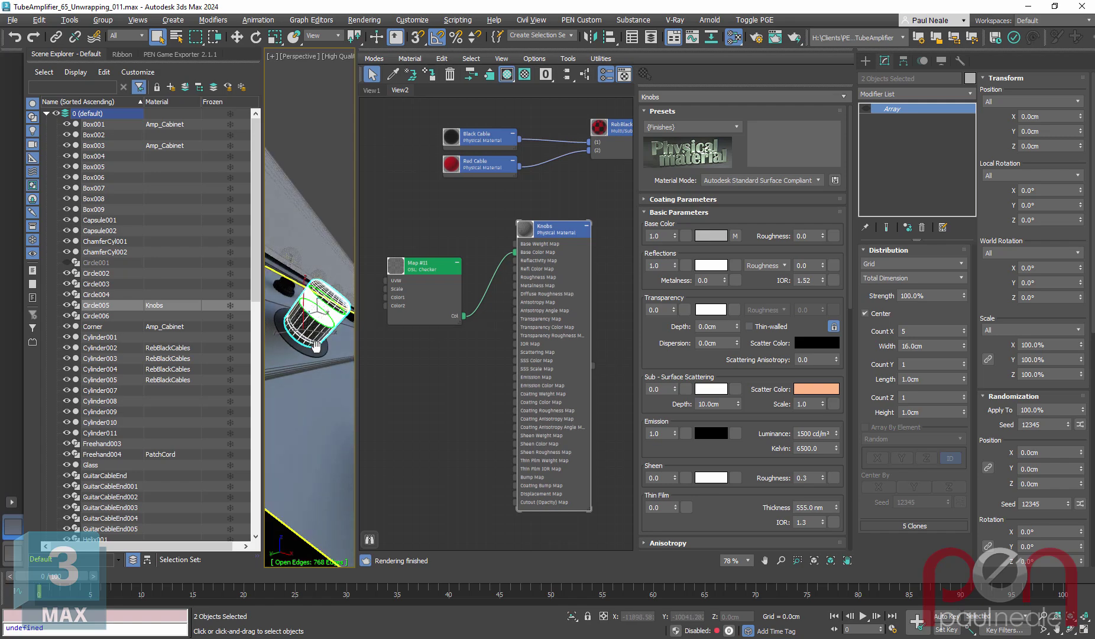
# - Set the Knobs material's reflection roughness to 0.66 and examine the checker pattern on the knob without edged faces
pyautogui.press('m')
pyautogui.moveTo(609, 367)
pyautogui.keyDown('alt'); pyautogui.mouseDown(button='middle')
pyautogui.moveTo(596, 313)
pyautogui.moveTo(492, 339)
pyautogui.moveTo(620, 384)
pyautogui.moveTo(677, 350)
pyautogui.mouseUp(button='middle'); pyautogui.keyUp('alt')
pyautogui.press('F4')
pyautogui.press('m')
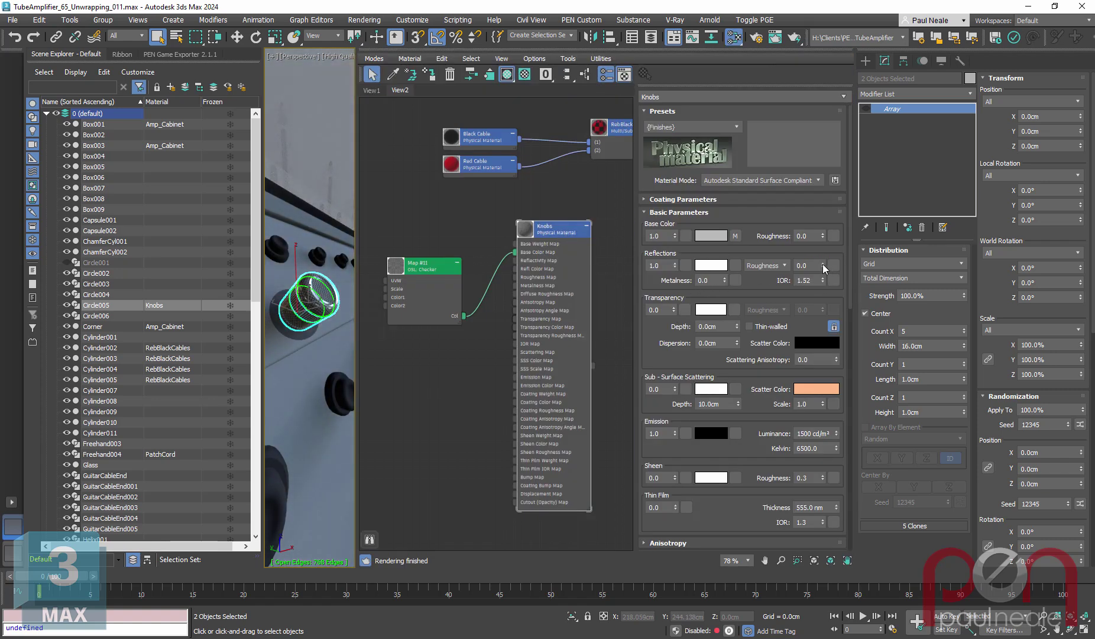
pyautogui.moveTo(824, 255); pyautogui.dragTo(830, 244)
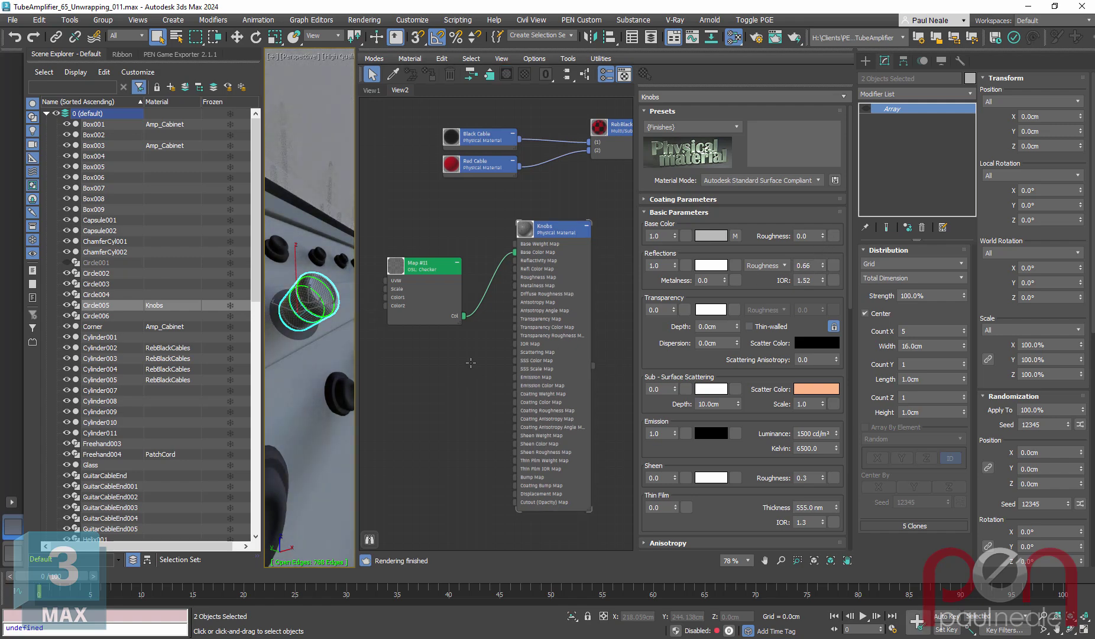
pyautogui.hotkey('alt', 'w')
pyautogui.press('z')
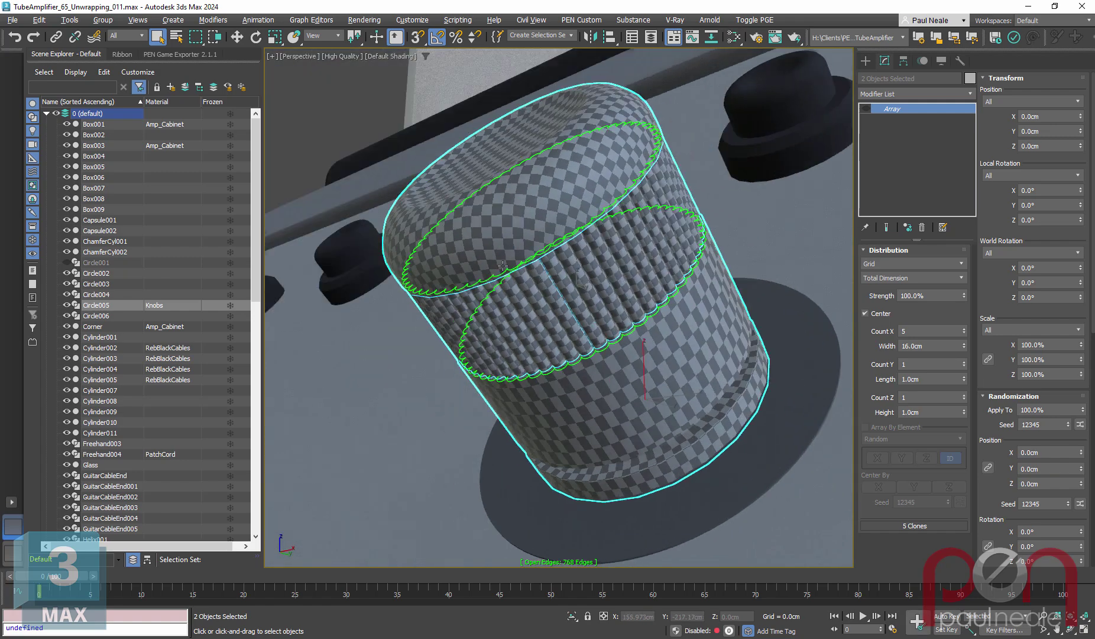
pyautogui.keyDown('alt'); pyautogui.moveTo(503, 267); pyautogui.dragTo(462, 380, button='middle'); pyautogui.keyUp('alt')
# - Check the Array modifier on the knob body and on the discs beneath the knobs
pyautogui.click(544, 371)
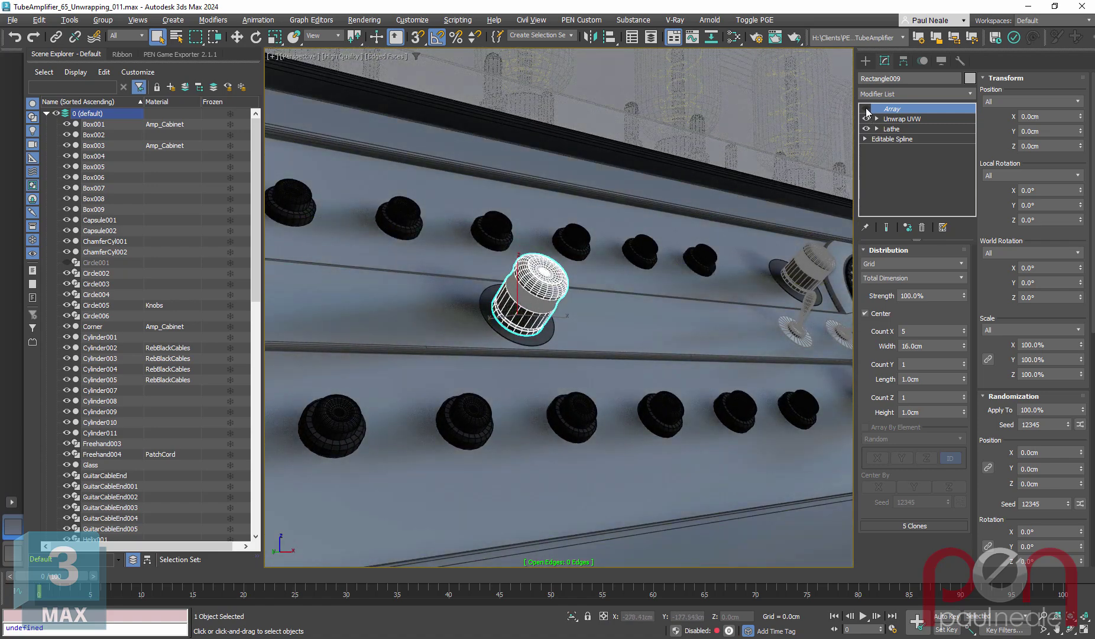
pyautogui.click(530, 342)
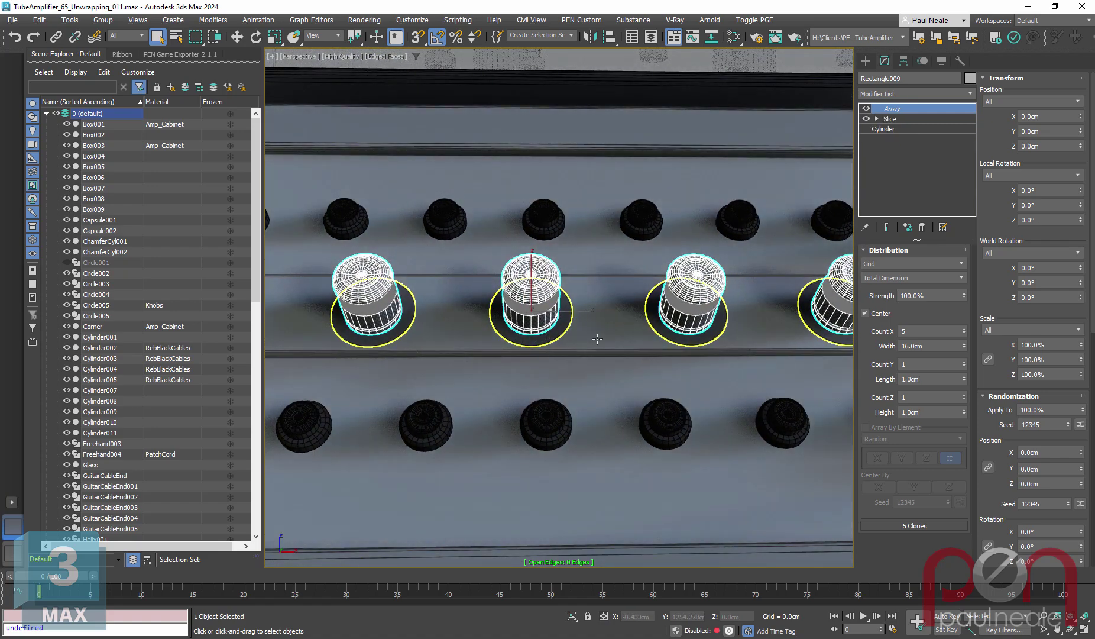
pyautogui.keyDown('alt'); pyautogui.moveTo(530, 341); pyautogui.dragTo(620, 330, button='middle'); pyautogui.keyUp('alt')
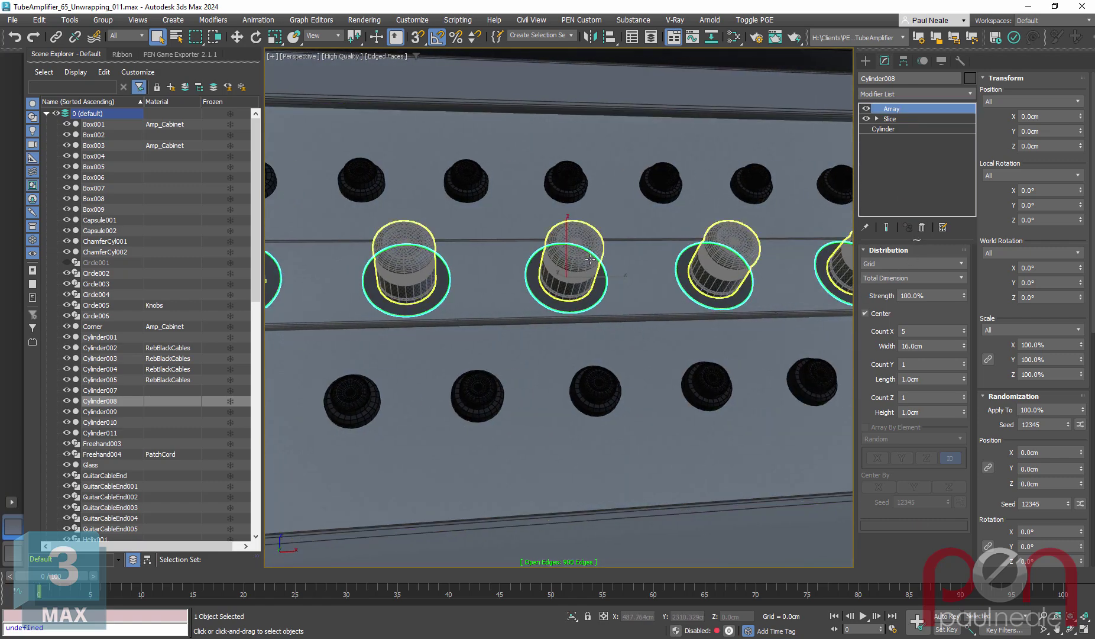
pyautogui.click(598, 269)
# - Select the grip ring and delete the topmost Array modifier above its Unwrap UVW
pyautogui.keyDown('alt'); pyautogui.moveTo(598, 269); pyautogui.dragTo(634, 274, button='middle'); pyautogui.keyUp('alt')
pyautogui.scroll(4, 603, 266)
pyautogui.click(609, 272)
pyautogui.rightClick(908, 111)
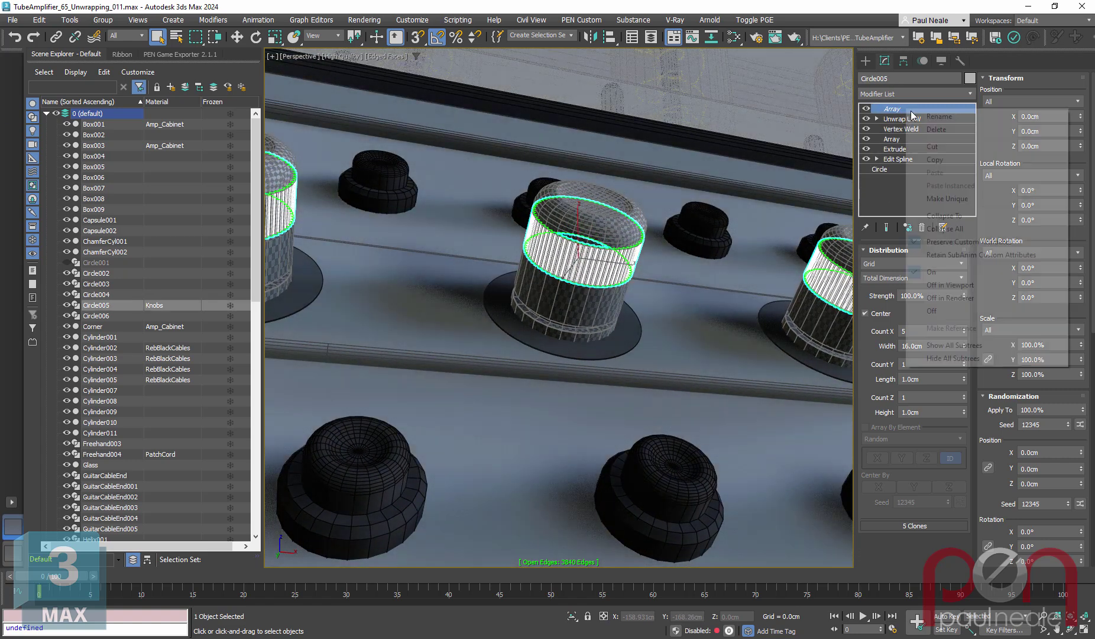
pyautogui.click(947, 126)
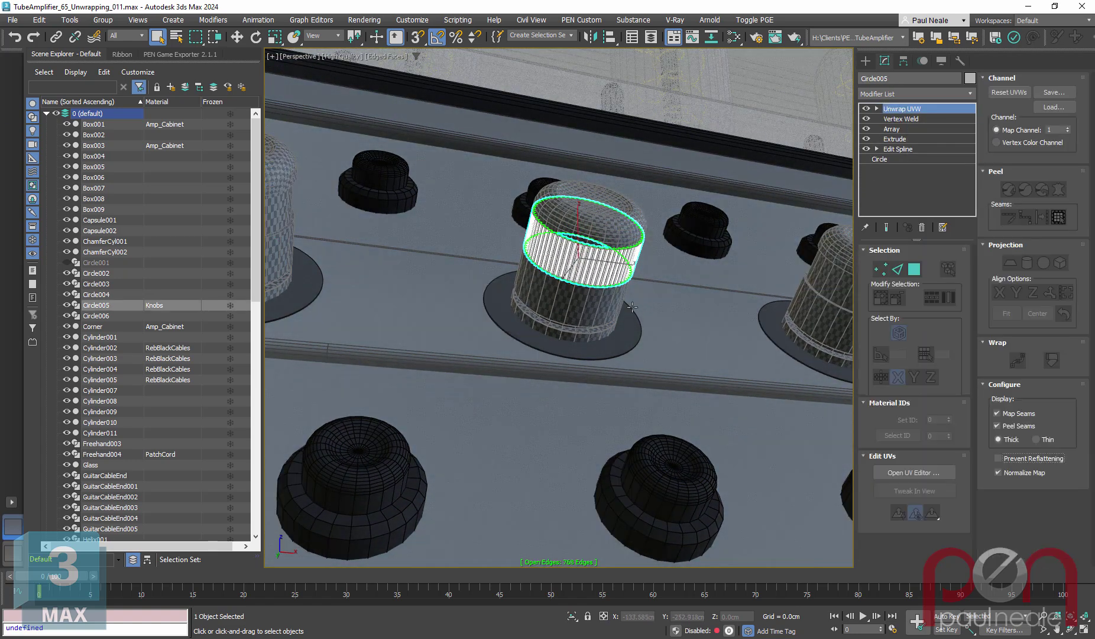
# - Select the knob body, disable its Array modifier, and make Unwrap UVW the current modifier
pyautogui.moveTo(543, 255)
pyautogui.keyDown('alt'); pyautogui.mouseDown(button='middle')
pyautogui.moveTo(632, 245)
pyautogui.moveTo(634, 234)
pyautogui.moveTo(587, 222)
pyautogui.moveTo(622, 211)
pyautogui.mouseUp(button='middle'); pyautogui.keyUp('alt')
pyautogui.click(591, 227)
pyautogui.scroll(1, 624, 211)
pyautogui.click(868, 110)
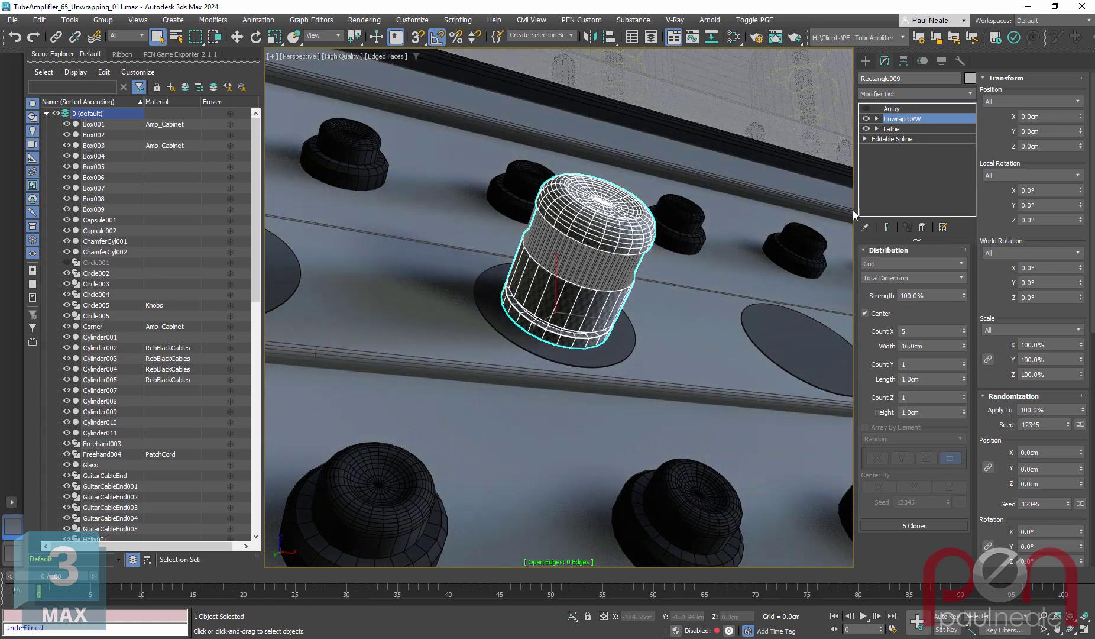
# - Add a Boolean modifier above the knob body's Unwrap UVW and pick the grip ring, Circle005, as its operand
pyautogui.write('x')
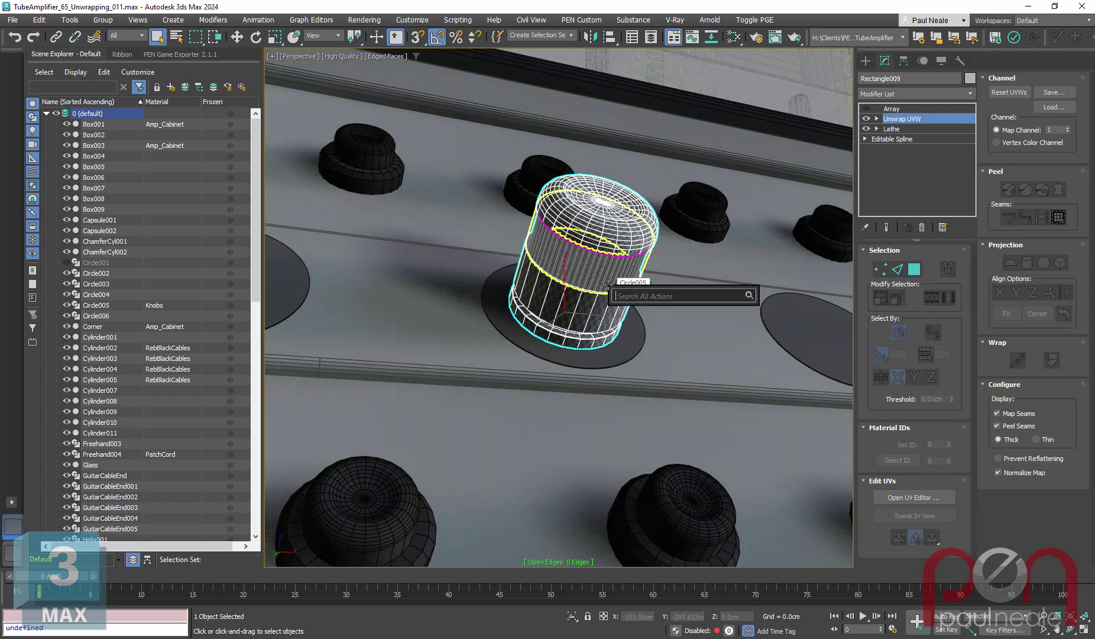
pyautogui.write('bool')
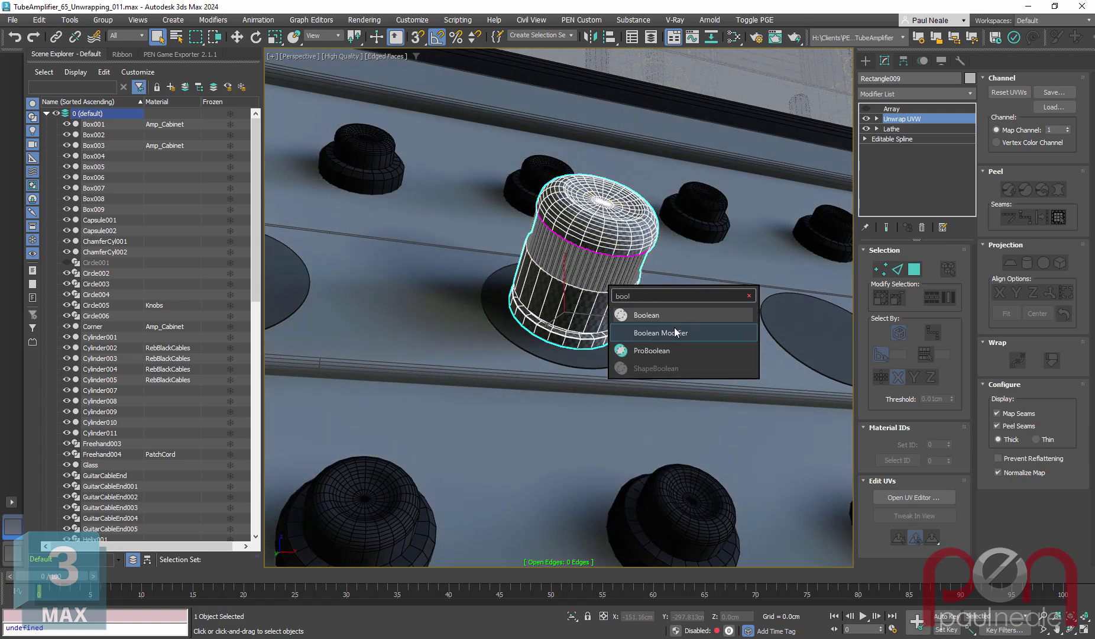
pyautogui.click(676, 333)
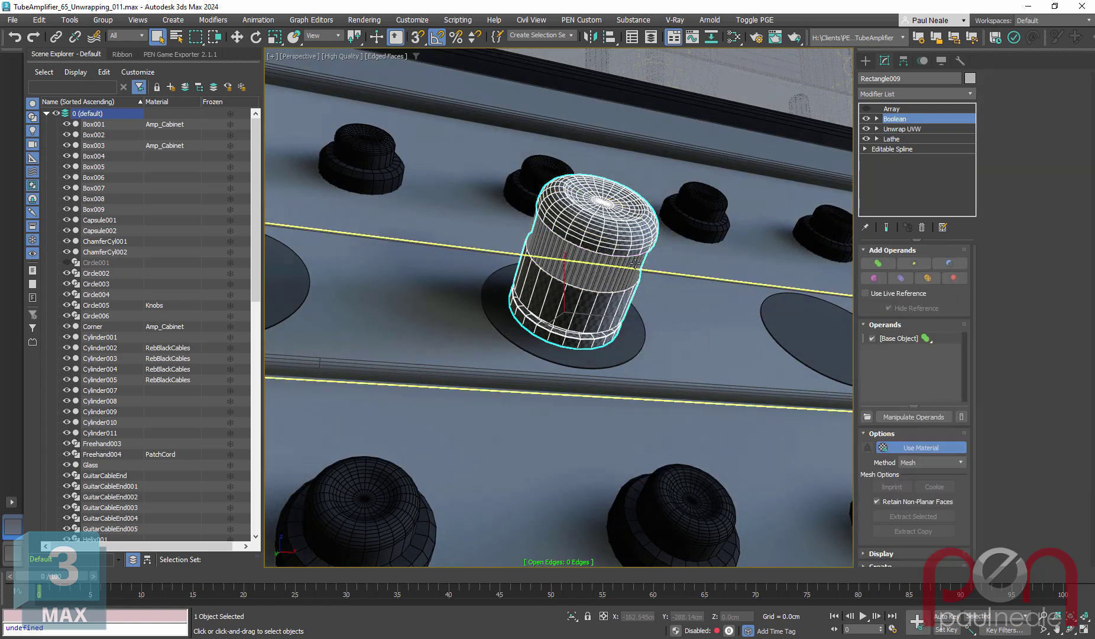
pyautogui.scroll(1, 664, 294)
pyautogui.click(928, 278)
pyautogui.click(594, 278)
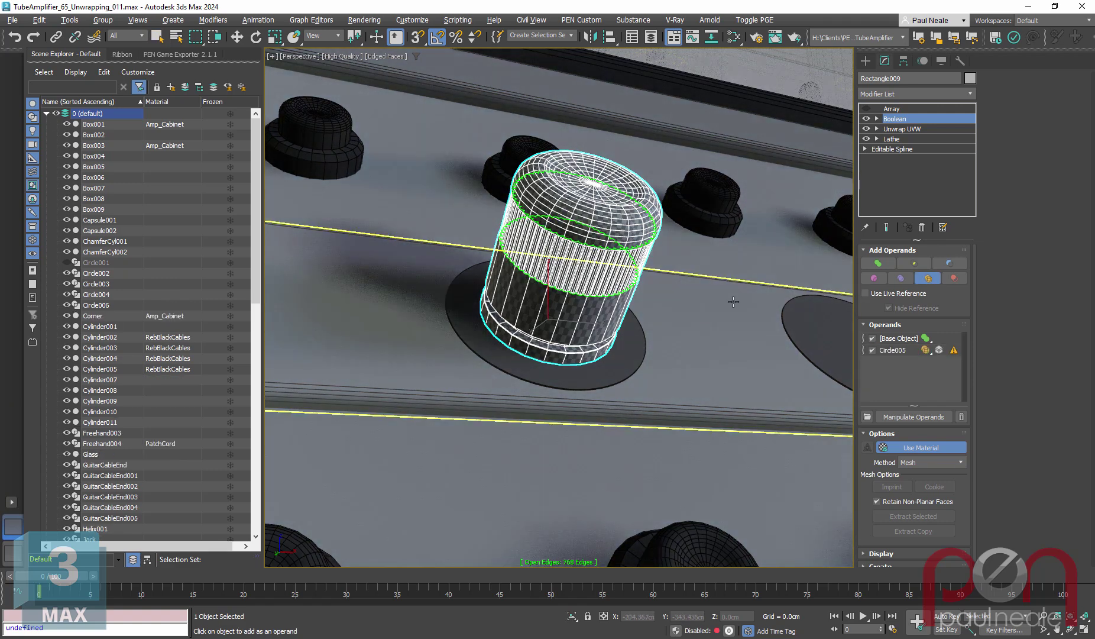
# - Turn the knob body's Array modifier back on and make it the current modifier for the combined knob
pyautogui.click(865, 112)
pyautogui.scroll(-5, 650, 264)
pyautogui.keyDown('alt'); pyautogui.moveTo(651, 264); pyautogui.dragTo(683, 263, button='middle'); pyautogui.keyUp('alt')
pyautogui.press('w')
pyautogui.click(907, 111)
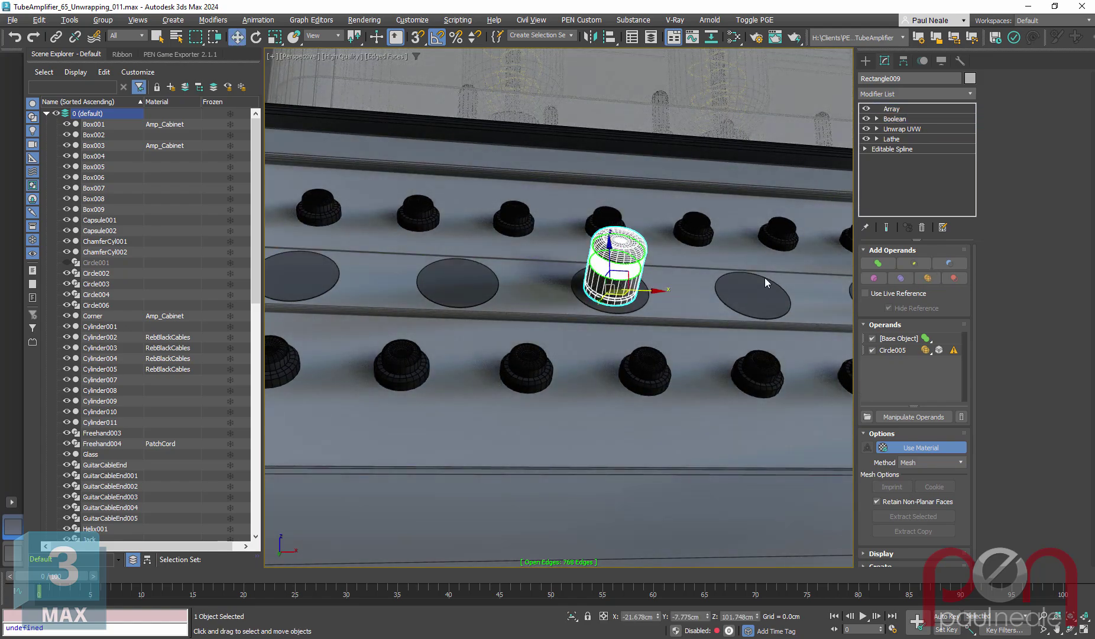
# - Inspect the Circle005 and base object operands in the knob's Boolean and return to the Array modifier
pyautogui.moveTo(721, 302); pyautogui.dragTo(568, 270, button='middle')
pyautogui.scroll(5, 568, 271)
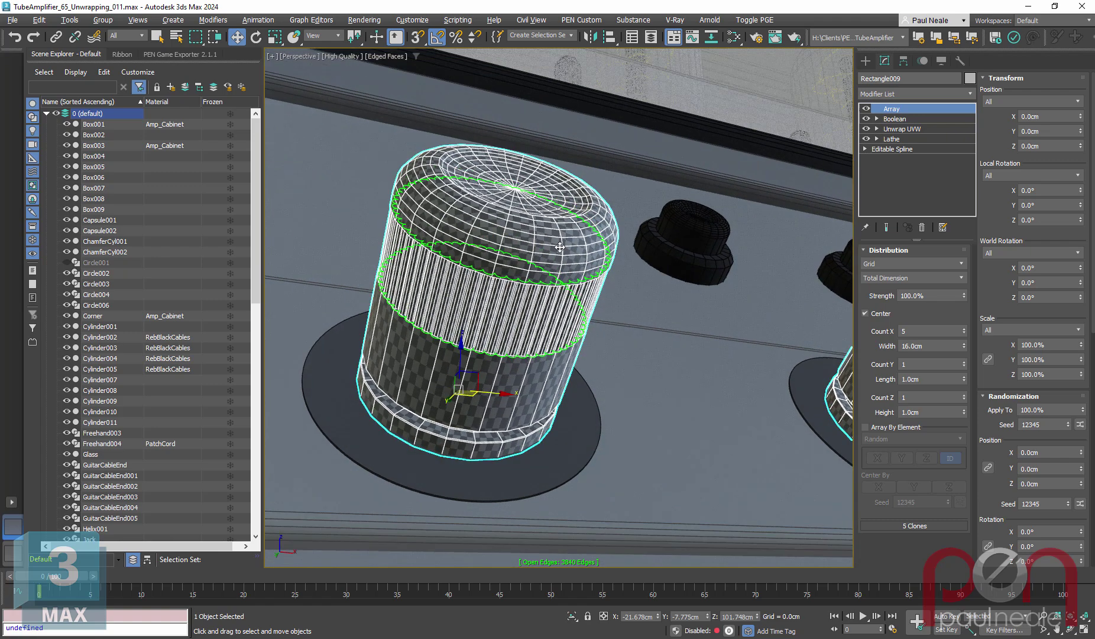
pyautogui.click(899, 120)
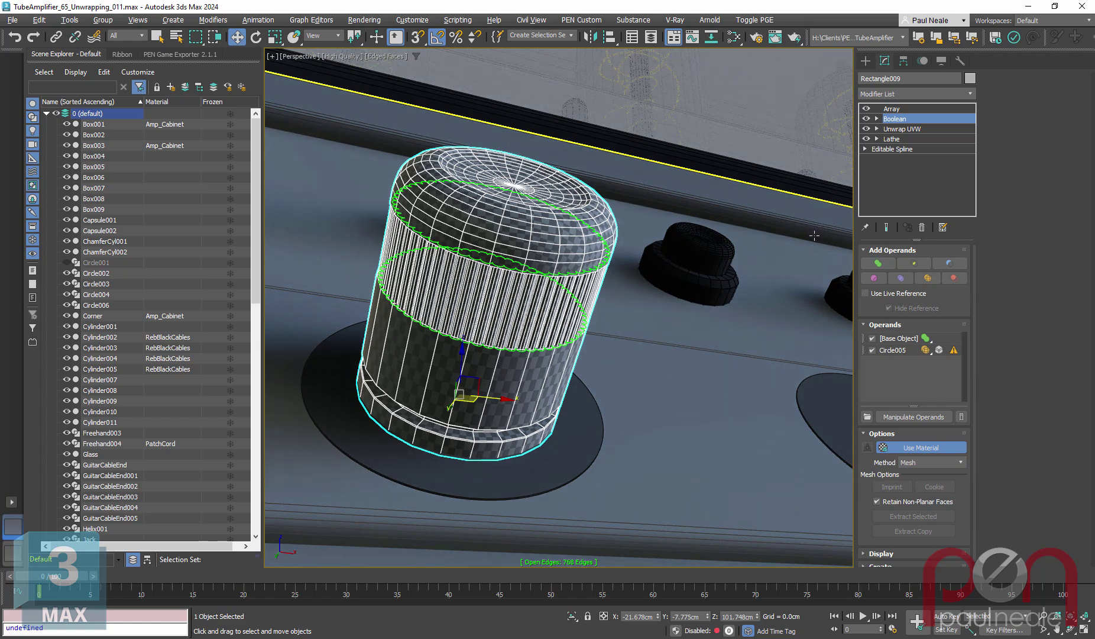
pyautogui.click(893, 351)
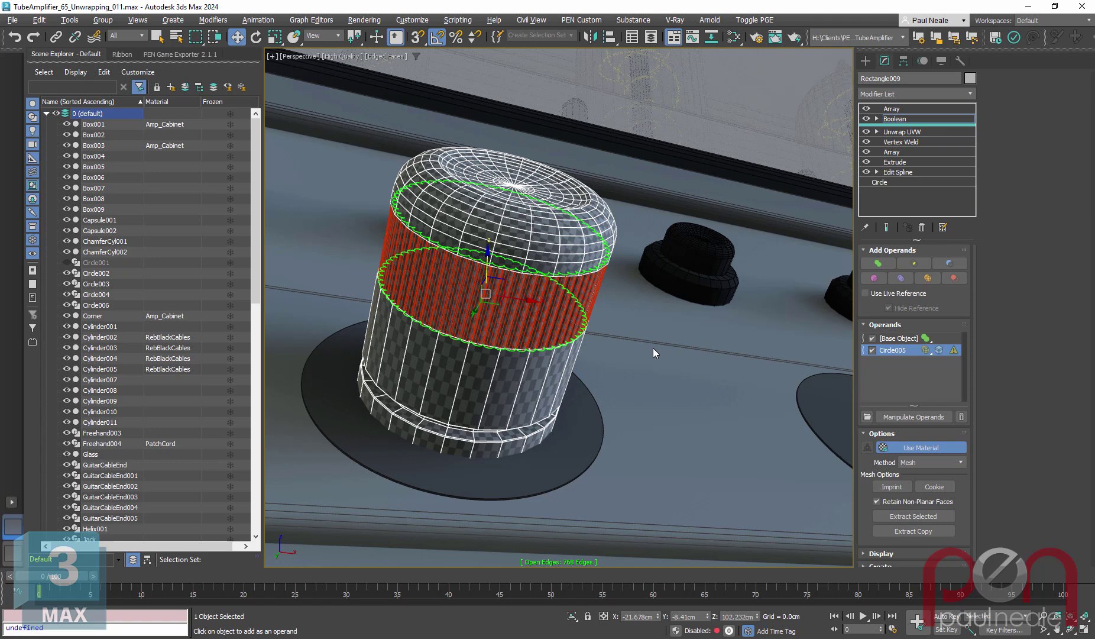
pyautogui.keyDown('alt'); pyautogui.moveTo(564, 370); pyautogui.dragTo(597, 381, button='middle'); pyautogui.keyUp('alt')
pyautogui.scroll(-6, 593, 380)
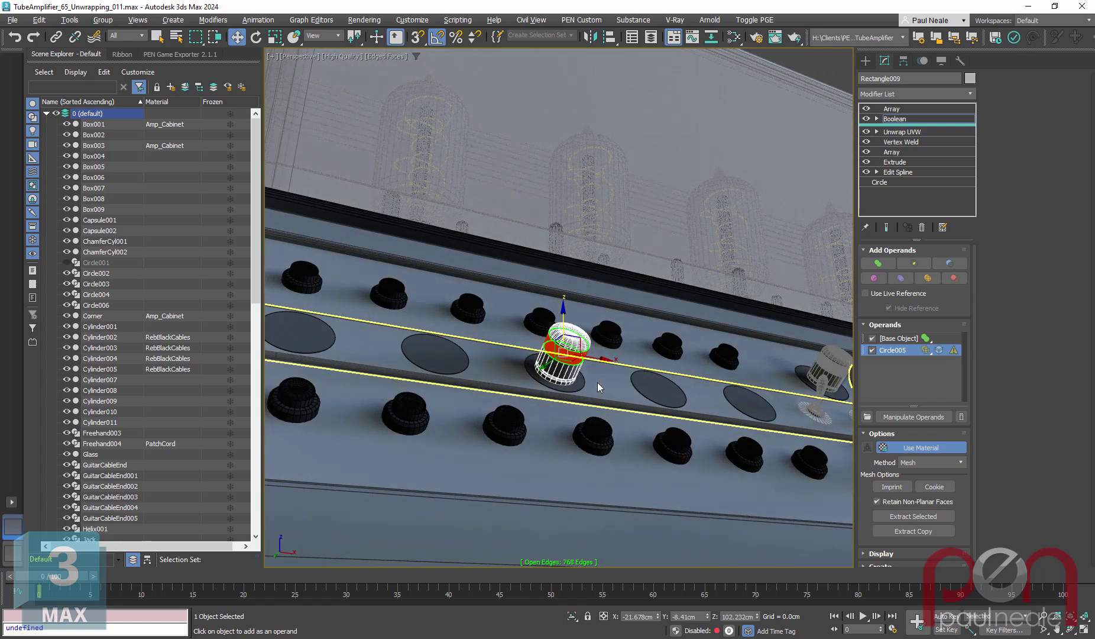
pyautogui.click(894, 339)
pyautogui.click(892, 109)
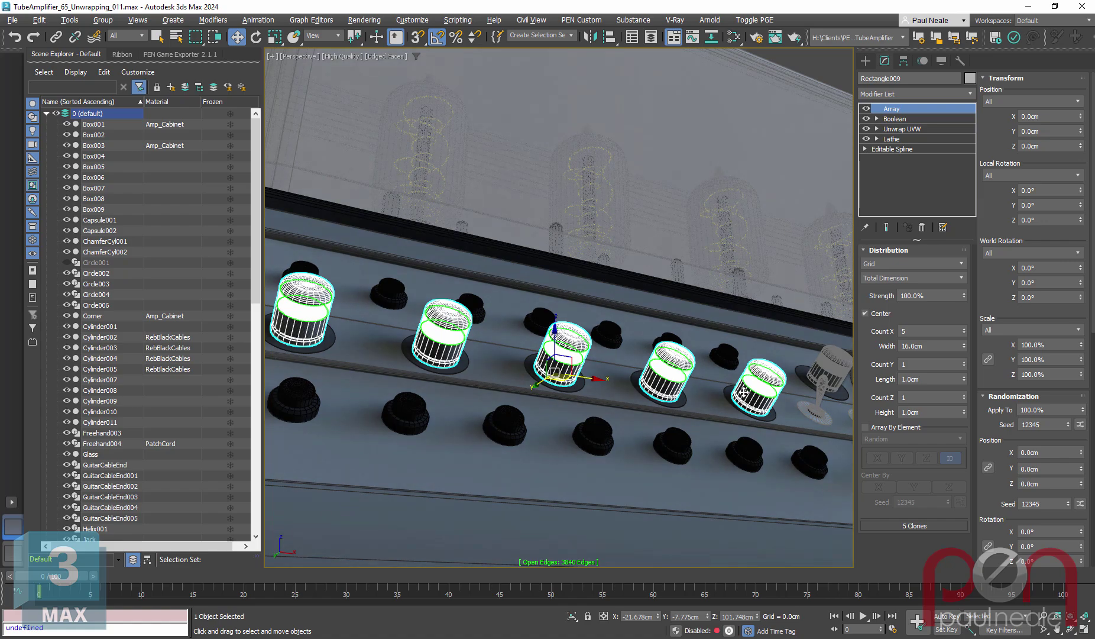
# - Examine the checker mapping on the body and grip ring of the arrayed knobs from several angles
pyautogui.keyDown('alt'); pyautogui.moveTo(678, 410); pyautogui.dragTo(642, 414, button='middle'); pyautogui.keyUp('alt')
pyautogui.scroll(10, 642, 414)
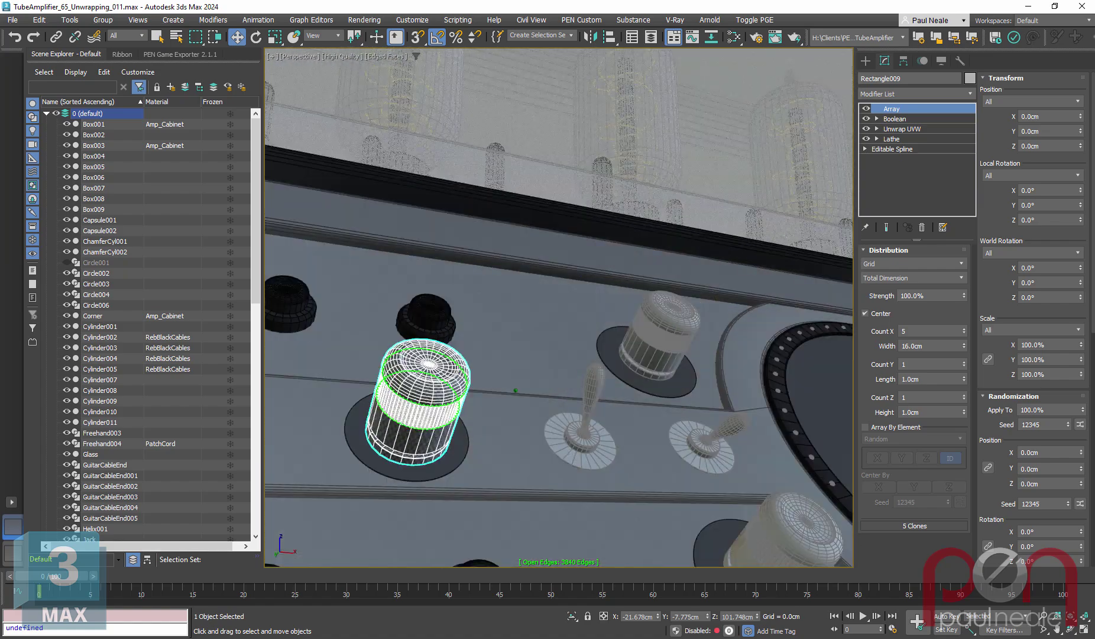
pyautogui.scroll(-5, 550, 347)
pyautogui.moveTo(550, 348)
pyautogui.keyDown('alt'); pyautogui.mouseDown(button='middle')
pyautogui.moveTo(552, 314)
pyautogui.moveTo(547, 371)
pyautogui.moveTo(561, 370)
pyautogui.mouseUp(button='middle'); pyautogui.keyUp('alt')
pyautogui.scroll(8, 550, 347)
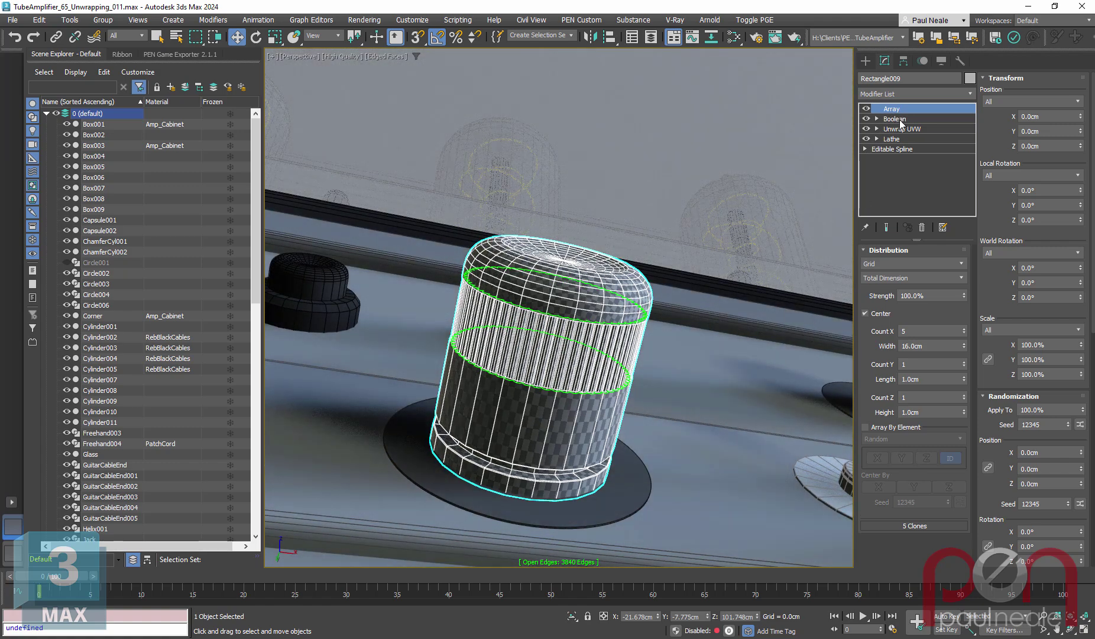
pyautogui.scroll(-7, 612, 290)
pyautogui.keyDown('alt'); pyautogui.moveTo(598, 302); pyautogui.dragTo(737, 302, button='middle'); pyautogui.keyUp('alt')
pyautogui.scroll(4, 544, 272)
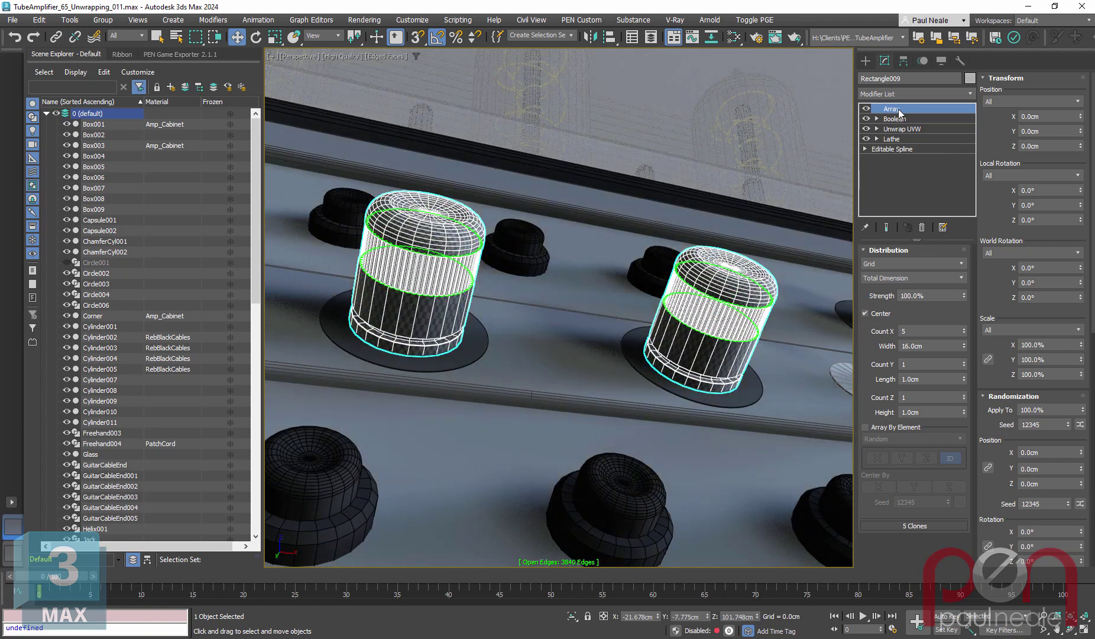
# - Try an Unwrap UVW modifier above the knob's Array and delete it again
pyautogui.keyDown('alt'); pyautogui.moveTo(678, 326); pyautogui.dragTo(678, 329, button='middle'); pyautogui.keyUp('alt')
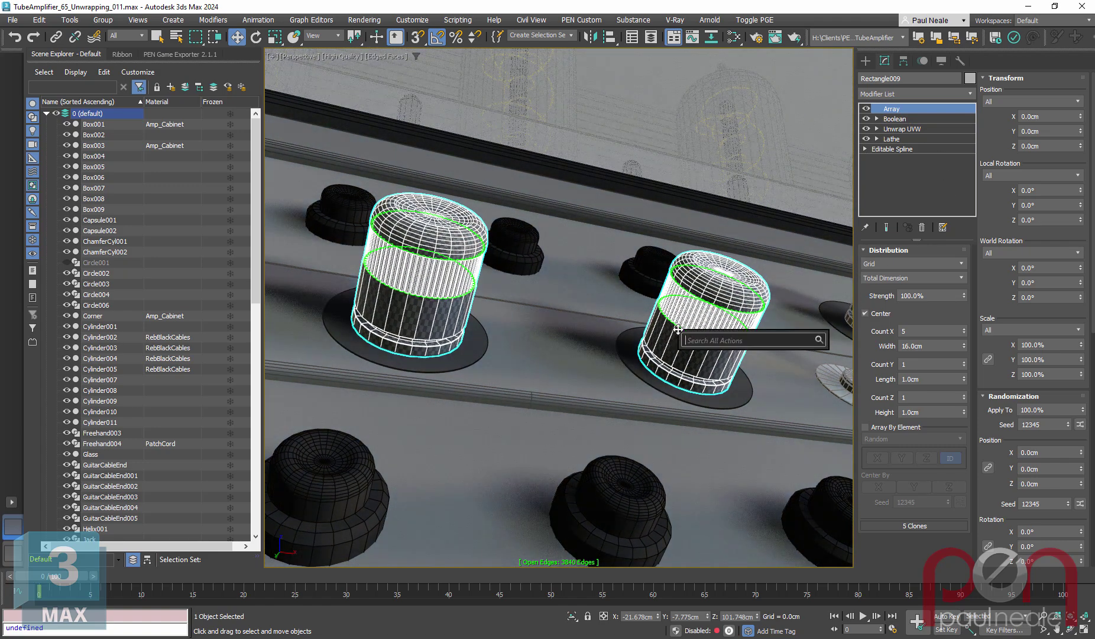
pyautogui.write('un')
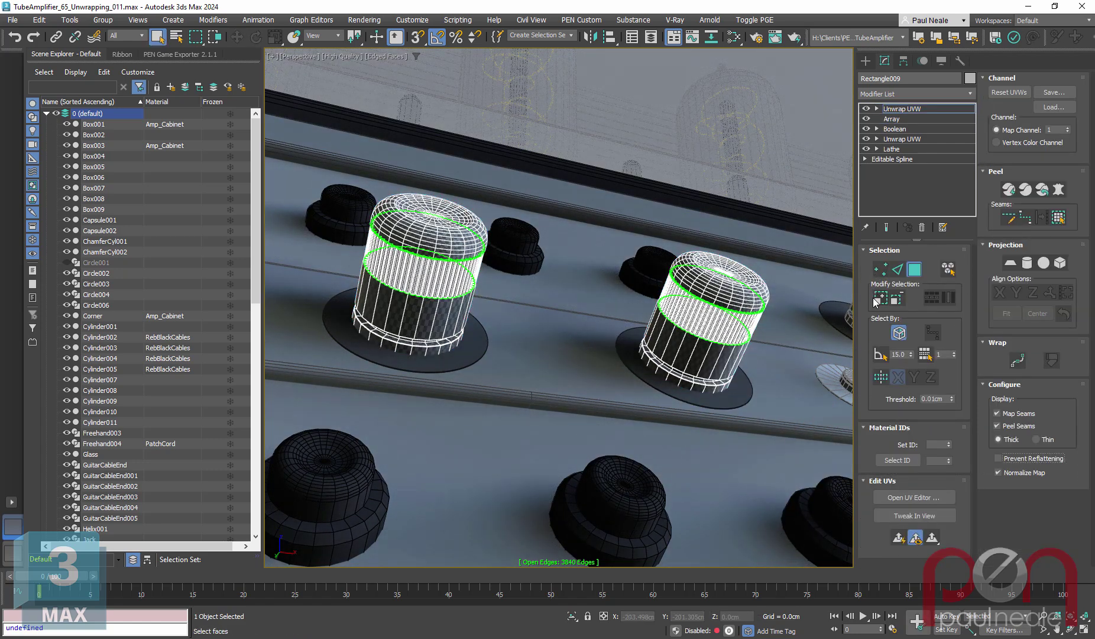
pyautogui.rightClick(910, 113)
pyautogui.click(948, 129)
# - Examine the knobs along the amplifier's front panel, including the Knob_G_002 group beside the central dial
pyautogui.scroll(-7, 598, 286)
pyautogui.moveTo(637, 331); pyautogui.dragTo(459, 327, button='middle')
pyautogui.scroll(-3, 551, 328)
pyautogui.moveTo(551, 328); pyautogui.dragTo(505, 322, button='middle')
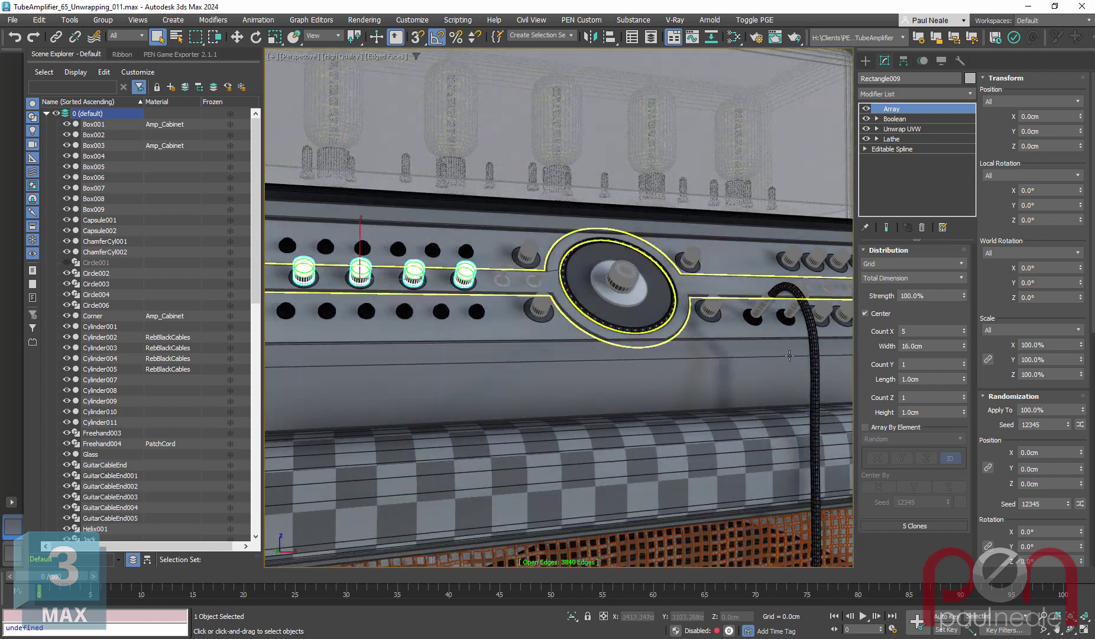
pyautogui.moveTo(620, 327); pyautogui.dragTo(797, 333, button='middle')
pyautogui.keyDown('alt'); pyautogui.moveTo(709, 326); pyautogui.dragTo(559, 274, button='middle'); pyautogui.keyUp('alt')
pyautogui.scroll(4, 654, 283)
pyautogui.scroll(5, 558, 272)
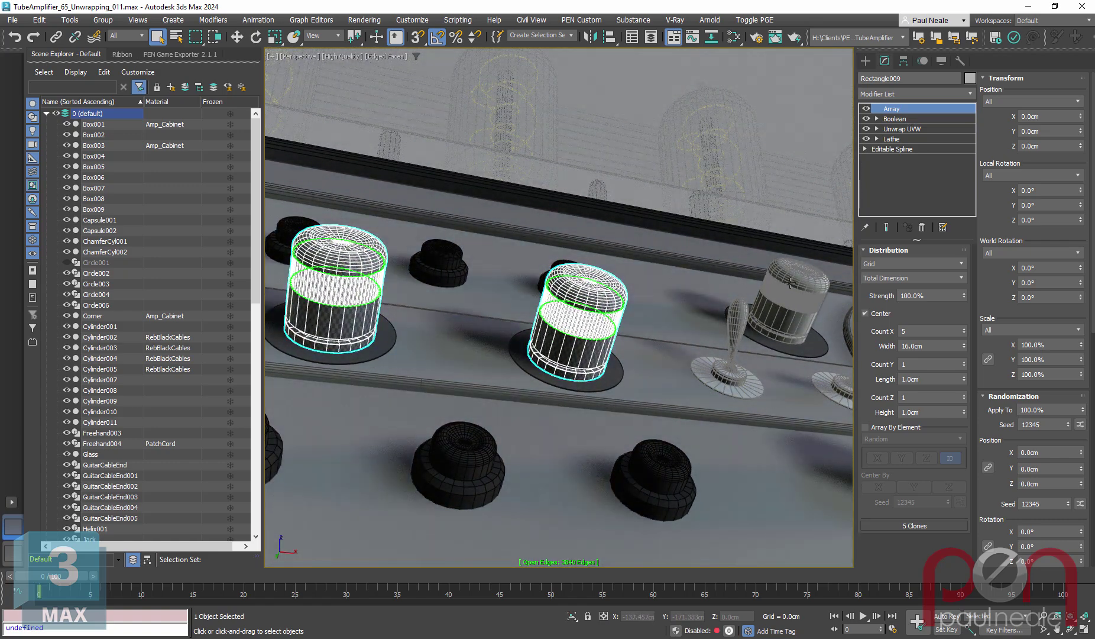
pyautogui.moveTo(789, 284); pyautogui.dragTo(754, 289, button='middle')
pyautogui.keyDown('alt'); pyautogui.moveTo(754, 288); pyautogui.dragTo(680, 287, button='middle'); pyautogui.keyUp('alt')
pyautogui.click(720, 296)
pyautogui.scroll(-4, 577, 322)
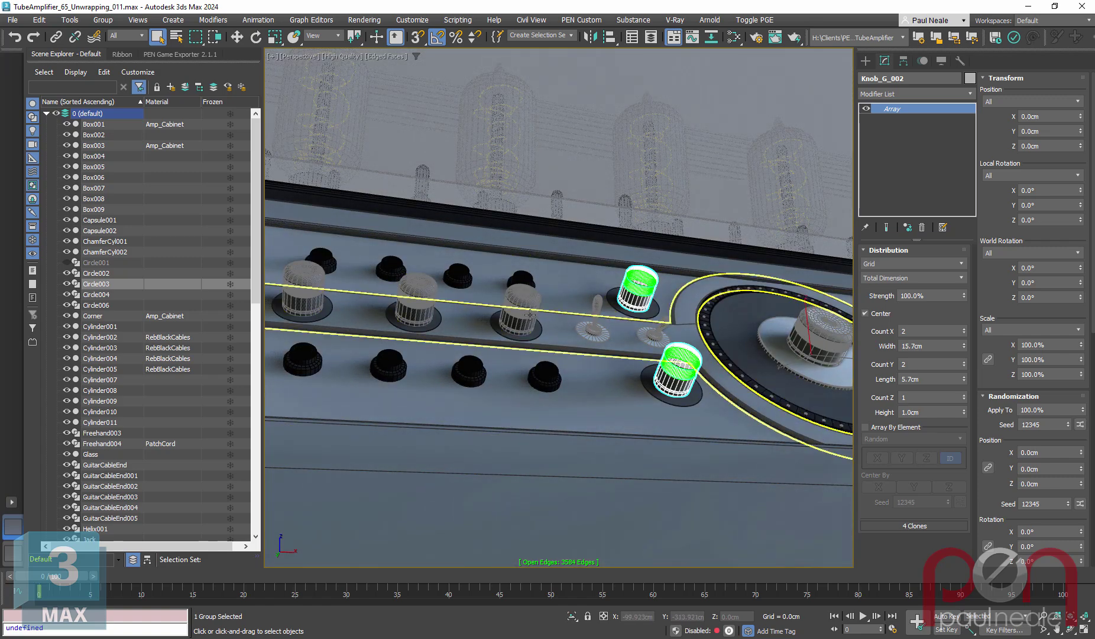
# - Save the knob body's Unwrap UVW mapping as KnobBody.uvw in the TubeAmplifier project's export folder
pyautogui.scroll(5, 531, 309)
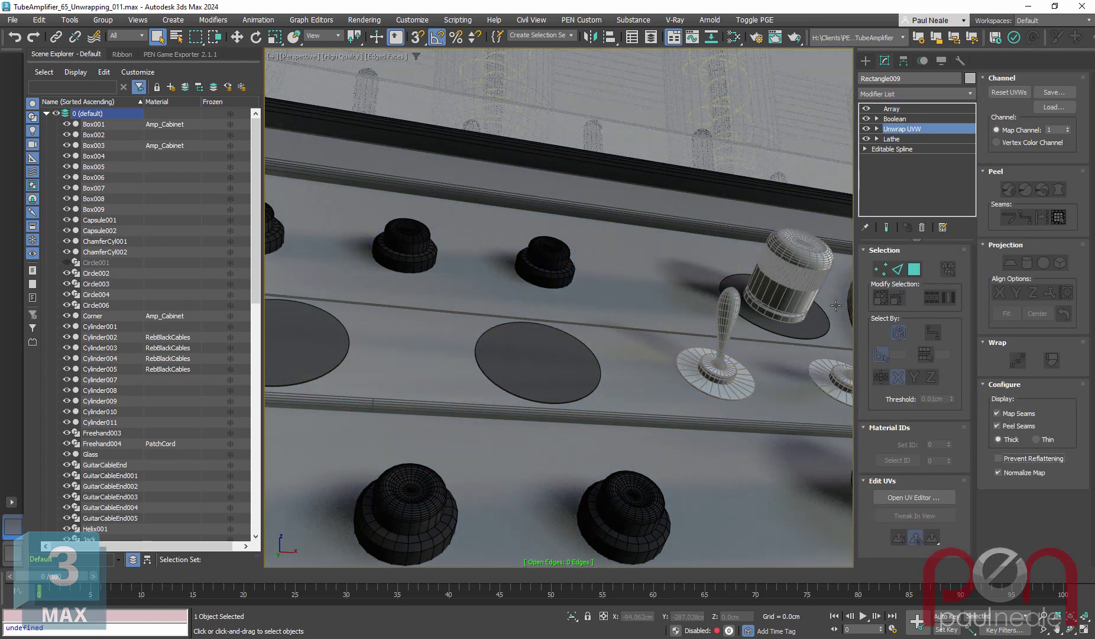
pyautogui.moveTo(529, 377); pyautogui.dragTo(698, 333, button='middle')
pyautogui.scroll(-5, 698, 333)
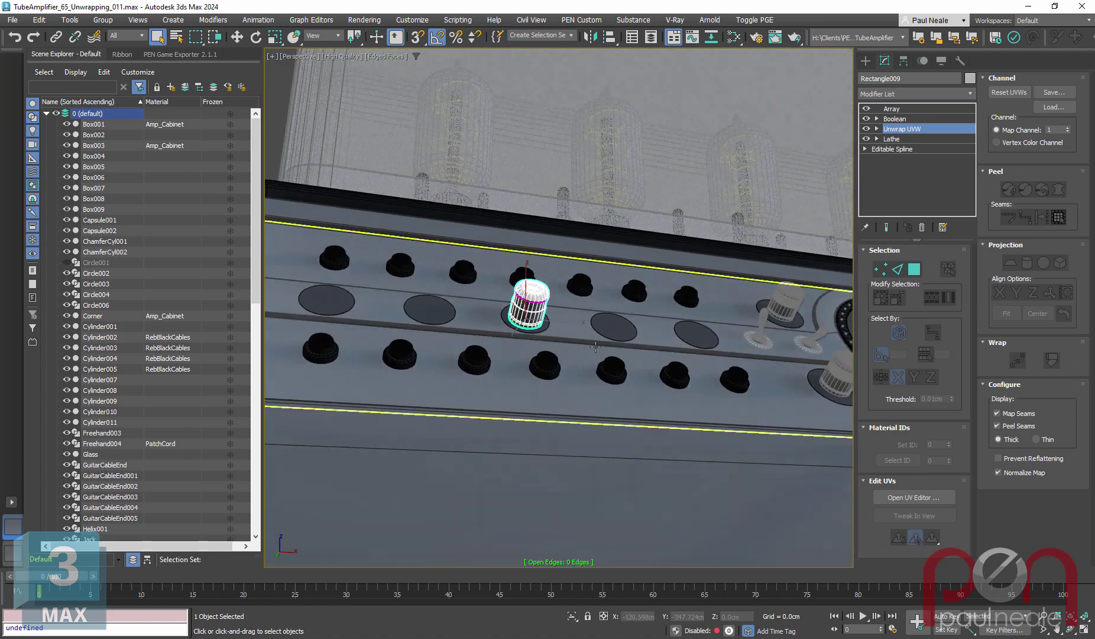
pyautogui.scroll(3, 698, 334)
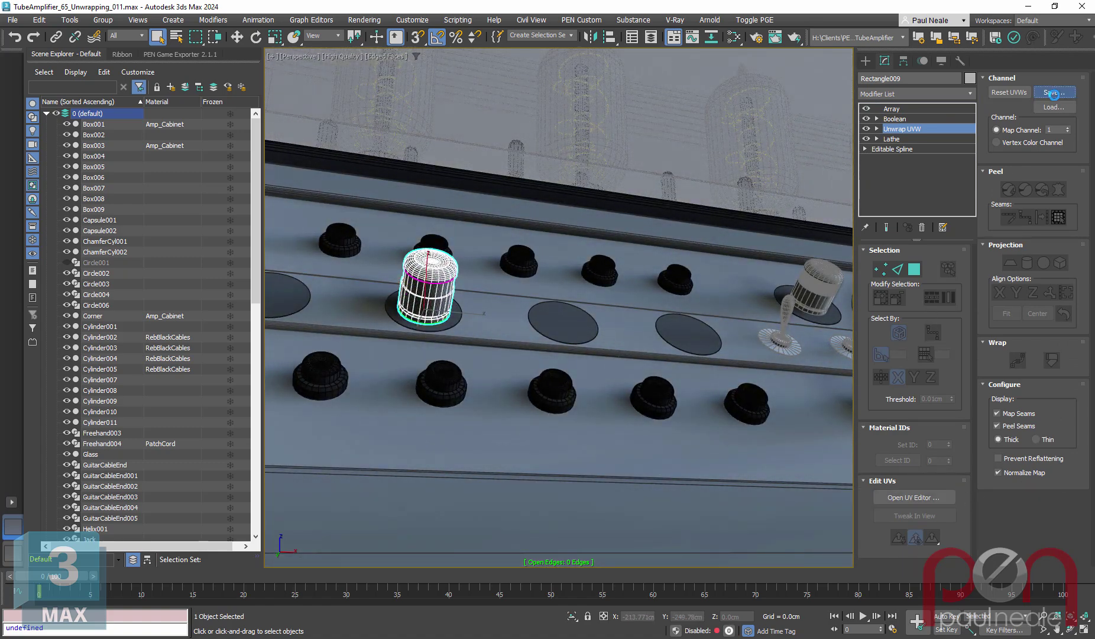
pyautogui.click(1054, 98)
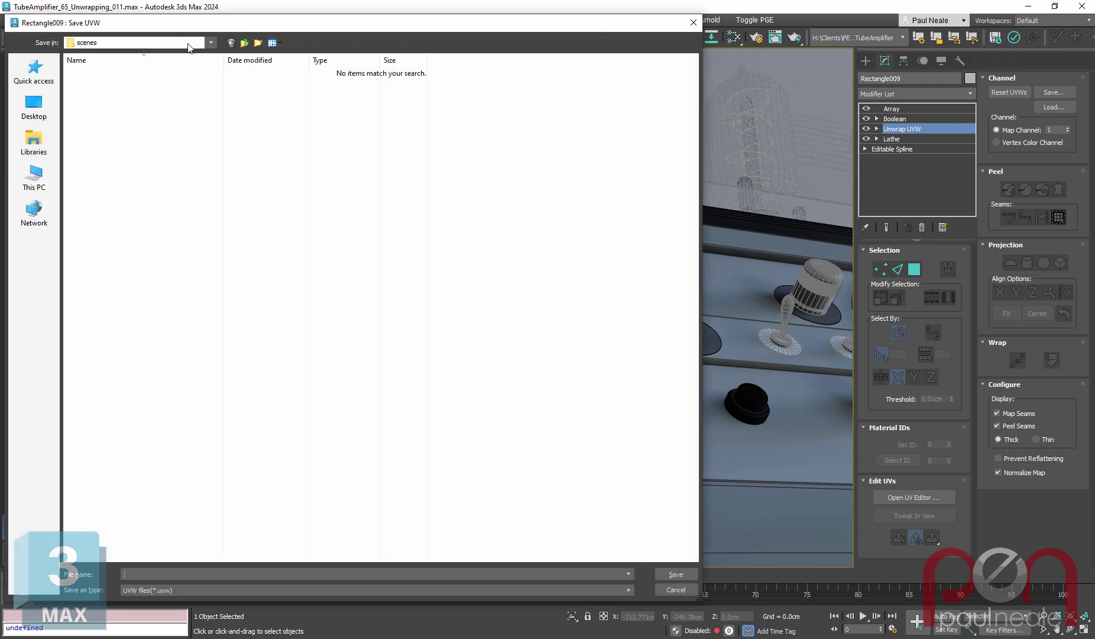
pyautogui.click(212, 43)
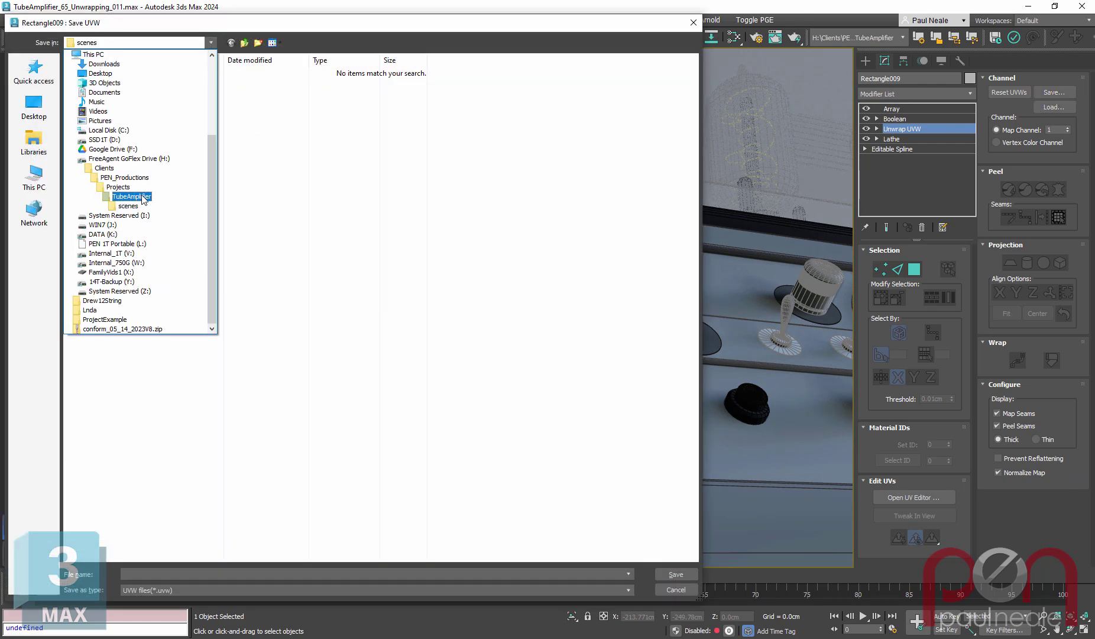
pyautogui.click(148, 196)
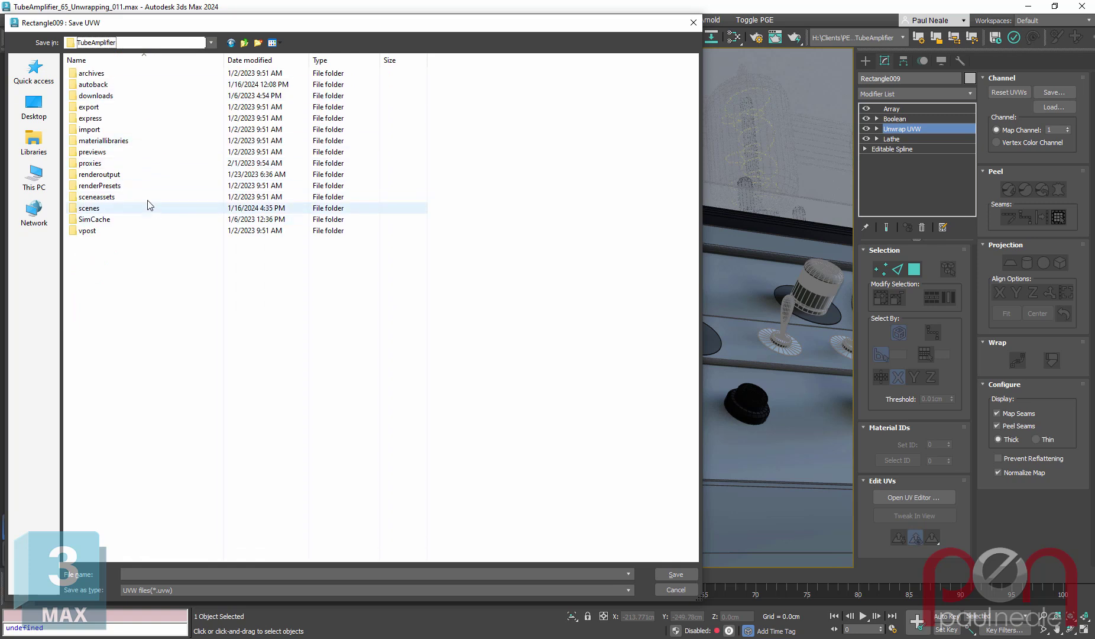
pyautogui.doubleClick(90, 107)
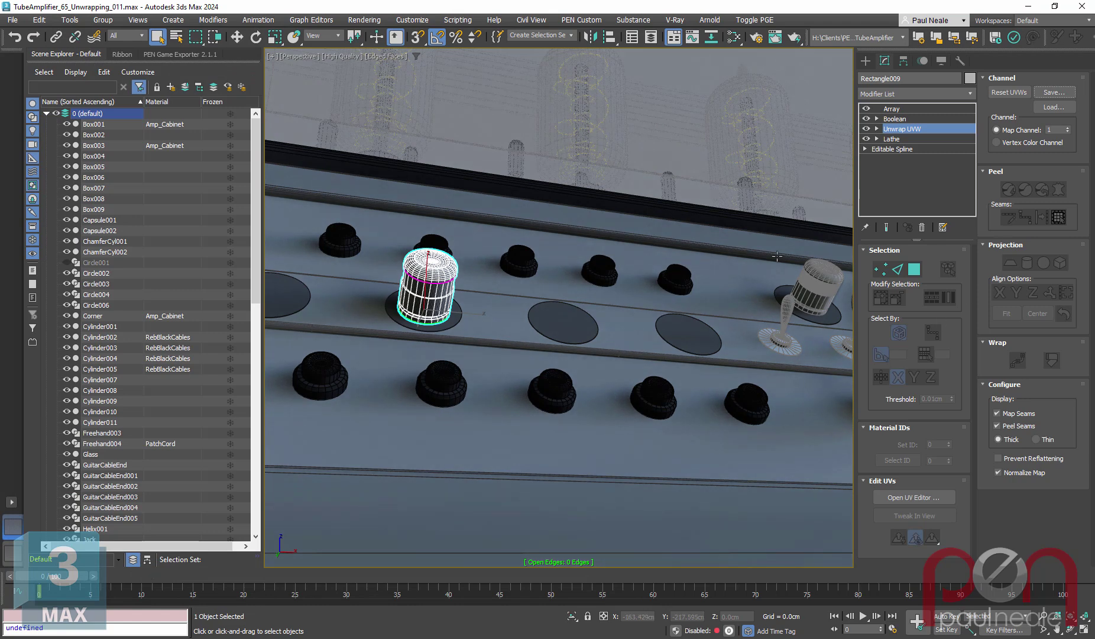
# - Open the Circle005 operand in the knob's Boolean, make its Unwrap UVW current and show the stack's end result
pyautogui.click(894, 118)
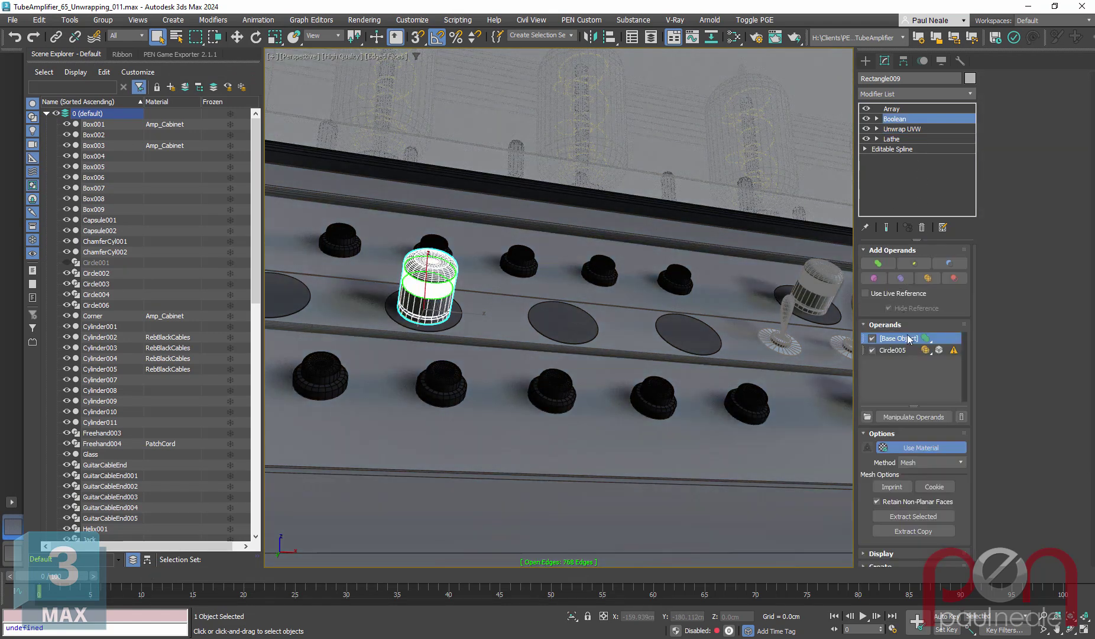
pyautogui.click(896, 348)
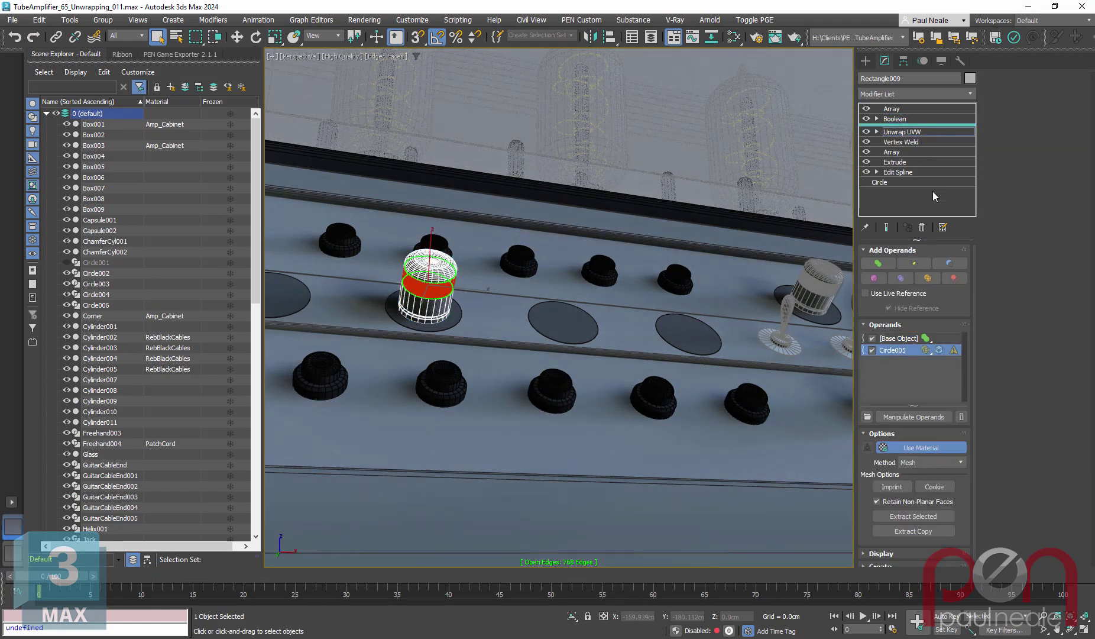
pyautogui.click(902, 132)
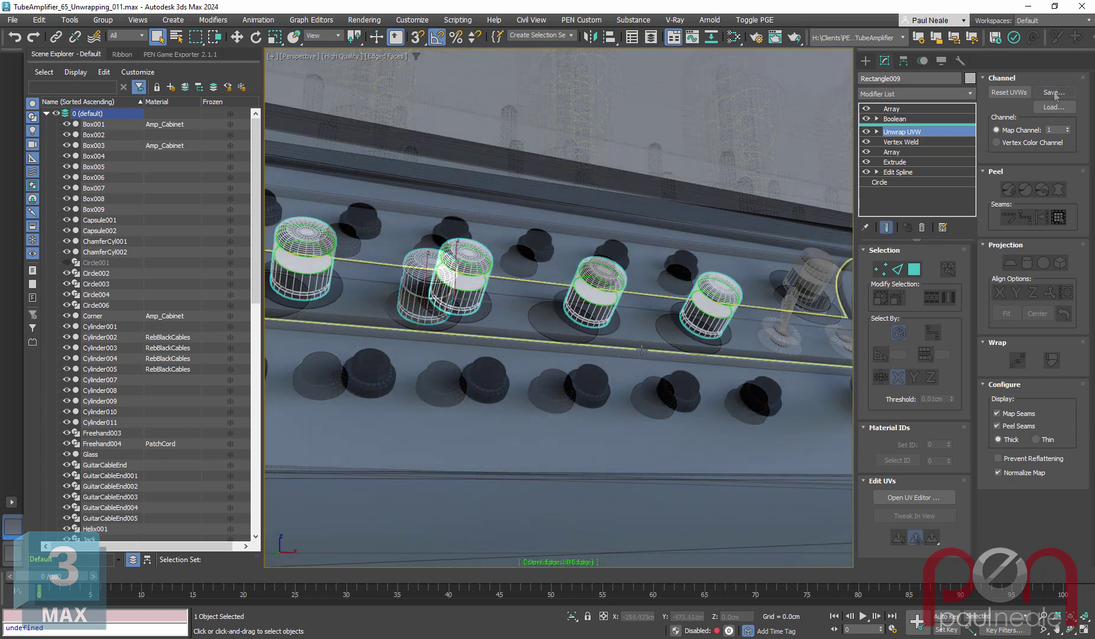
pyautogui.moveTo(543, 280)
pyautogui.keyDown('alt'); pyautogui.mouseDown(button='middle')
pyautogui.moveTo(571, 260)
pyautogui.moveTo(559, 278)
pyautogui.mouseUp(button='middle'); pyautogui.keyUp('alt')
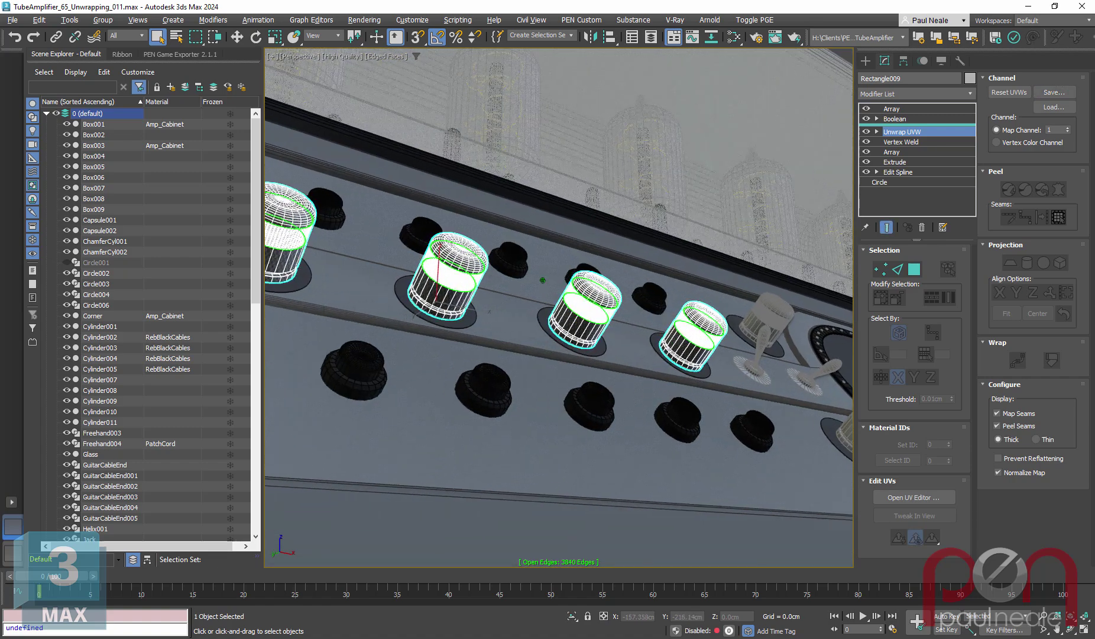
pyautogui.scroll(2, 543, 281)
pyautogui.keyDown('alt'); pyautogui.moveTo(539, 323); pyautogui.dragTo(521, 321, button='middle'); pyautogui.keyUp('alt')
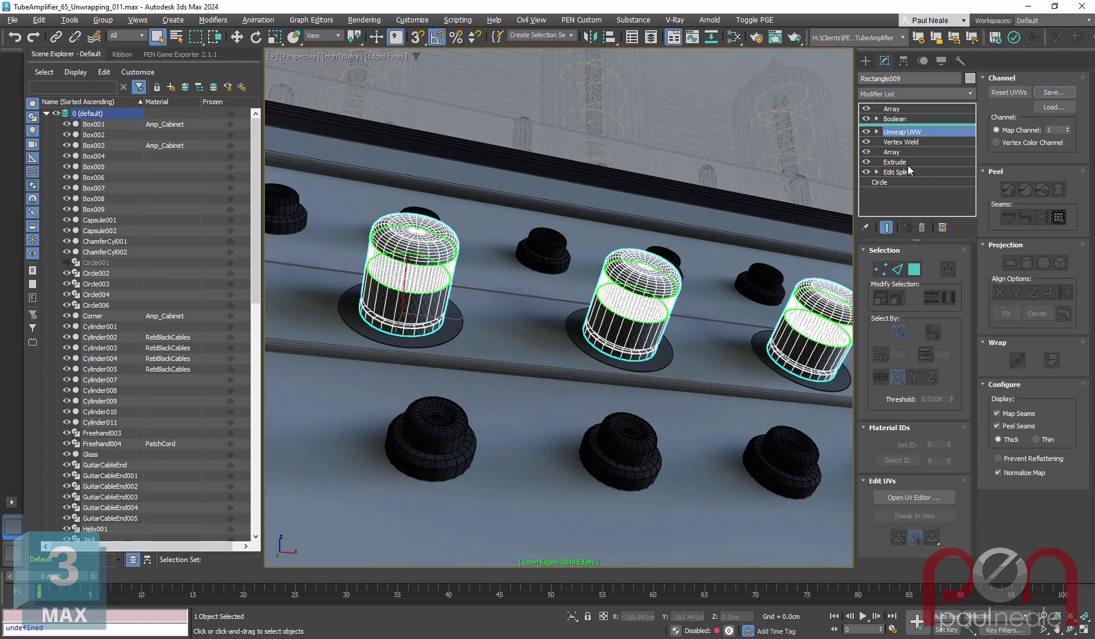
pyautogui.keyDown('alt'); pyautogui.moveTo(664, 314); pyautogui.dragTo(690, 308, button='middle'); pyautogui.keyUp('alt')
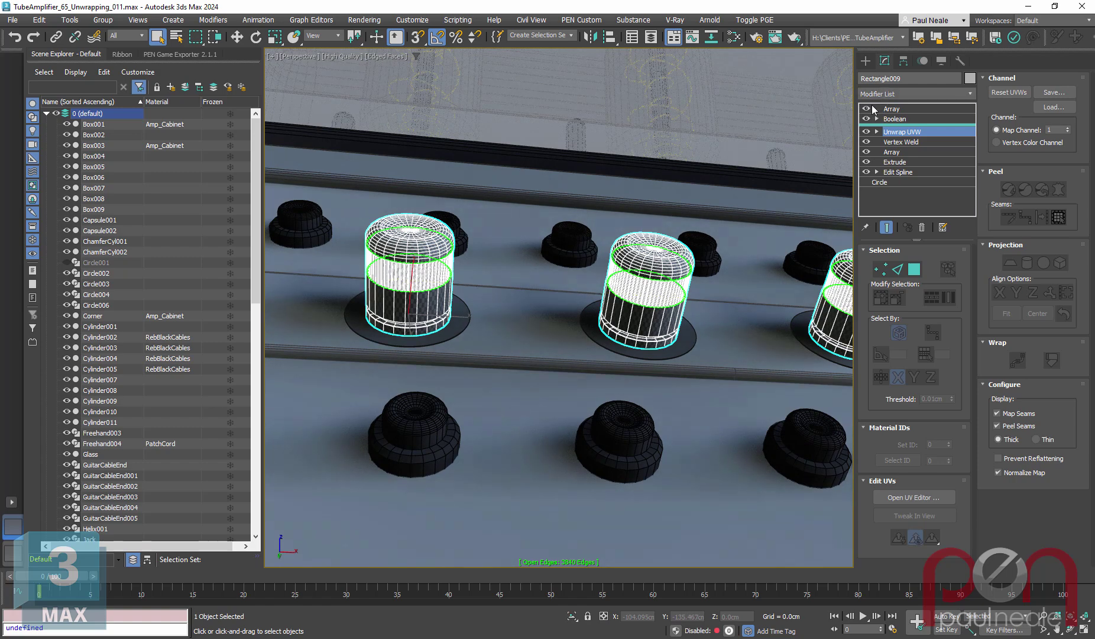
# - With the knob's Array turned off, extract Circle005 from the Boolean as a separate object and remove that operand
pyautogui.click(867, 109)
pyautogui.press('z')
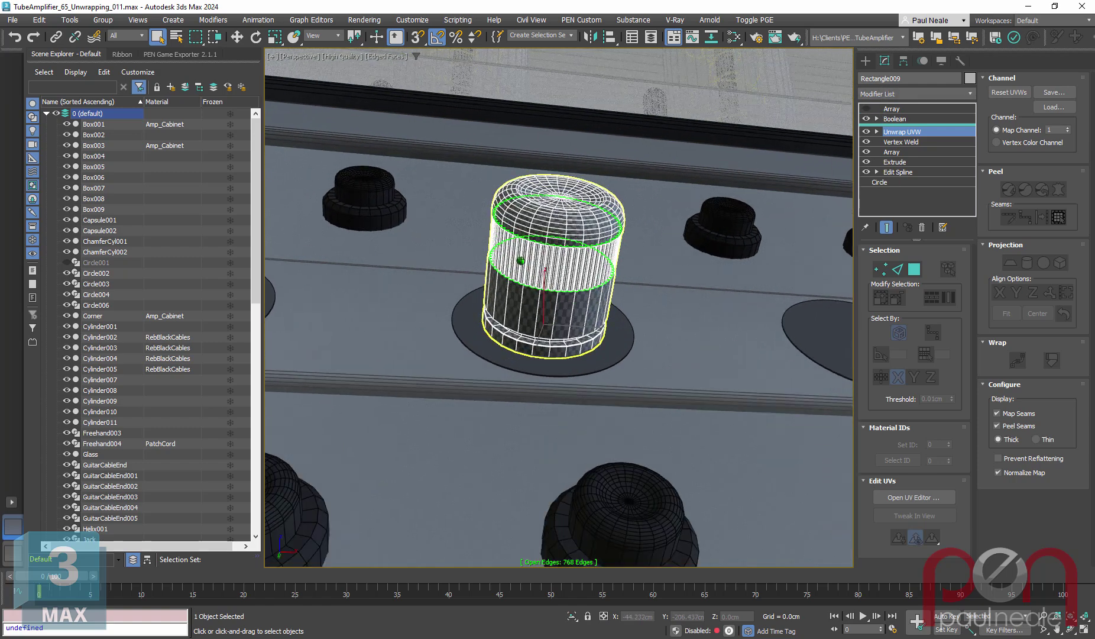
pyautogui.keyDown('alt'); pyautogui.moveTo(520, 261); pyautogui.dragTo(547, 259, button='middle'); pyautogui.keyUp('alt')
pyautogui.click(905, 122)
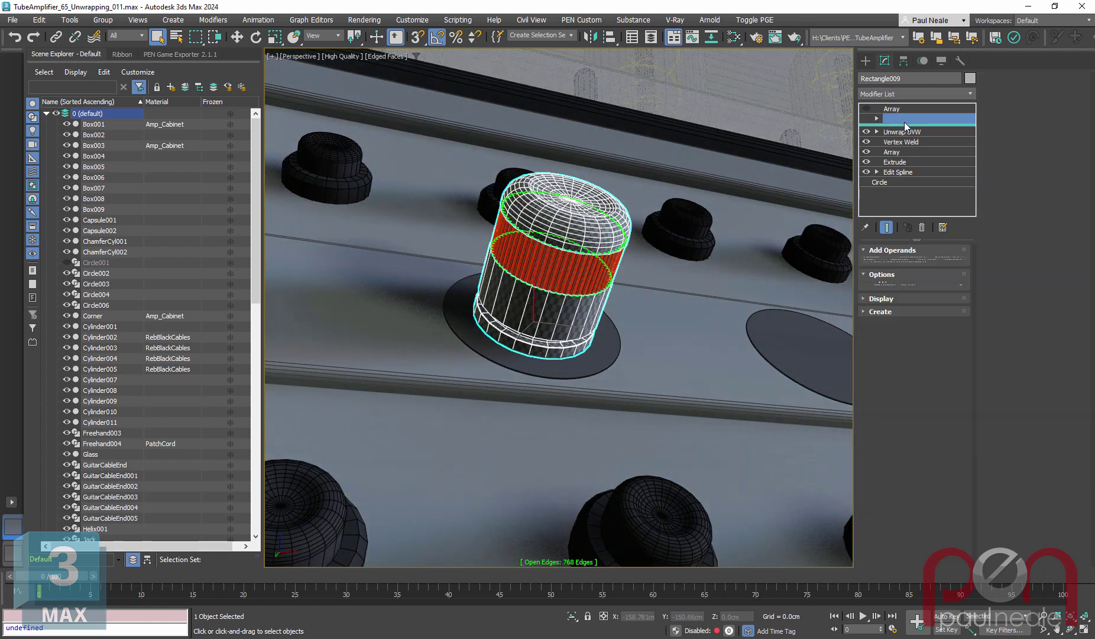
pyautogui.click(904, 353)
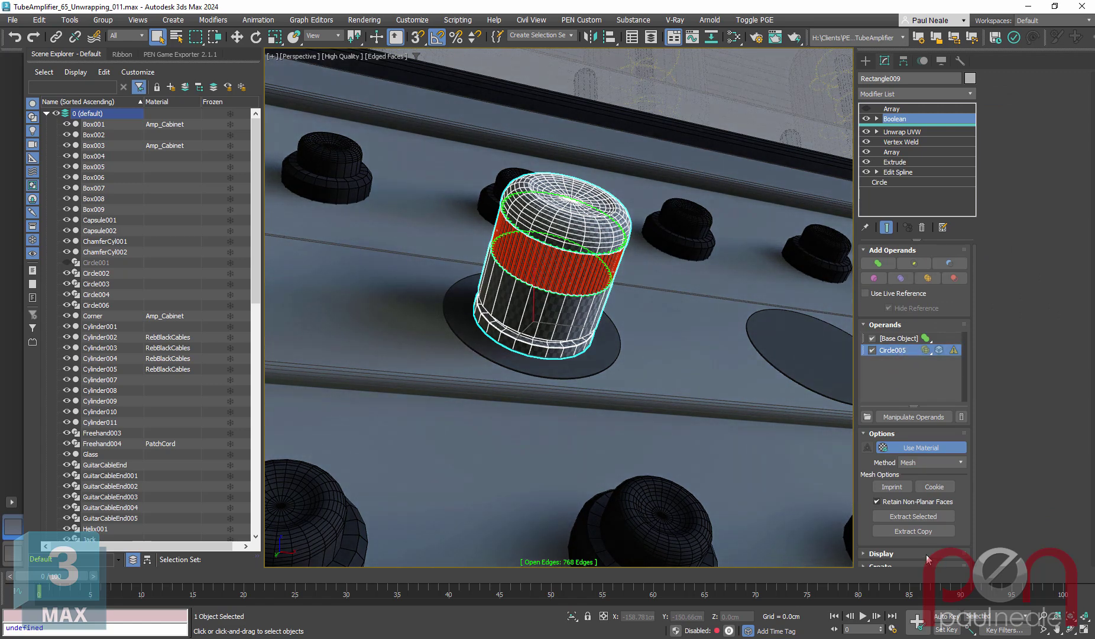
pyautogui.click(916, 516)
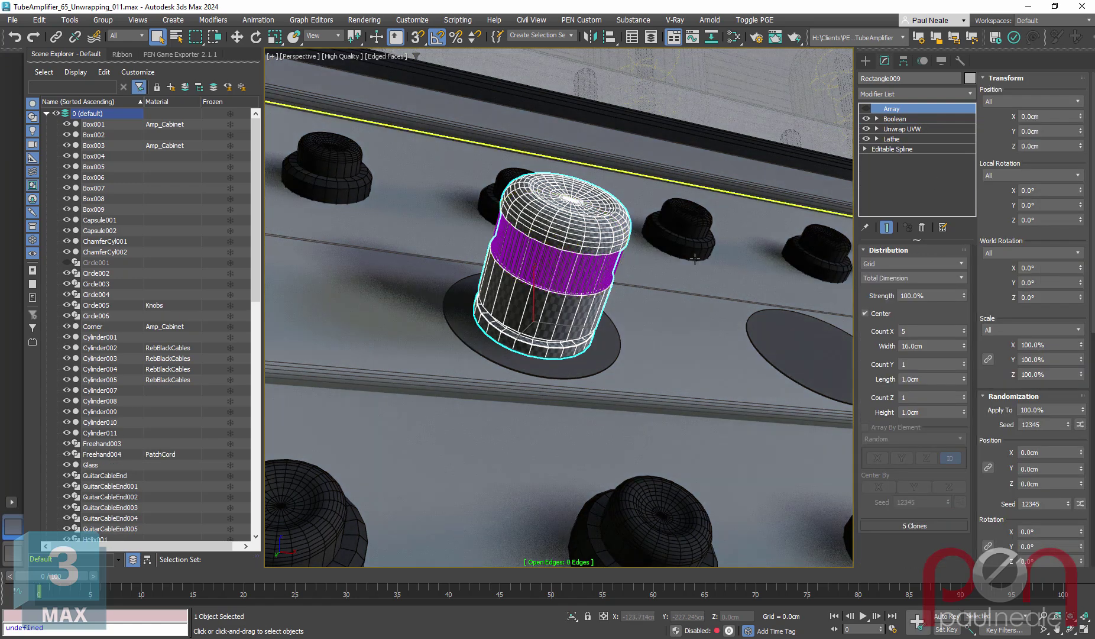
# - Select the extracted grip ring Circle005 and save its Unwrap UVW mapping to the export folder
pyautogui.click(563, 265)
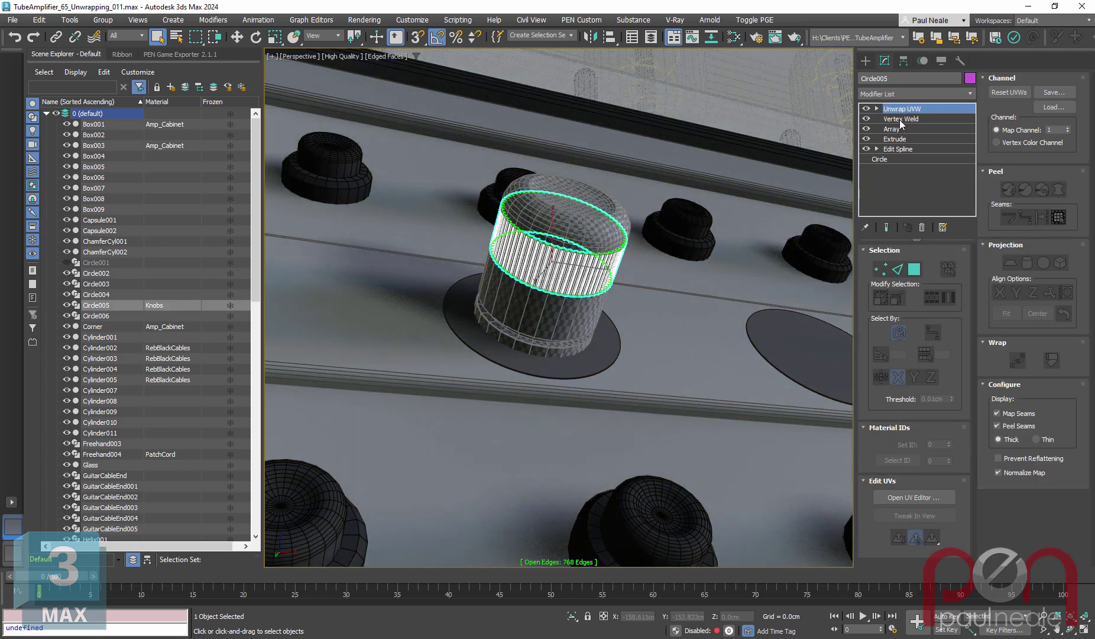
pyautogui.click(1053, 94)
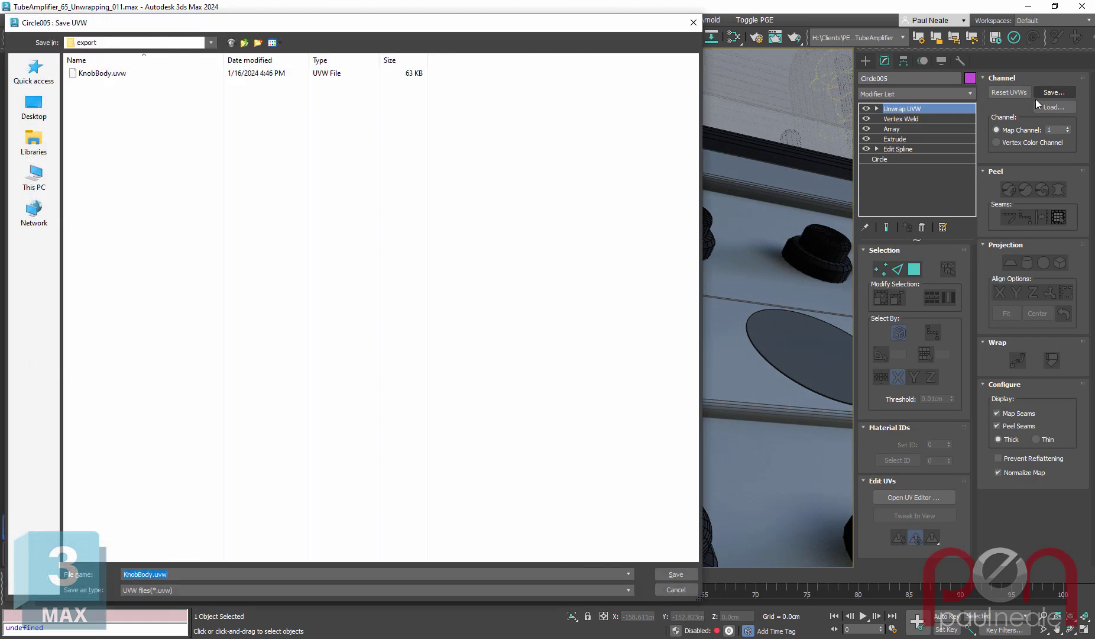
pyautogui.press('Return')
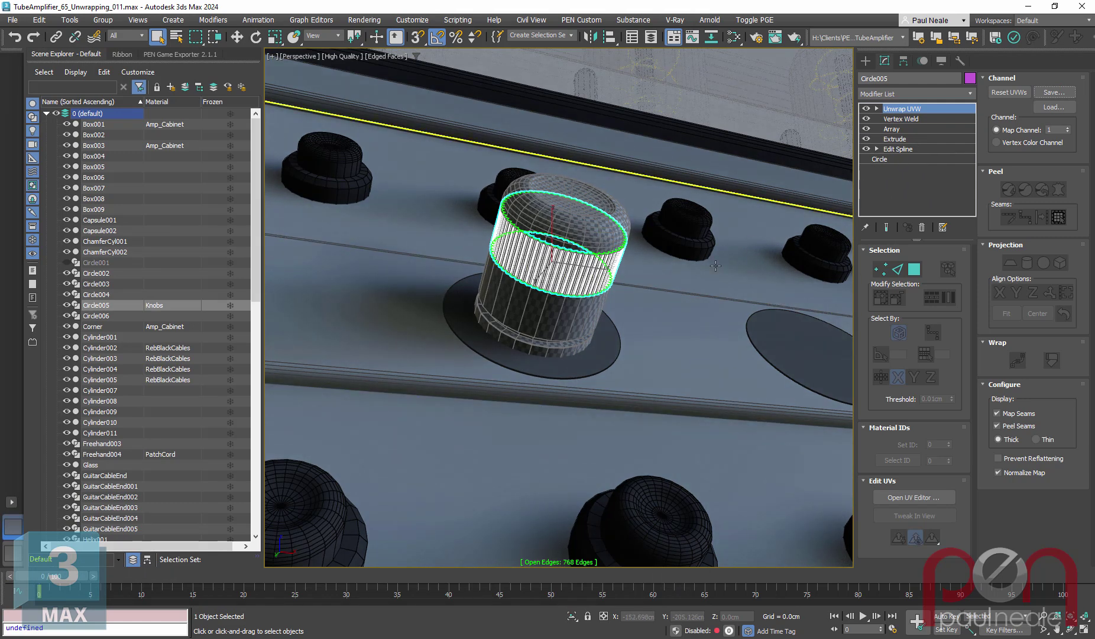
# - Select the knob body Rectangle009, add the grip ring Circle005 back as an operand of its Boolean and turn its Array on
pyautogui.moveTo(692, 288); pyautogui.dragTo(638, 274, button='middle')
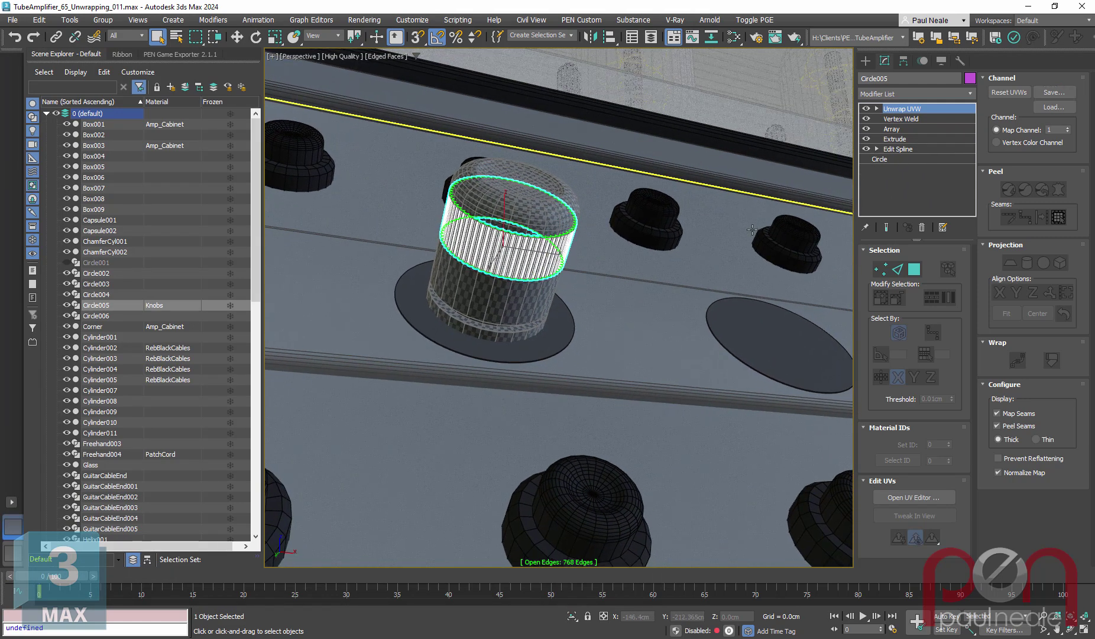
pyautogui.click(548, 219)
pyautogui.click(902, 120)
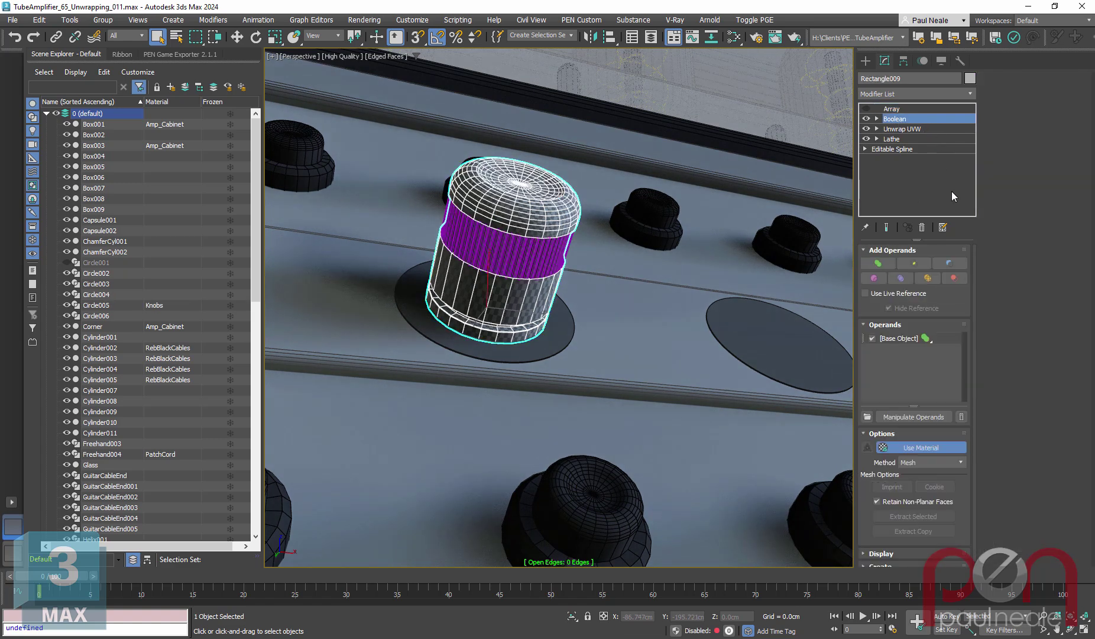
pyautogui.click(533, 258)
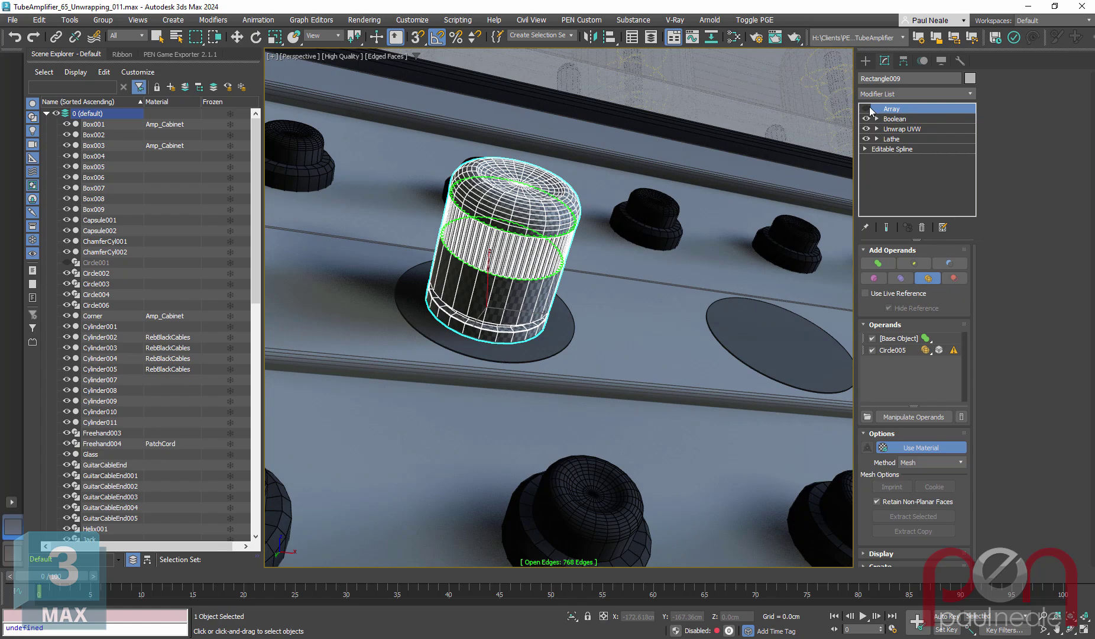
pyautogui.click(870, 109)
# - Select the second knob set, group Knob_G_002, and ungroup it
pyautogui.scroll(-7, 591, 251)
pyautogui.keyDown('alt'); pyautogui.moveTo(657, 265); pyautogui.dragTo(580, 256, button='middle'); pyautogui.keyUp('alt')
pyautogui.scroll(10, 580, 255)
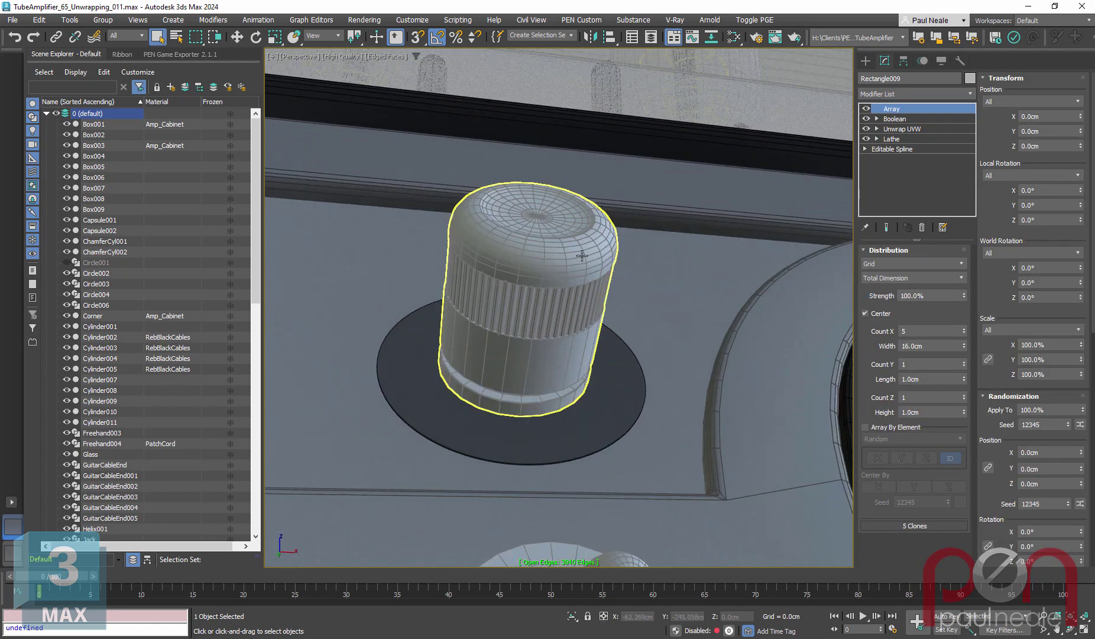
pyautogui.click(582, 256)
pyautogui.scroll(-5, 599, 259)
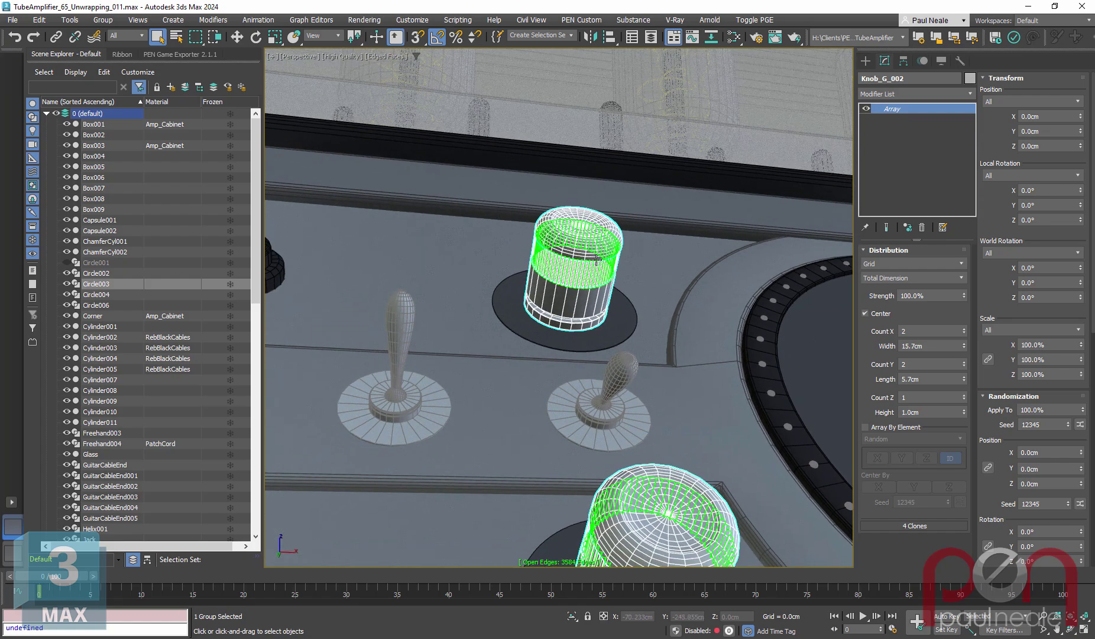
pyautogui.keyDown('alt'); pyautogui.moveTo(599, 259); pyautogui.dragTo(494, 205, button='middle'); pyautogui.keyUp('alt')
pyautogui.scroll(-5, 520, 245)
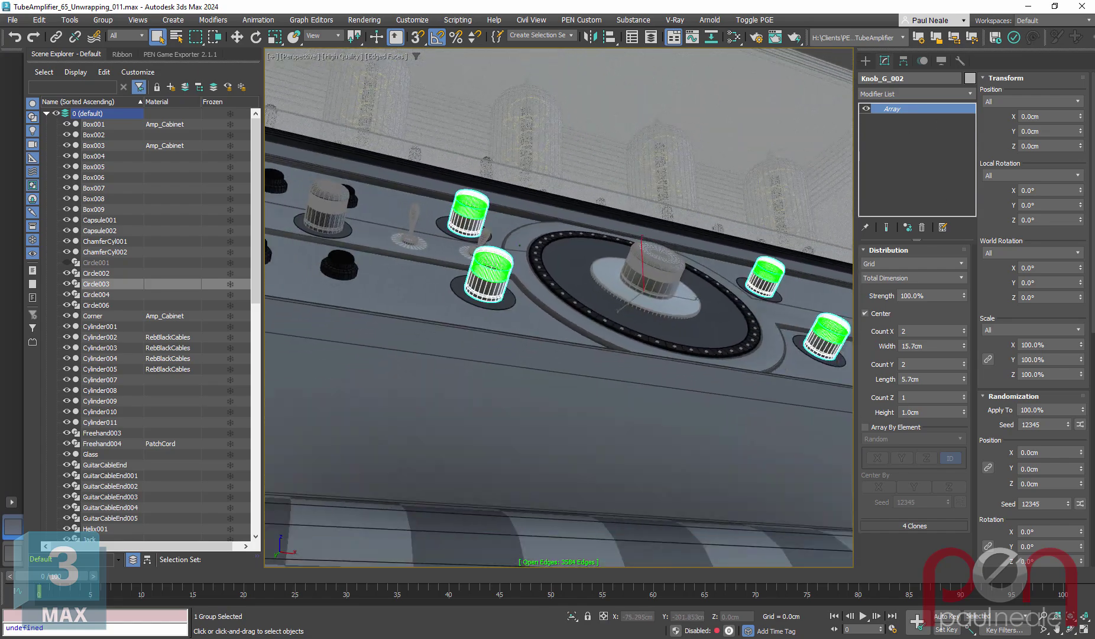
pyautogui.scroll(6, 519, 245)
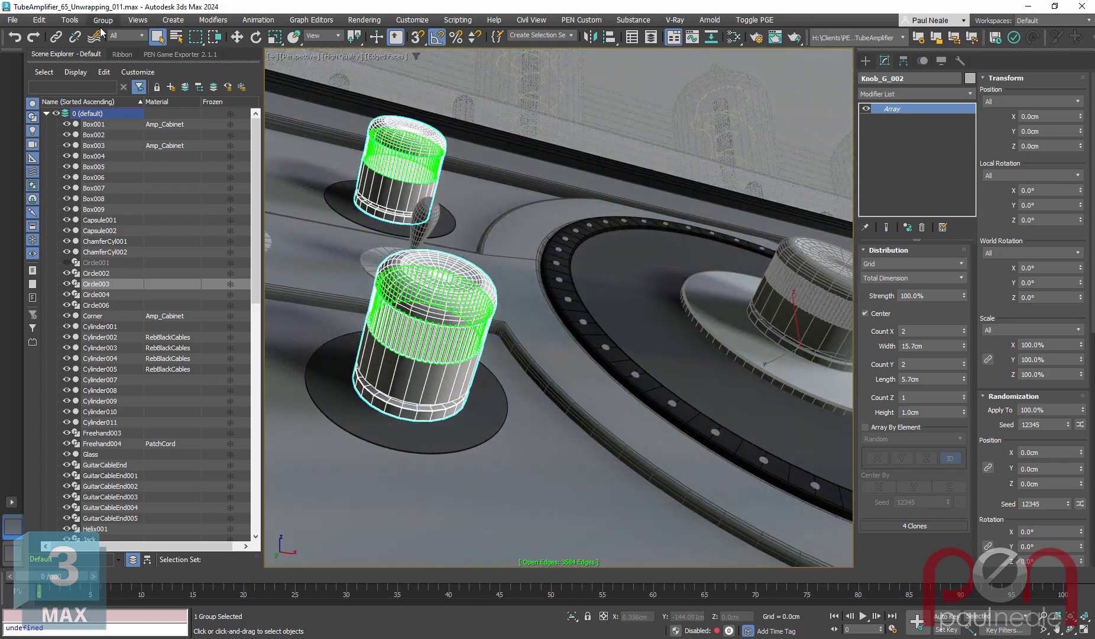
pyautogui.click(101, 22)
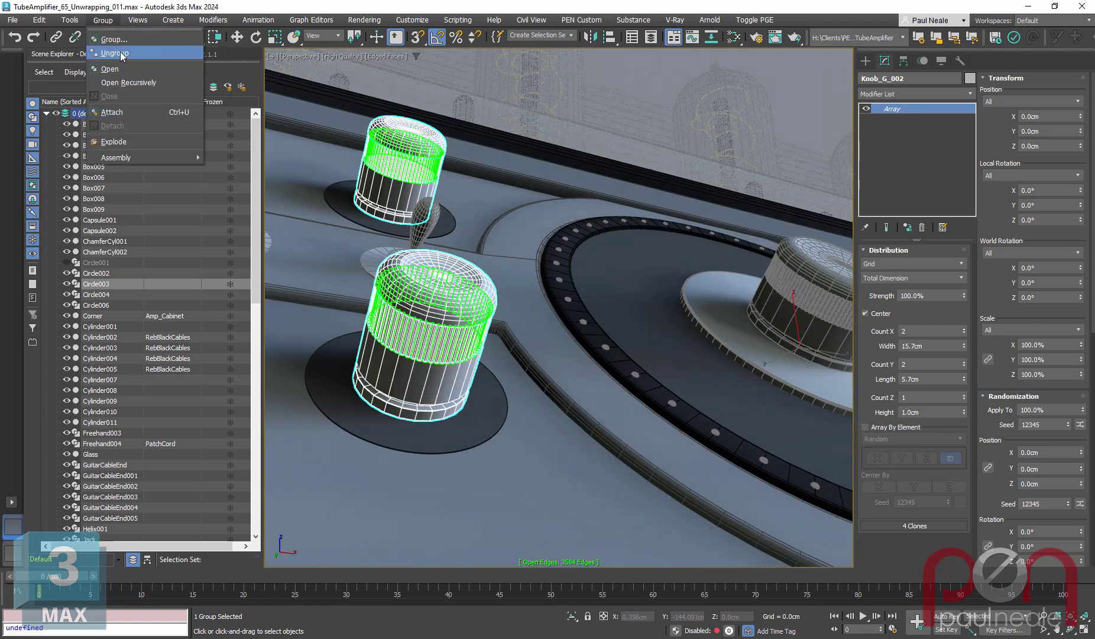
pyautogui.click(122, 56)
pyautogui.moveTo(513, 259); pyautogui.dragTo(547, 261, button='middle')
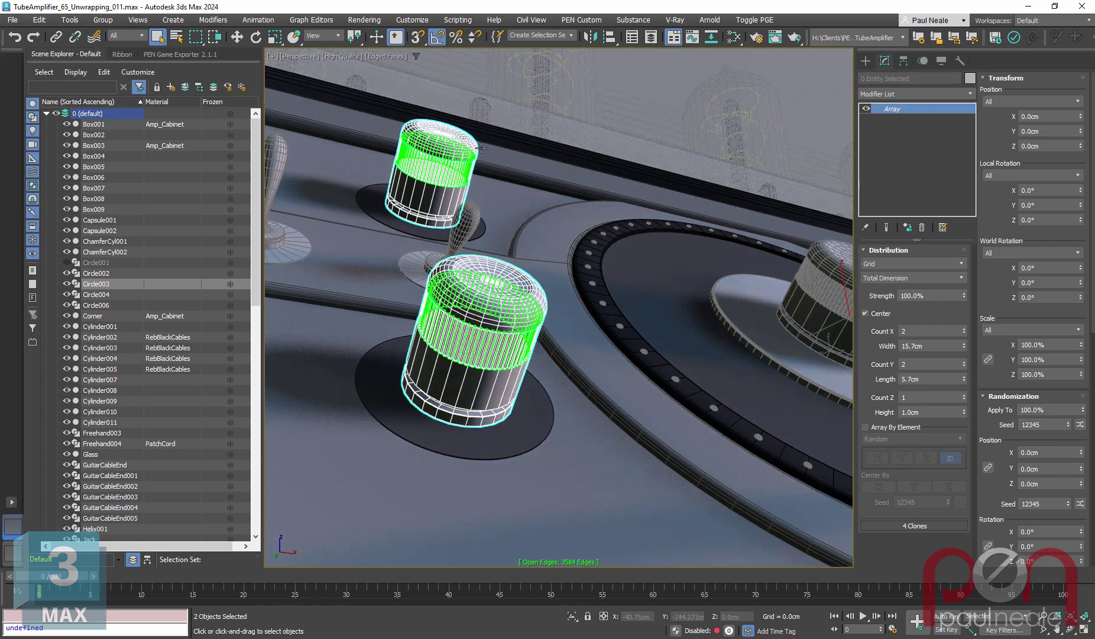
# - Select the knob body Rectangle008 and add an Unwrap UVW modifier between its Lathe and Array
pyautogui.click(468, 155)
pyautogui.scroll(5, 466, 139)
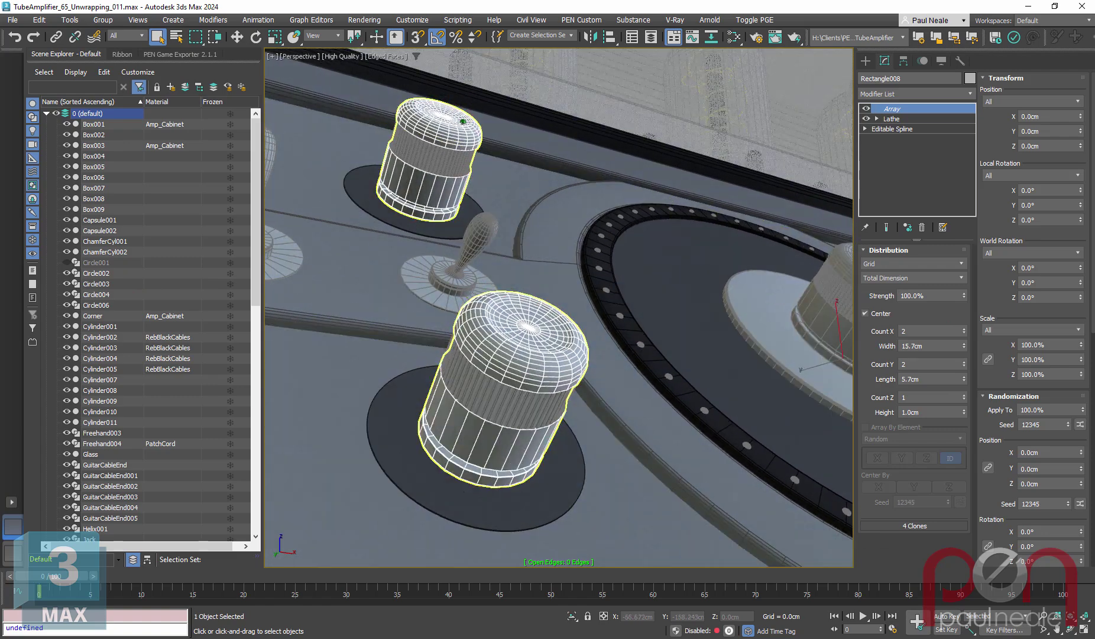
pyautogui.scroll(-4, 509, 180)
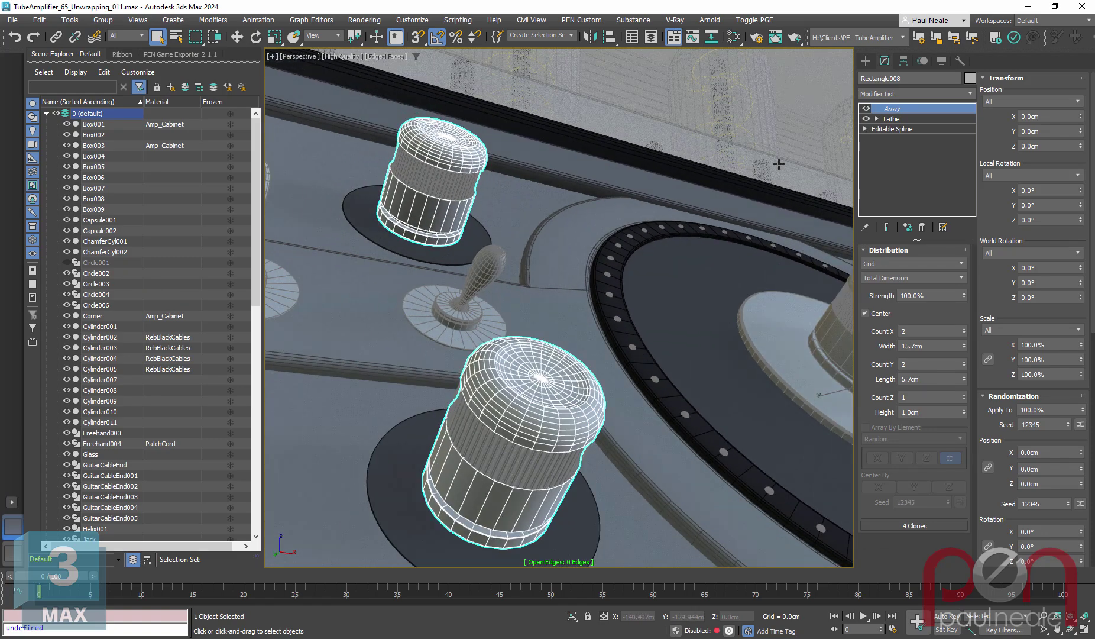
pyautogui.keyDown('alt'); pyautogui.moveTo(579, 210); pyautogui.dragTo(575, 181, button='middle'); pyautogui.keyUp('alt')
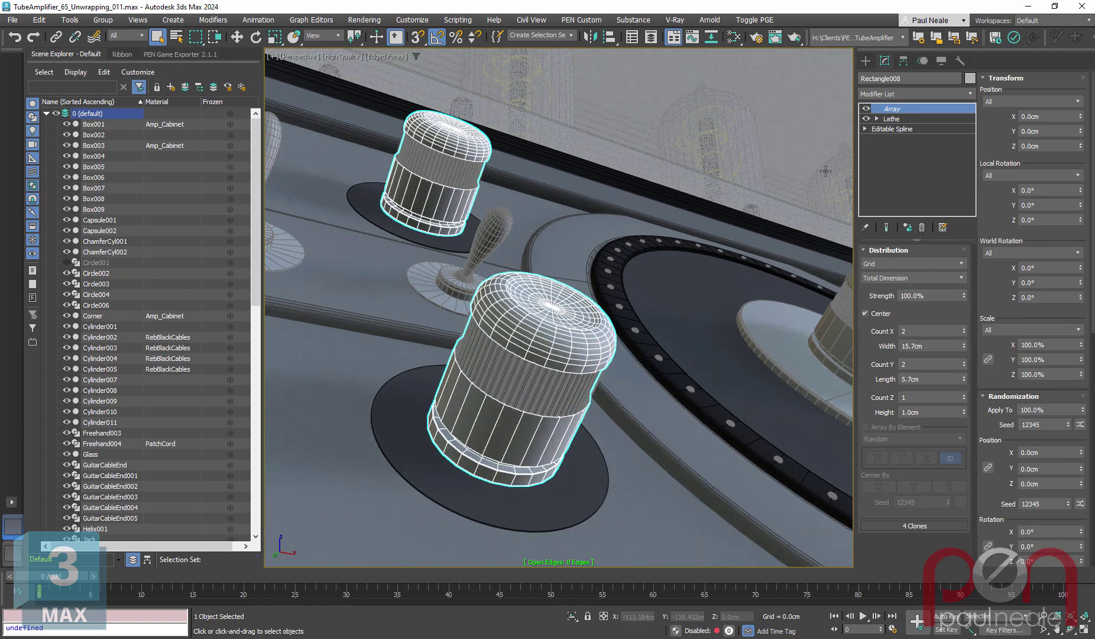
pyautogui.click(896, 119)
pyautogui.moveTo(638, 230); pyautogui.dragTo(654, 226, button='middle')
pyautogui.press('x')
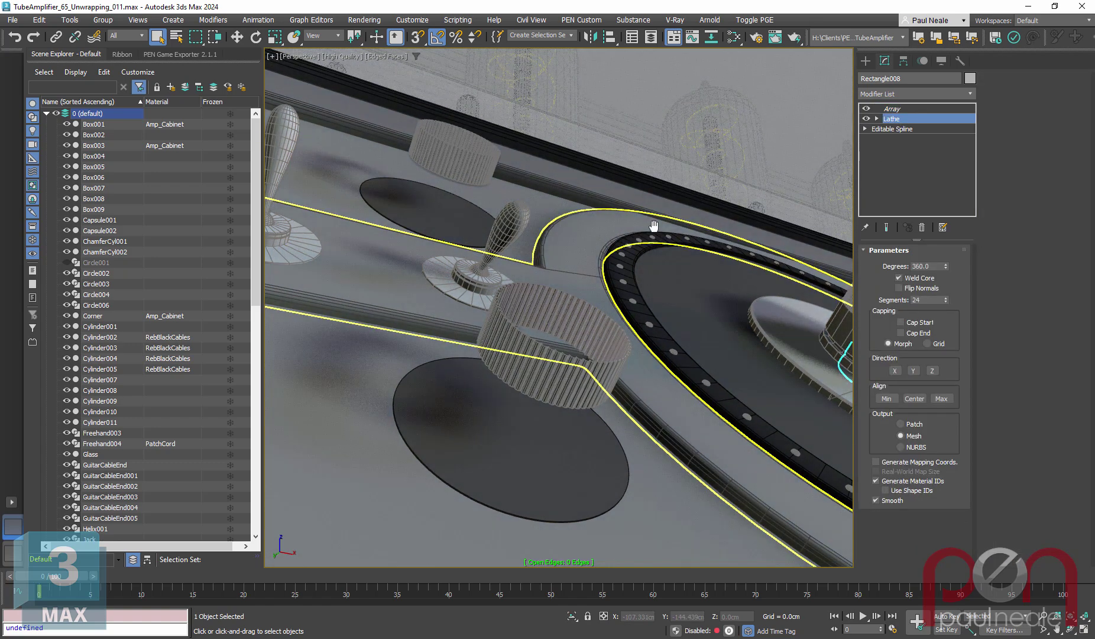
pyautogui.write('unwrap')
# - Load KnobBody.uvw into Rectangle008's Unwrap UVW, leave sub-object mode and end isolation
pyautogui.click(1053, 107)
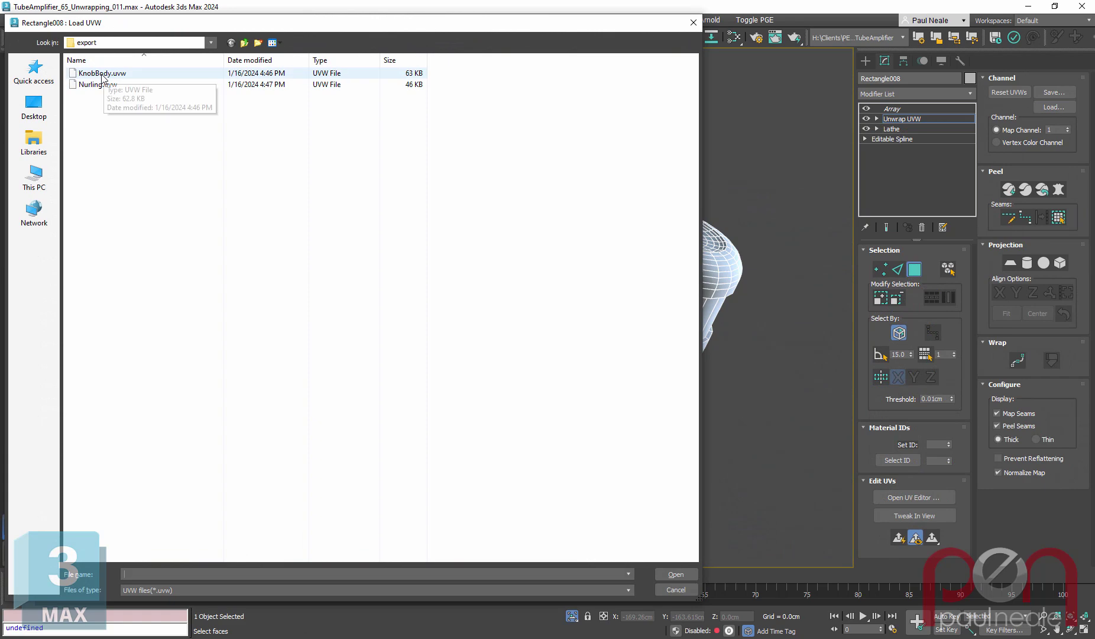
pyautogui.doubleClick(98, 75)
pyautogui.moveTo(717, 273)
pyautogui.keyDown('alt'); pyautogui.mouseDown(button='middle')
pyautogui.moveTo(733, 281)
pyautogui.moveTo(736, 264)
pyautogui.moveTo(728, 279)
pyautogui.mouseUp(button='middle'); pyautogui.keyUp('alt')
pyautogui.click(921, 270)
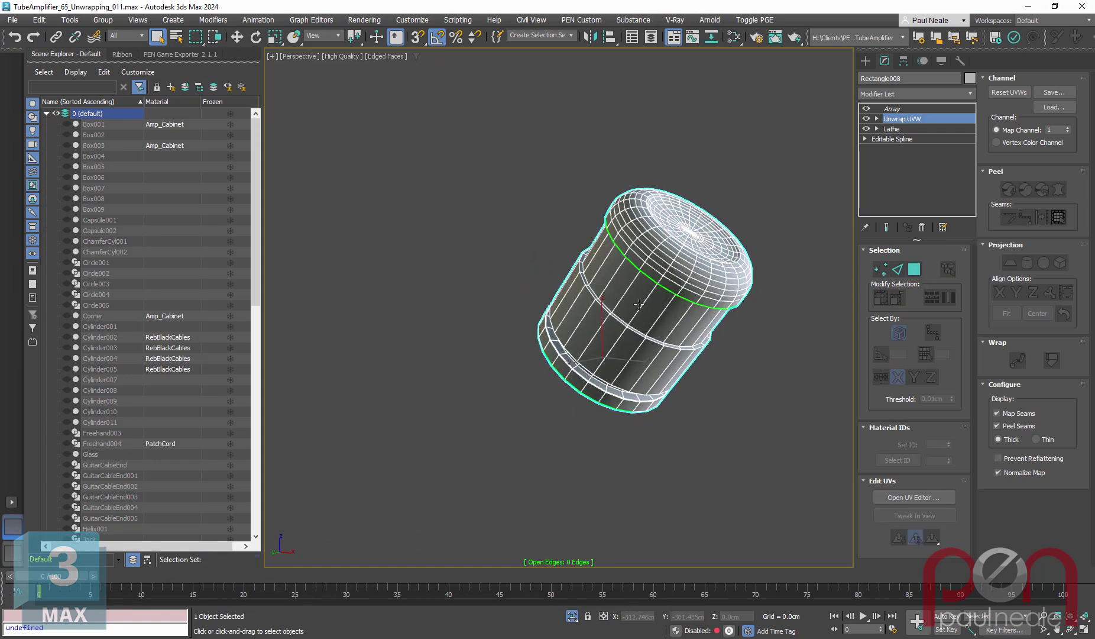
pyautogui.hotkey('alt', 'q')
# - Select the grip ring Circle003, delete its uppermost grid Array and make the remaining radial Array current
pyautogui.scroll(-10, 611, 266)
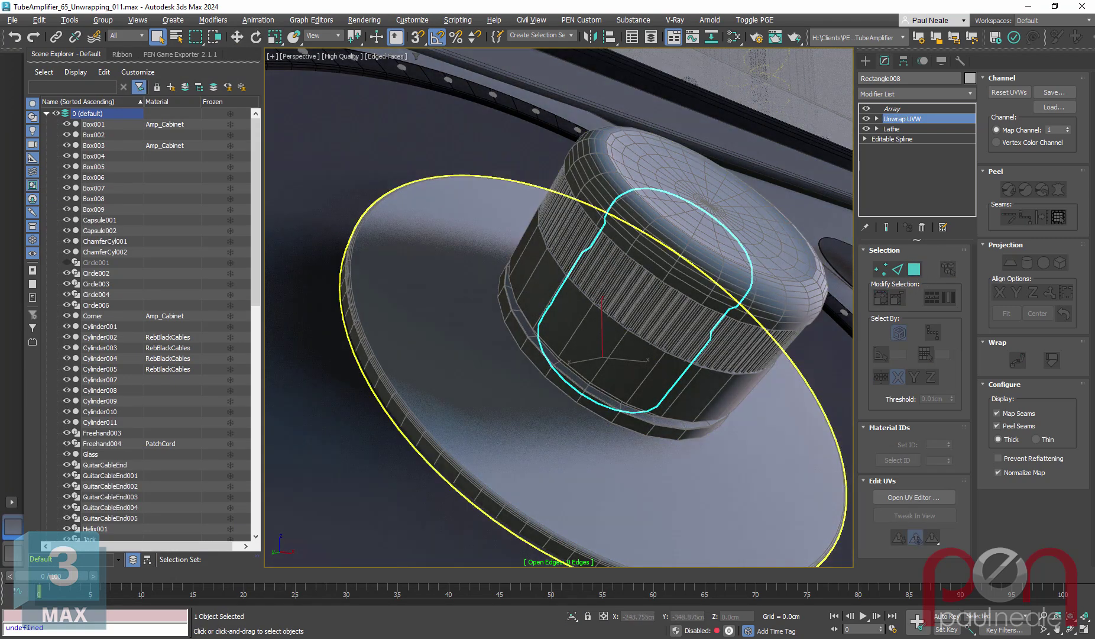
pyautogui.rightClick(899, 110)
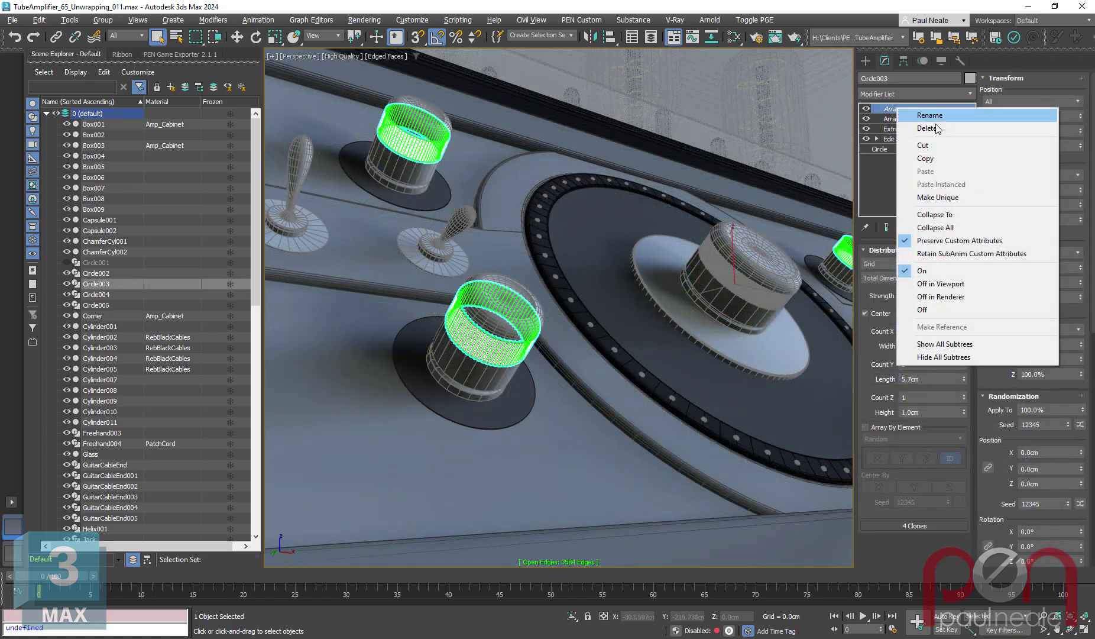
pyautogui.click(933, 128)
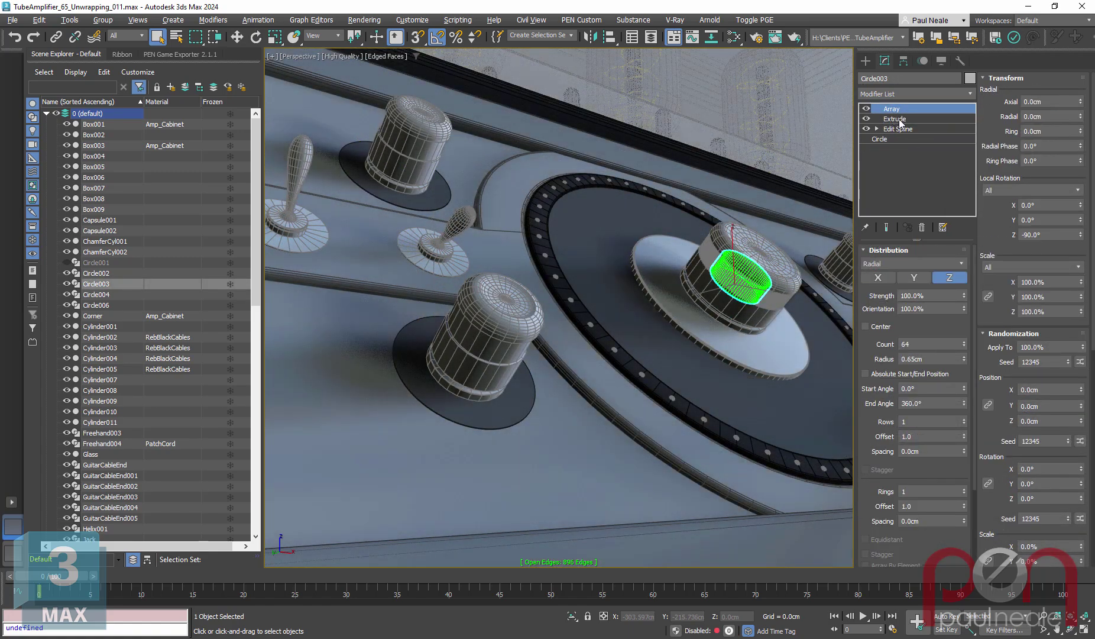
pyautogui.moveTo(649, 275)
pyautogui.keyDown('alt'); pyautogui.mouseDown(button='middle')
pyautogui.moveTo(636, 289)
pyautogui.moveTo(657, 278)
pyautogui.moveTo(653, 237)
pyautogui.mouseUp(button='middle'); pyautogui.keyUp('alt')
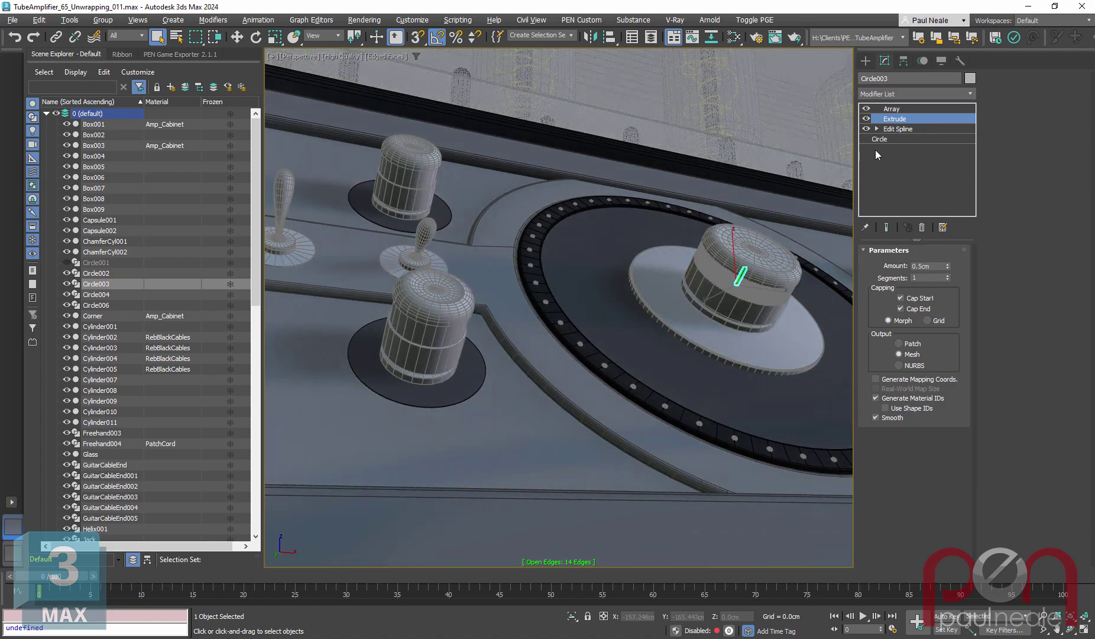
pyautogui.click(900, 110)
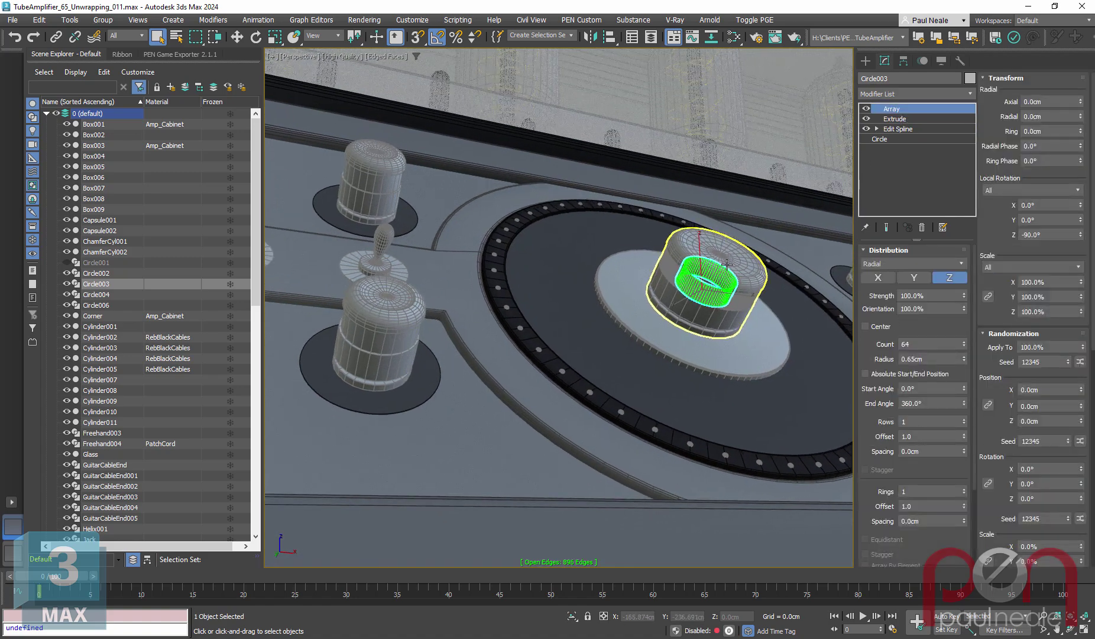
# - Isolate the grip ring Circle003 and add a Vertex Weld above its radial Array with a threshold of 0.005
pyautogui.hotkey('alt', 'q')
pyautogui.scroll(6, 738, 287)
pyautogui.scroll(-2, 737, 286)
pyautogui.keyDown('alt'); pyautogui.moveTo(734, 274); pyautogui.dragTo(703, 300, button='middle'); pyautogui.keyUp('alt')
pyautogui.scroll(3, 608, 272)
pyautogui.keyDown('alt'); pyautogui.moveTo(607, 273); pyautogui.dragTo(594, 281, button='middle'); pyautogui.keyUp('alt')
pyautogui.scroll(-2, 593, 281)
pyautogui.scroll(2, 593, 281)
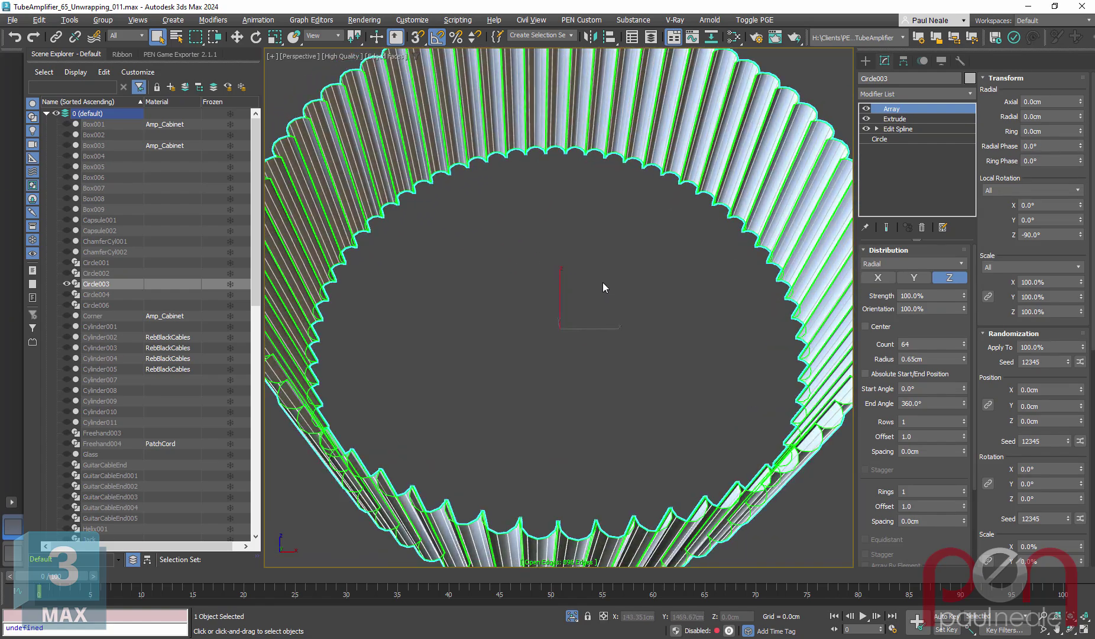
pyautogui.scroll(-3, 595, 289)
pyautogui.keyDown('alt'); pyautogui.moveTo(595, 289); pyautogui.dragTo(609, 283, button='middle'); pyautogui.keyUp('alt')
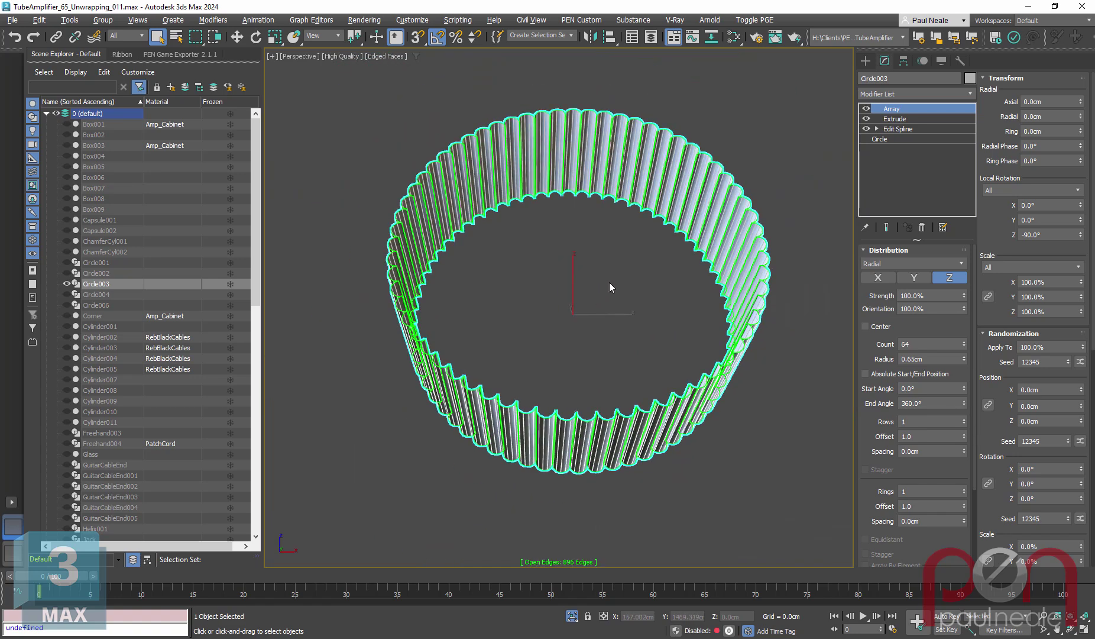
pyautogui.write('xweld')
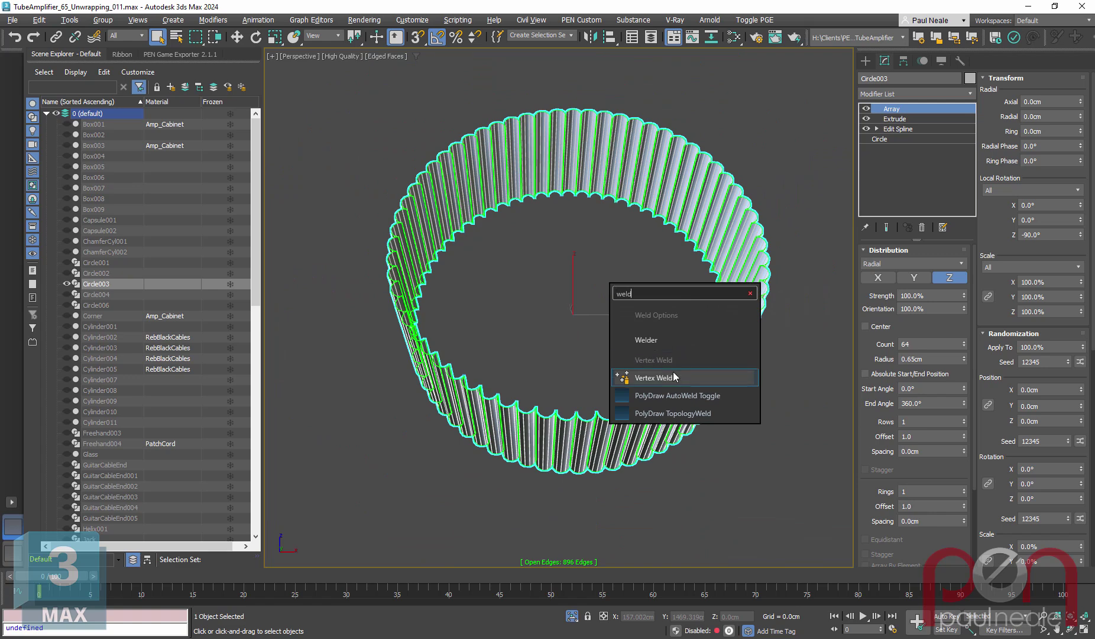
pyautogui.click(670, 378)
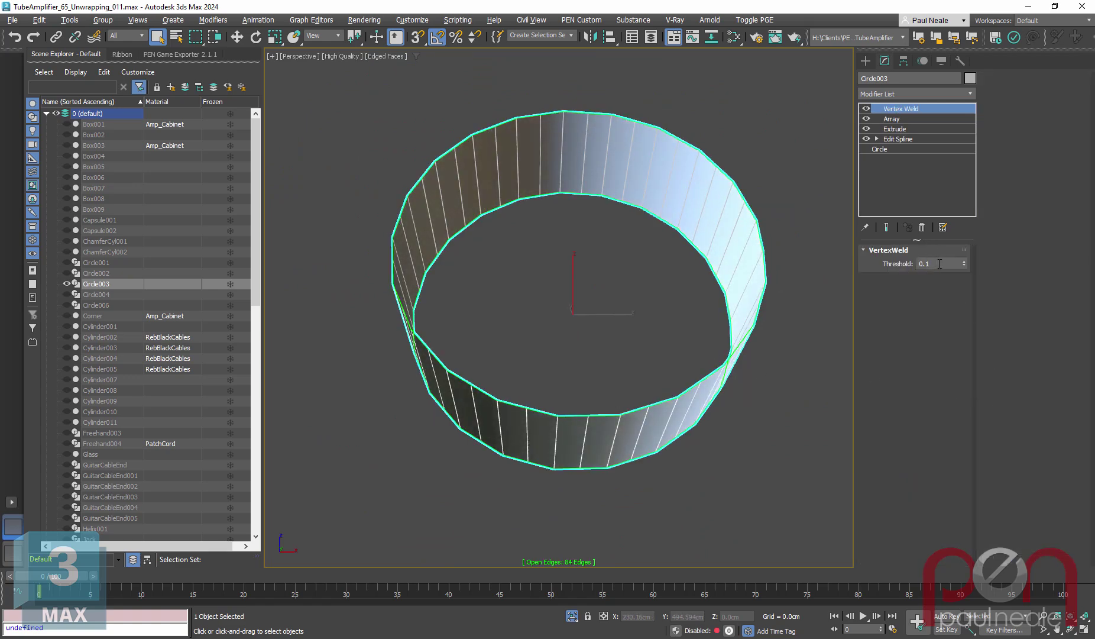
pyautogui.moveTo(941, 264); pyautogui.dragTo(881, 264)
pyautogui.write('0.005')
pyautogui.press('Return')
# - Add an Unwrap UVW modifier above Circle003's Vertex Weld and load the Nurling.uvw mapping into it
pyautogui.moveTo(742, 238); pyautogui.dragTo(752, 241, button='middle')
pyautogui.write('x')
pyautogui.write('unwrap')
pyautogui.press('Return')
pyautogui.click(1053, 106)
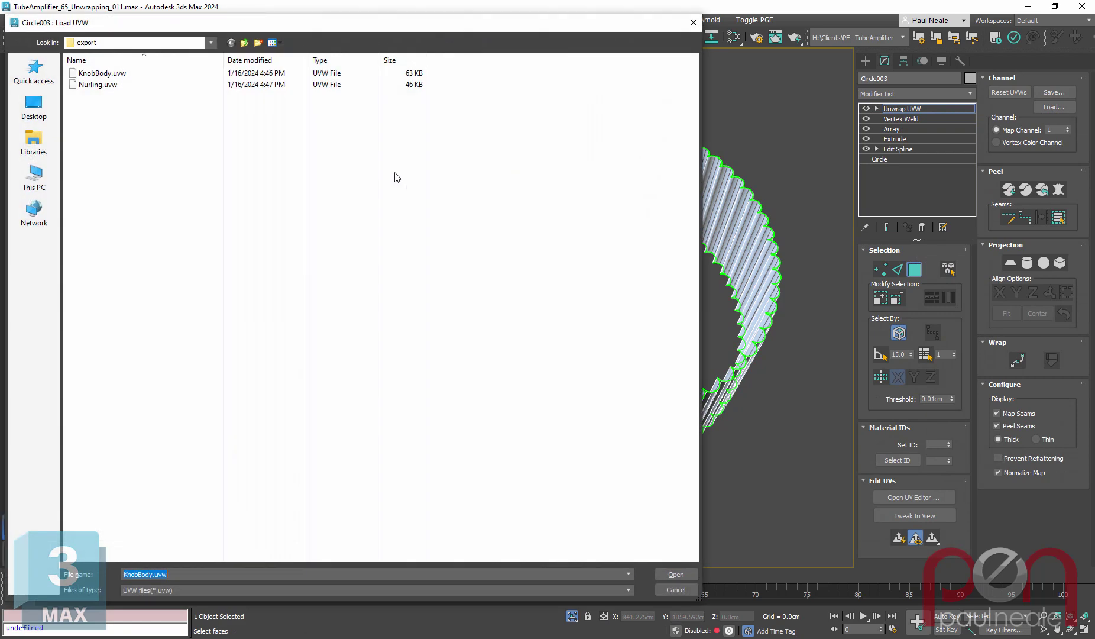
pyautogui.doubleClick(94, 85)
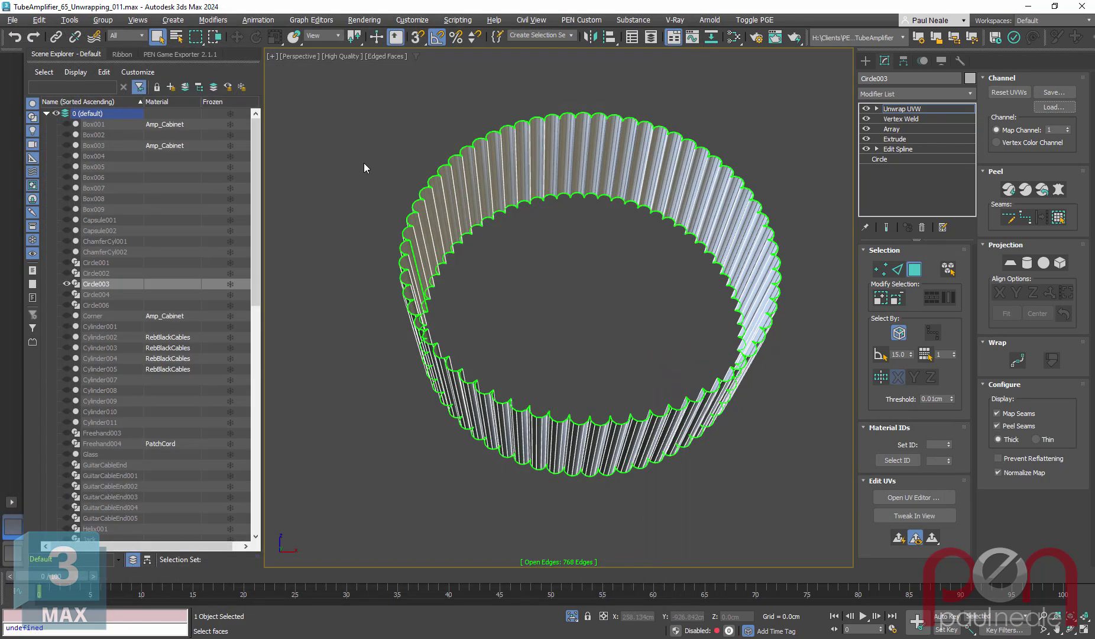
# - Check Circle003's UV layout in the UV editor, close it, leave sub-object mode and end isolation
pyautogui.keyDown('alt'); pyautogui.moveTo(628, 286); pyautogui.dragTo(637, 290, button='middle'); pyautogui.keyUp('alt')
pyautogui.click(914, 494)
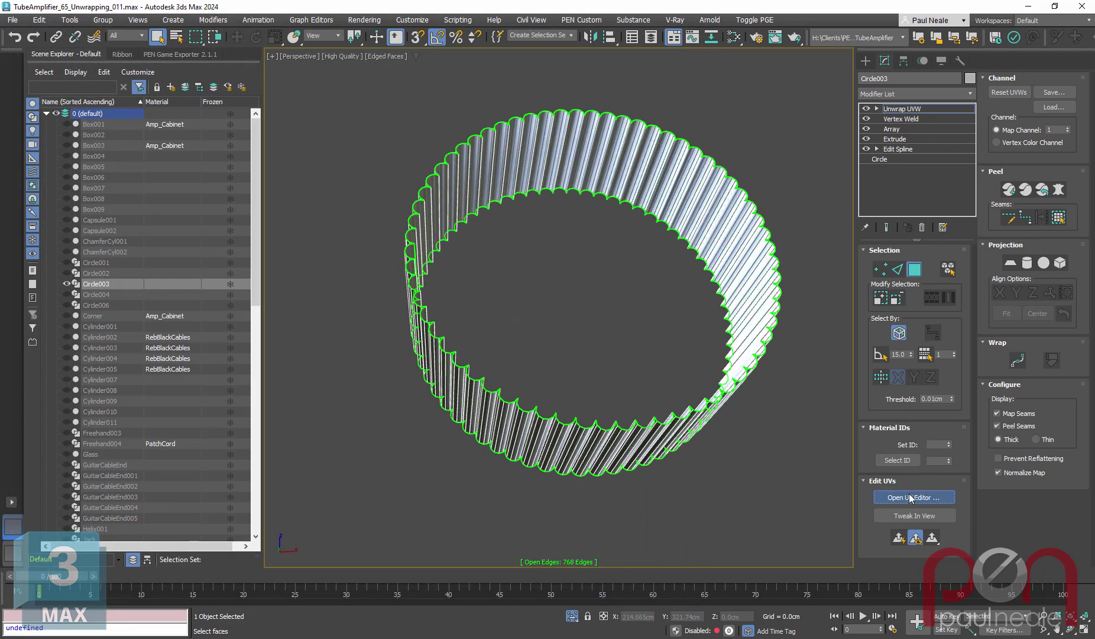
pyautogui.click(919, 496)
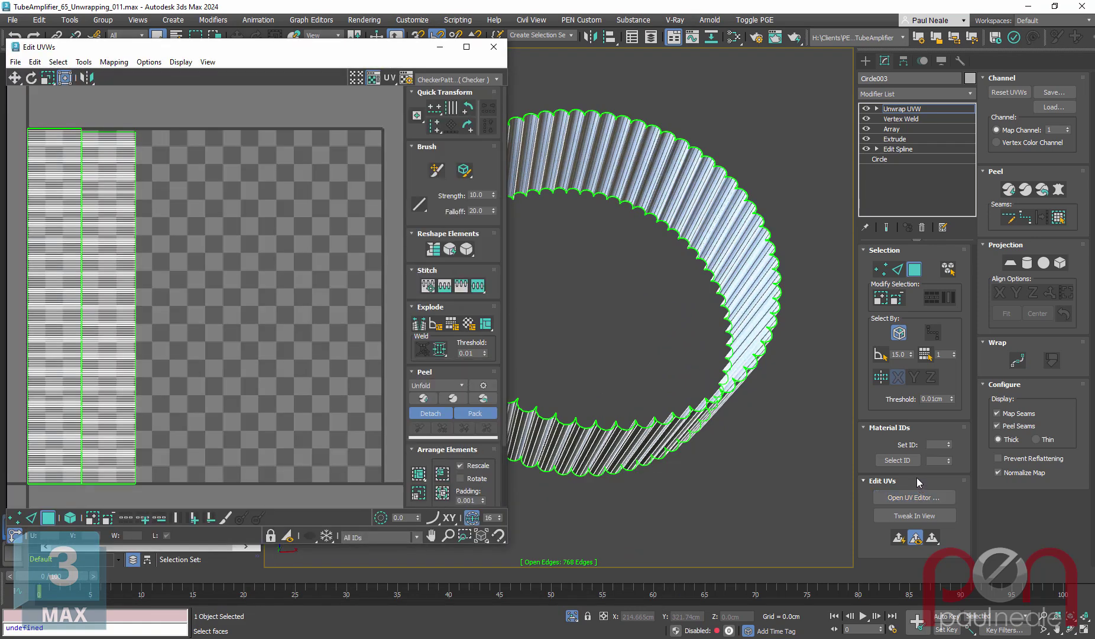
pyautogui.click(494, 47)
pyautogui.keyDown('alt'); pyautogui.moveTo(614, 252); pyautogui.dragTo(834, 180, button='middle'); pyautogui.keyUp('alt')
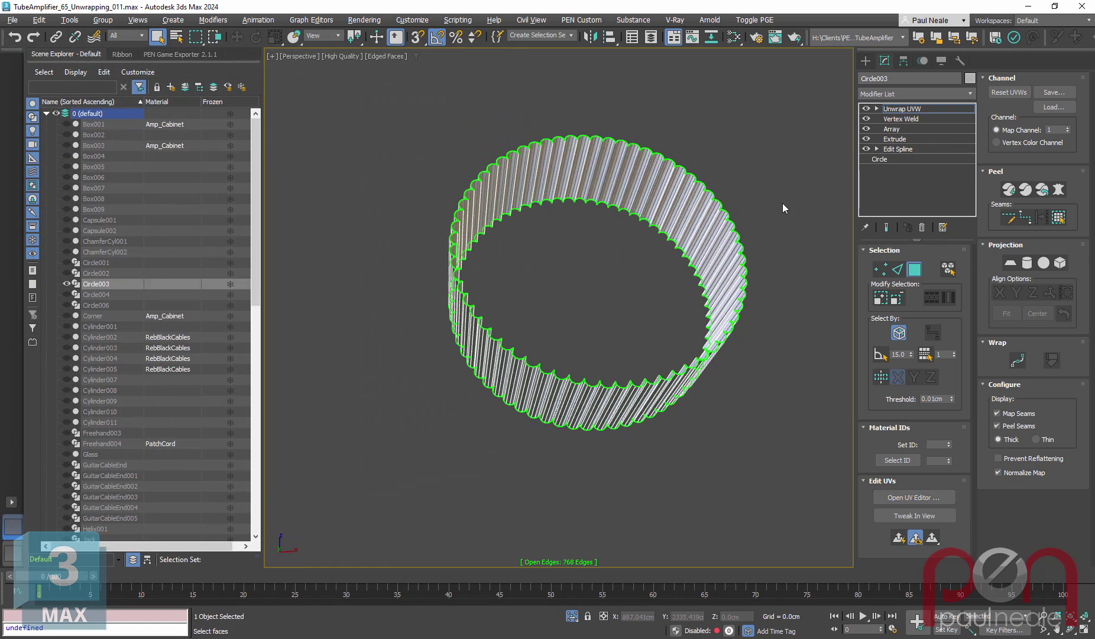
pyautogui.click(901, 270)
pyautogui.click(896, 273)
pyautogui.keyDown('alt'); pyautogui.moveTo(701, 281); pyautogui.dragTo(687, 255, button='middle'); pyautogui.keyUp('alt')
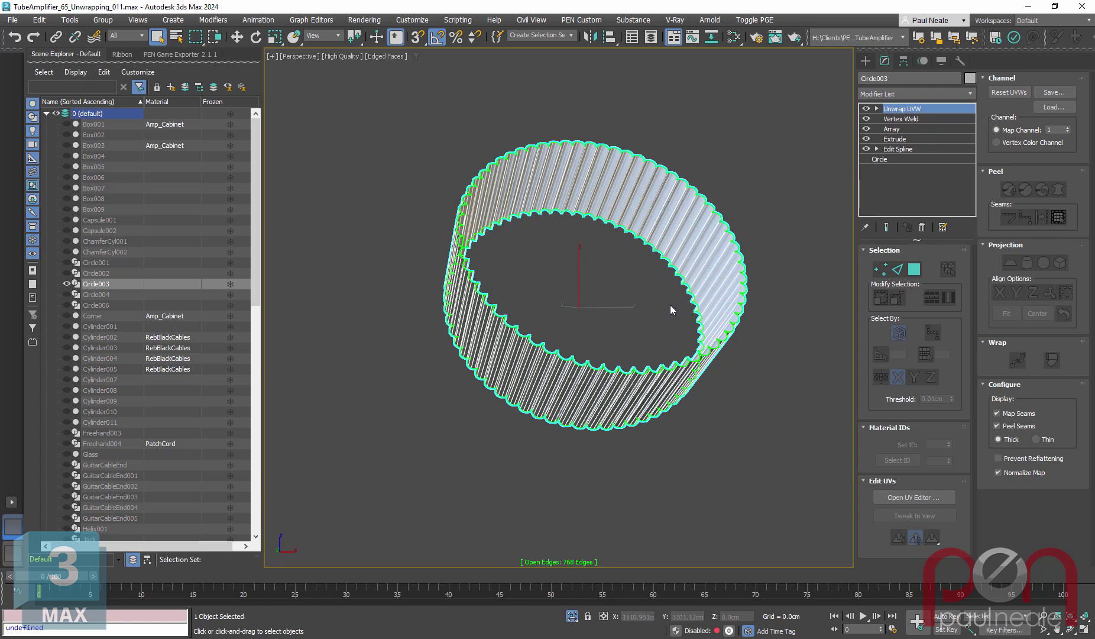
pyautogui.hotkey('alt', 'q')
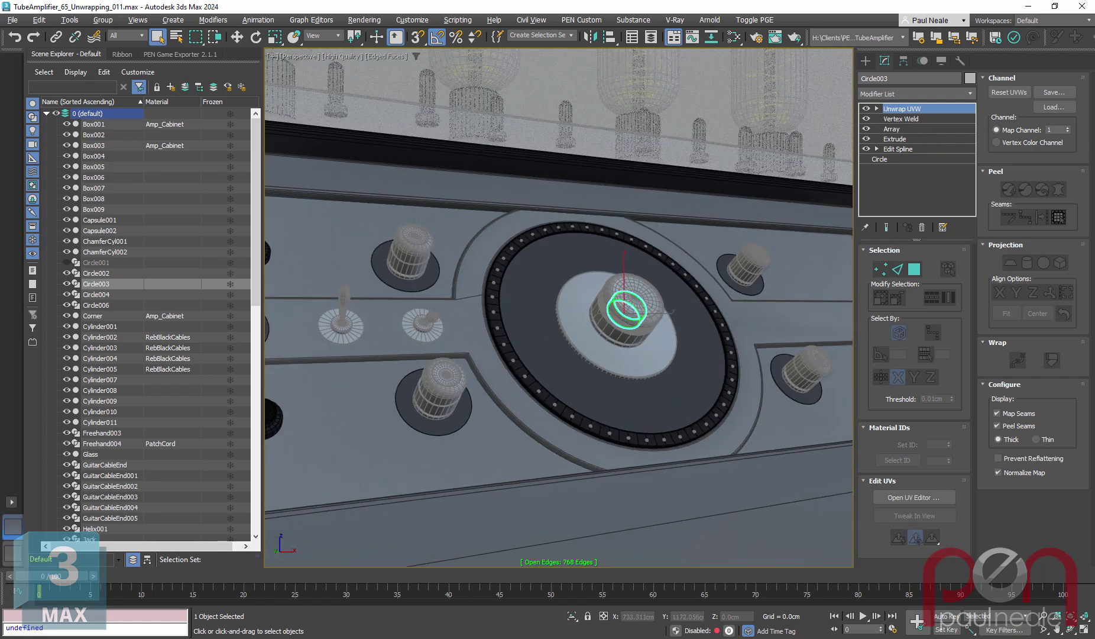
# - In wireframe display, isolate the knob body Rectangle008 together with the ring Circle003 and select only the body
pyautogui.moveTo(592, 307)
pyautogui.keyDown('alt'); pyautogui.mouseDown(button='middle')
pyautogui.moveTo(606, 321)
pyautogui.moveTo(627, 318)
pyautogui.mouseUp(button='middle'); pyautogui.keyUp('alt')
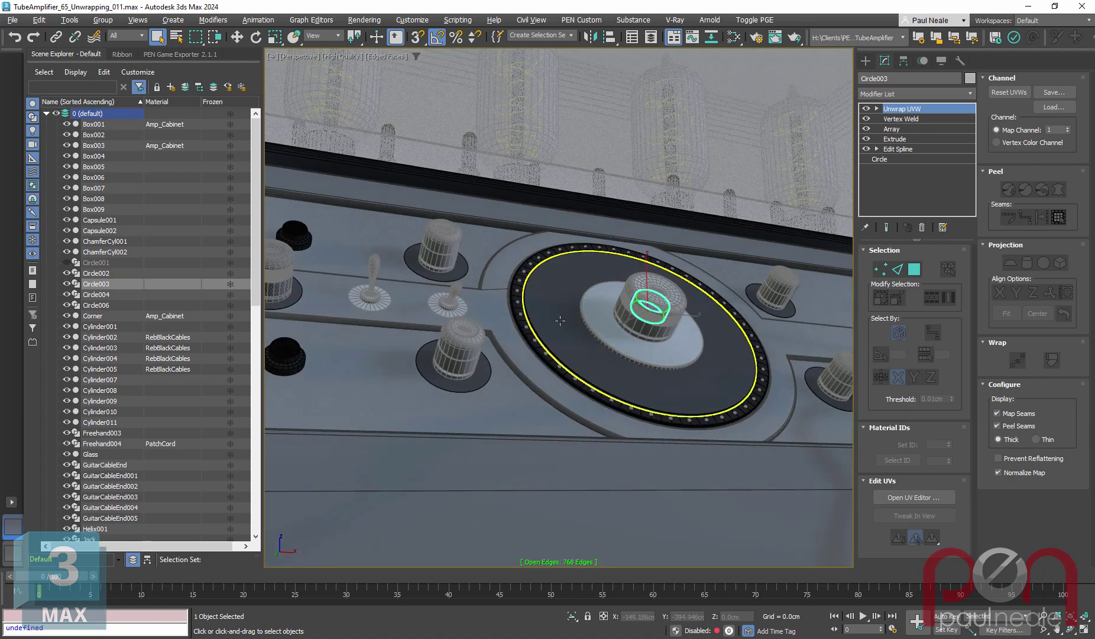
pyautogui.click(660, 329)
pyautogui.press('F3')
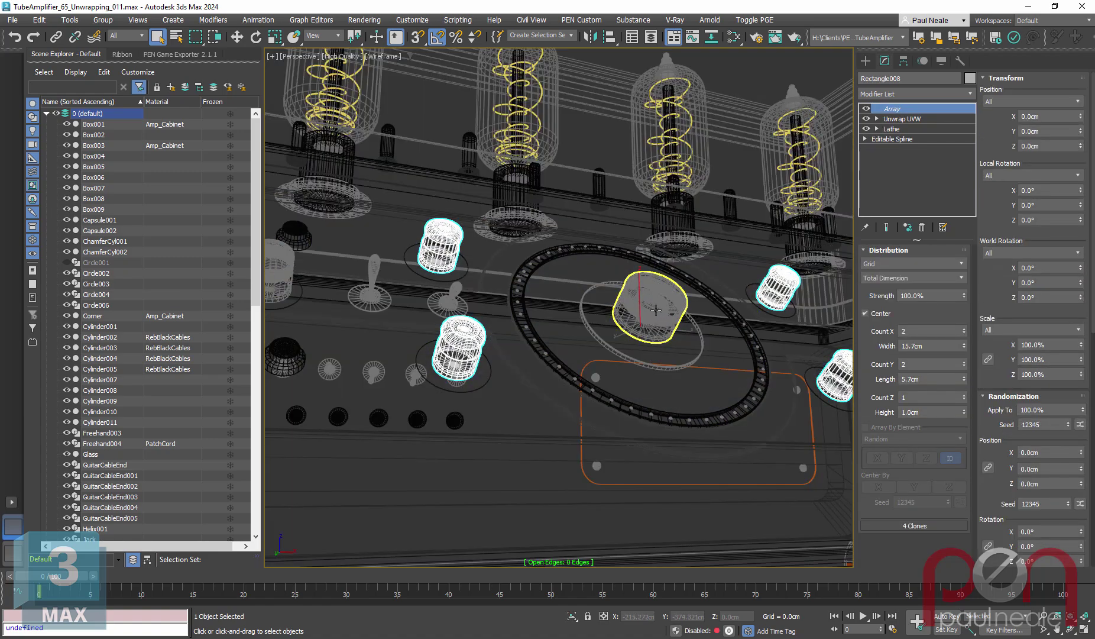
pyautogui.scroll(10, 665, 314)
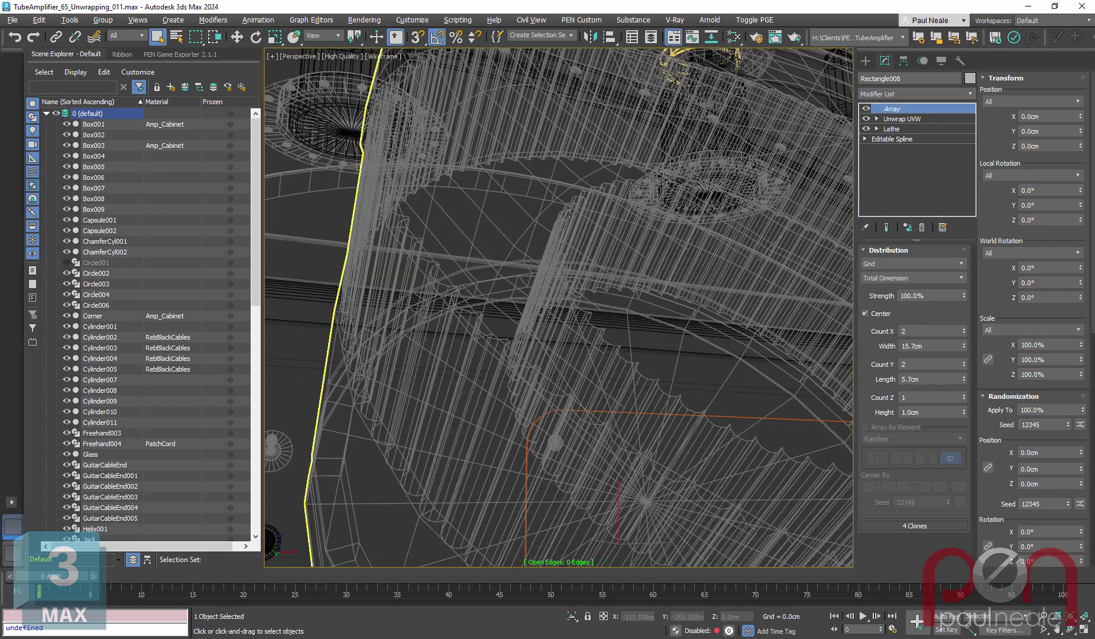
pyautogui.keyDown('ctrl'); pyautogui.click(561, 217); pyautogui.keyUp('ctrl')
pyautogui.hotkey('alt', 'q')
pyautogui.scroll(-10, 576, 229)
pyautogui.click(582, 203)
pyautogui.click(292, 161)
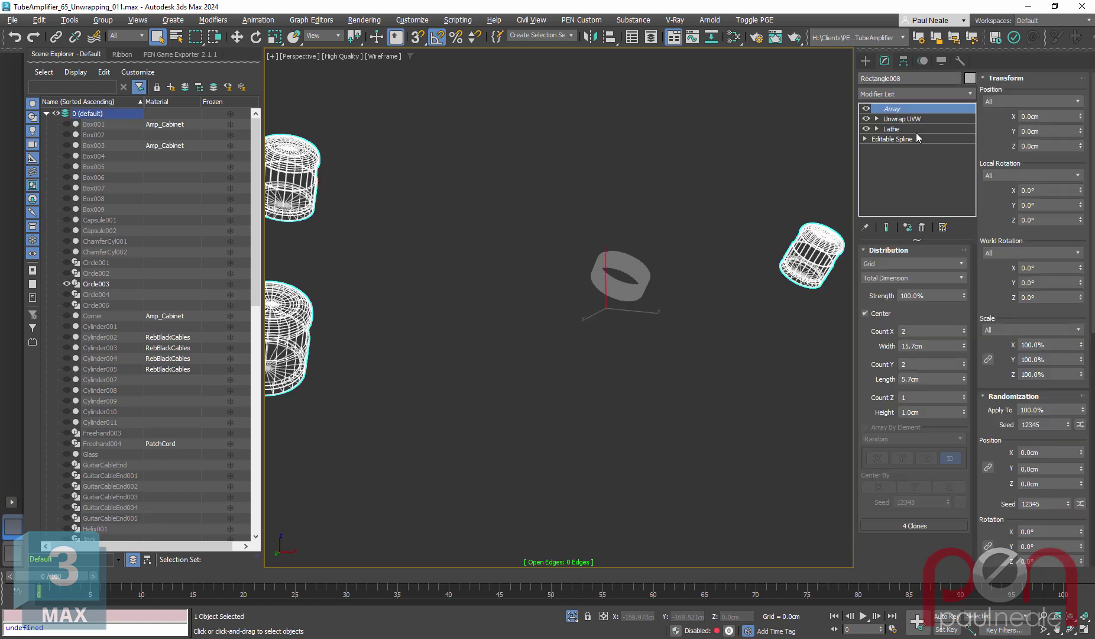
# - Turn off Rectangle008's Array, add a Boolean modifier above its Unwrap UVW, and pick the grip ring Circle003 as an operand
pyautogui.click(867, 109)
pyautogui.scroll(6, 678, 261)
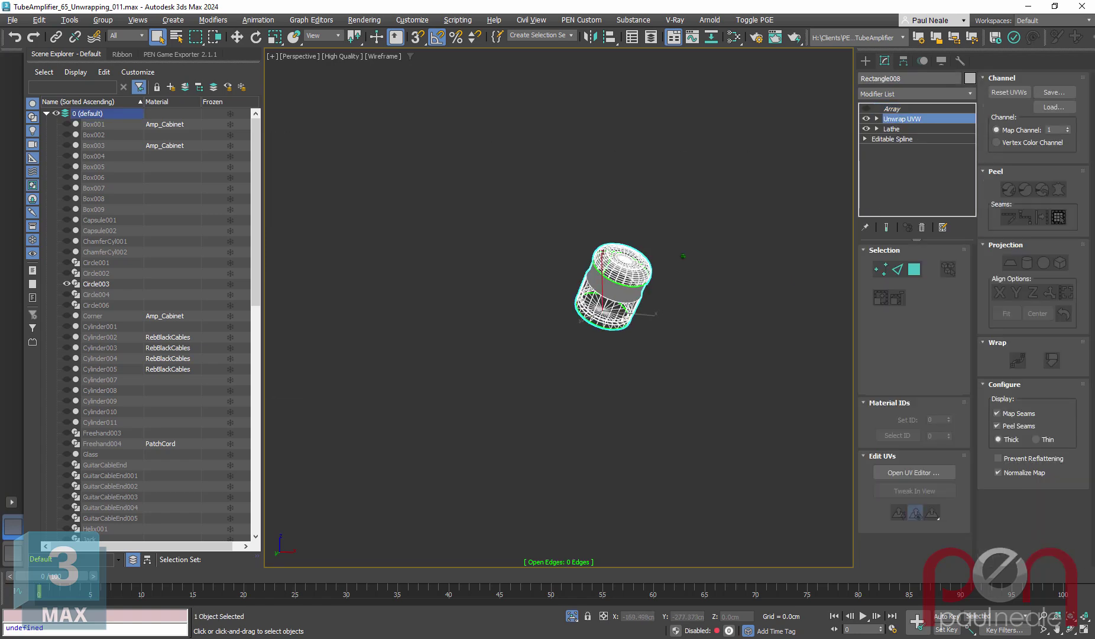
pyautogui.moveTo(507, 349); pyautogui.dragTo(560, 303, button='middle')
pyautogui.scroll(5, 542, 315)
pyautogui.write('bool')
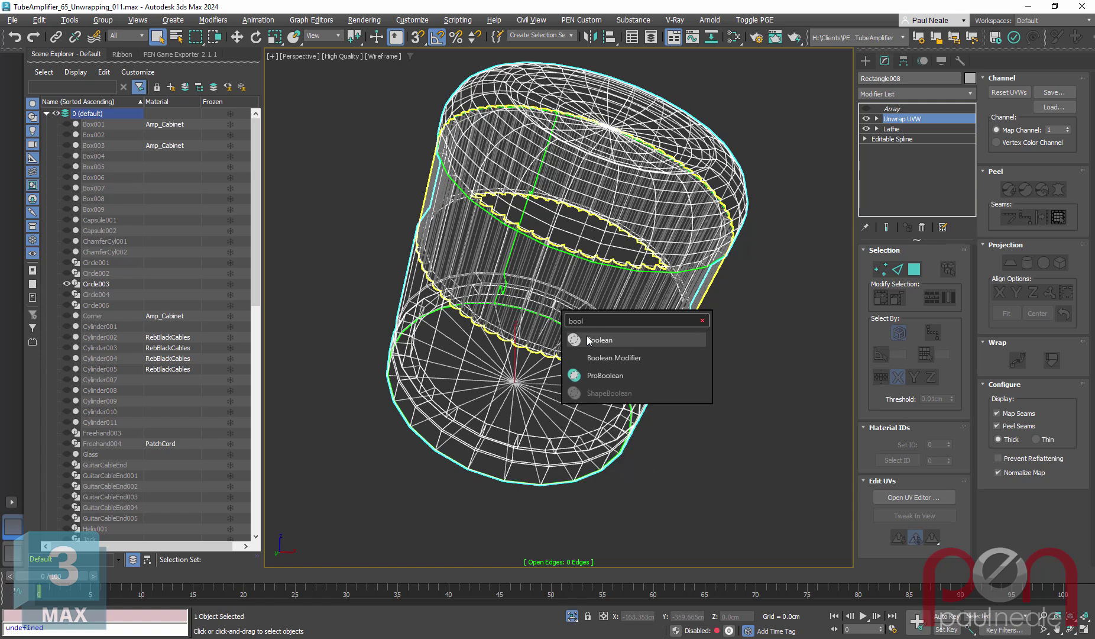
pyautogui.click(610, 358)
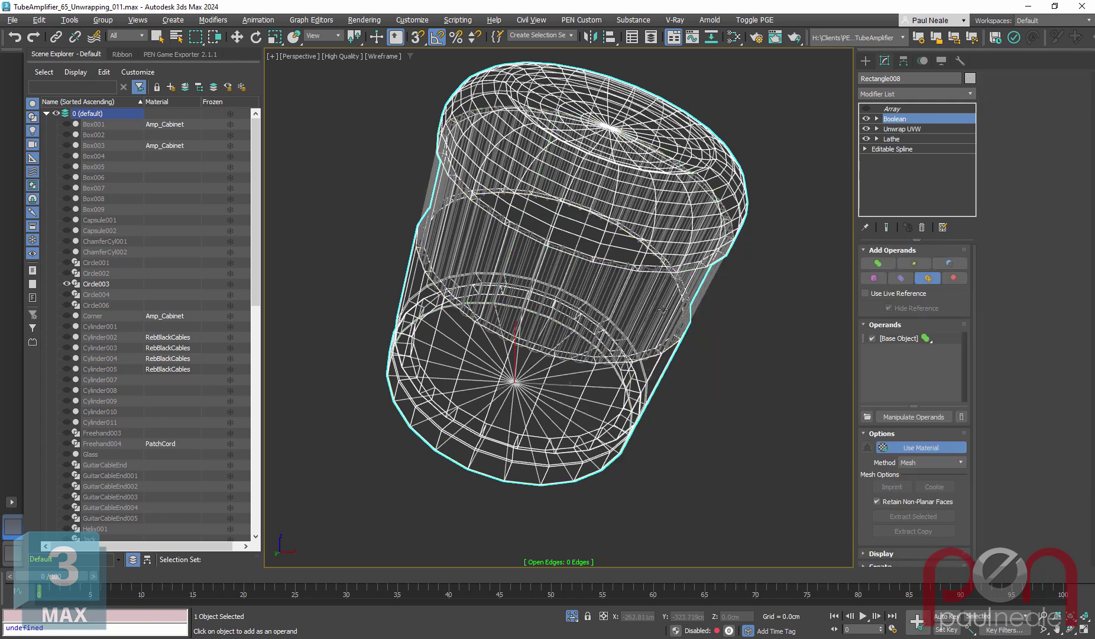
pyautogui.click(621, 301)
pyautogui.scroll(-10, 621, 331)
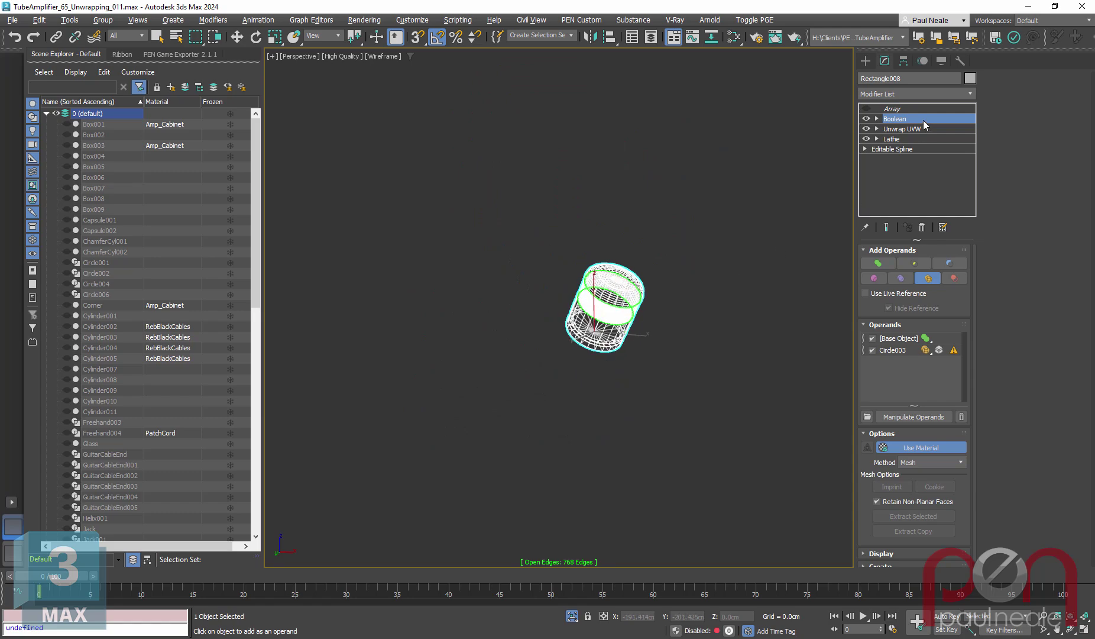
# - Turn Rectangle008's Array back on, end isolation and return the viewport to shaded display
pyautogui.click(866, 109)
pyautogui.scroll(-3, 690, 306)
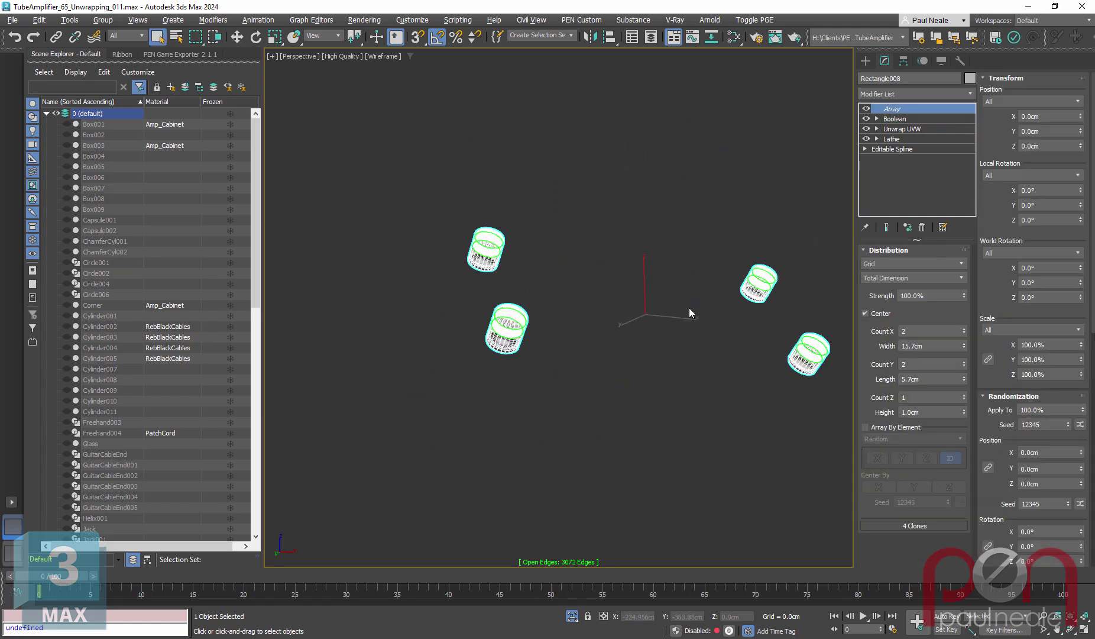
pyautogui.hotkey('alt', 'q')
pyautogui.moveTo(613, 352)
pyautogui.keyDown('alt'); pyautogui.mouseDown(button='middle')
pyautogui.moveTo(585, 385)
pyautogui.moveTo(557, 372)
pyautogui.mouseUp(button='middle'); pyautogui.keyUp('alt')
pyautogui.press('F3')
# - Examine the knobs, sockets and switches on the front and back of the amplifier for parts still needing unwrapping
pyautogui.moveTo(606, 340)
pyautogui.keyDown('alt'); pyautogui.mouseDown(button='middle')
pyautogui.moveTo(692, 314)
pyautogui.moveTo(741, 354)
pyautogui.moveTo(745, 343)
pyautogui.moveTo(717, 341)
pyautogui.mouseUp(button='middle'); pyautogui.keyUp('alt')
pyautogui.keyDown('alt'); pyautogui.moveTo(717, 340); pyautogui.dragTo(690, 335, button='middle'); pyautogui.keyUp('alt')
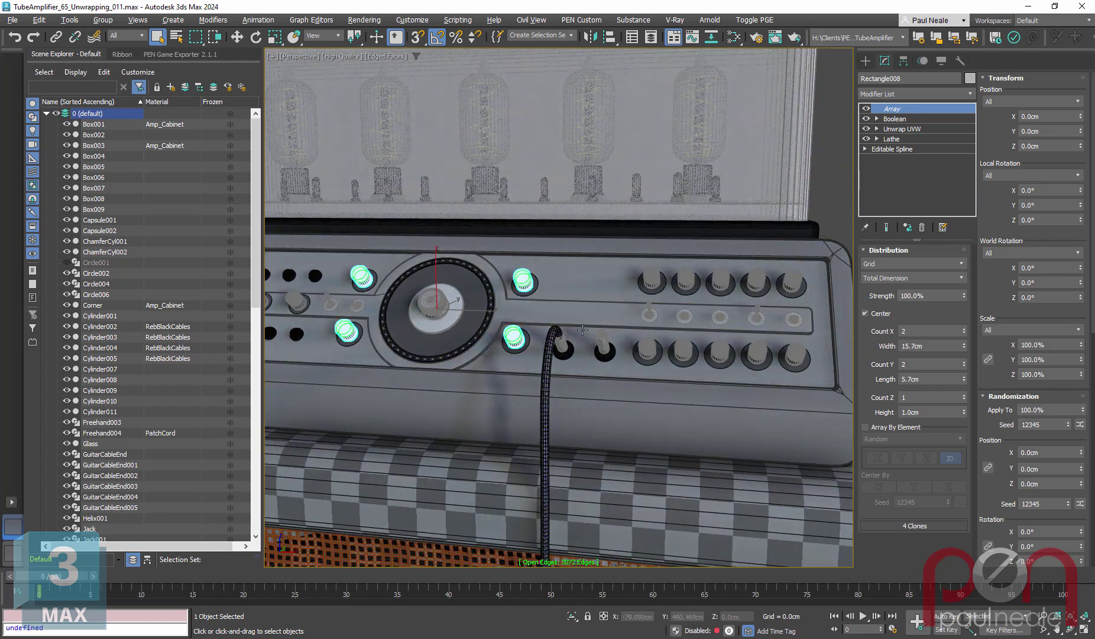
pyautogui.keyDown('alt'); pyautogui.moveTo(536, 325); pyautogui.dragTo(631, 328, button='middle'); pyautogui.keyUp('alt')
pyautogui.moveTo(290, 308); pyautogui.dragTo(524, 326, button='middle')
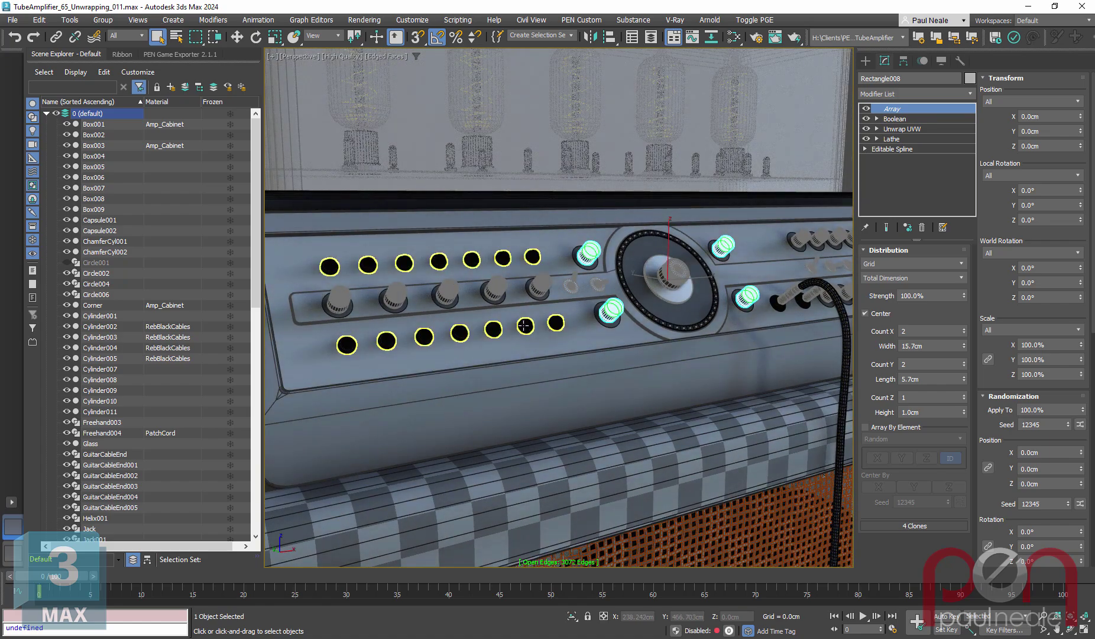
pyautogui.keyDown('alt'); pyautogui.moveTo(343, 344); pyautogui.dragTo(750, 329, button='middle'); pyautogui.keyUp('alt')
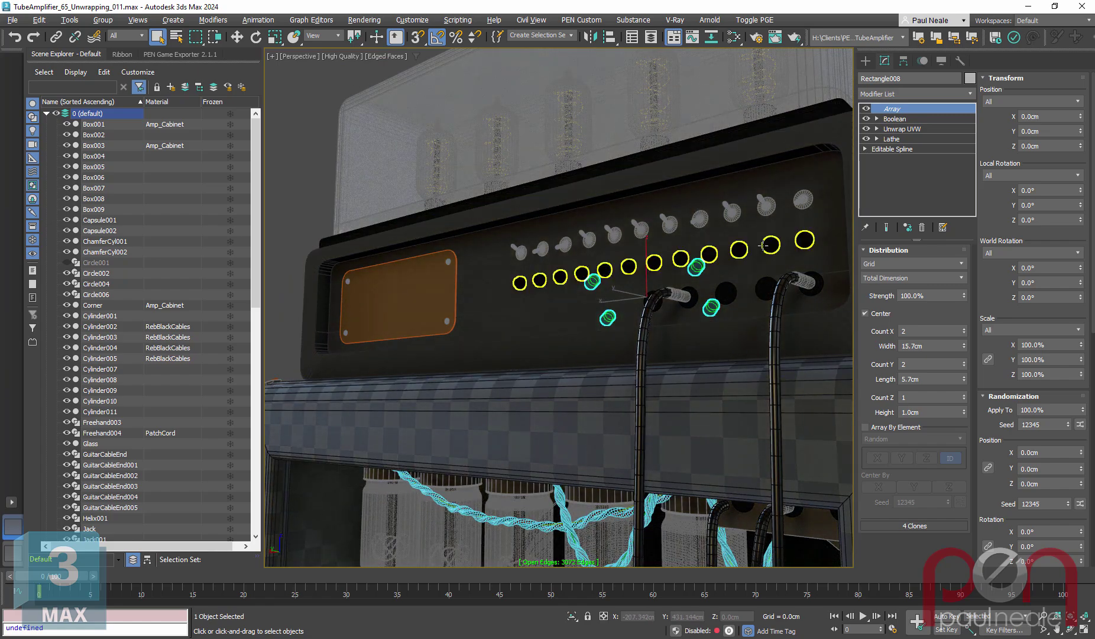
pyautogui.keyDown('alt'); pyautogui.moveTo(763, 246); pyautogui.dragTo(619, 310, button='middle'); pyautogui.keyUp('alt')
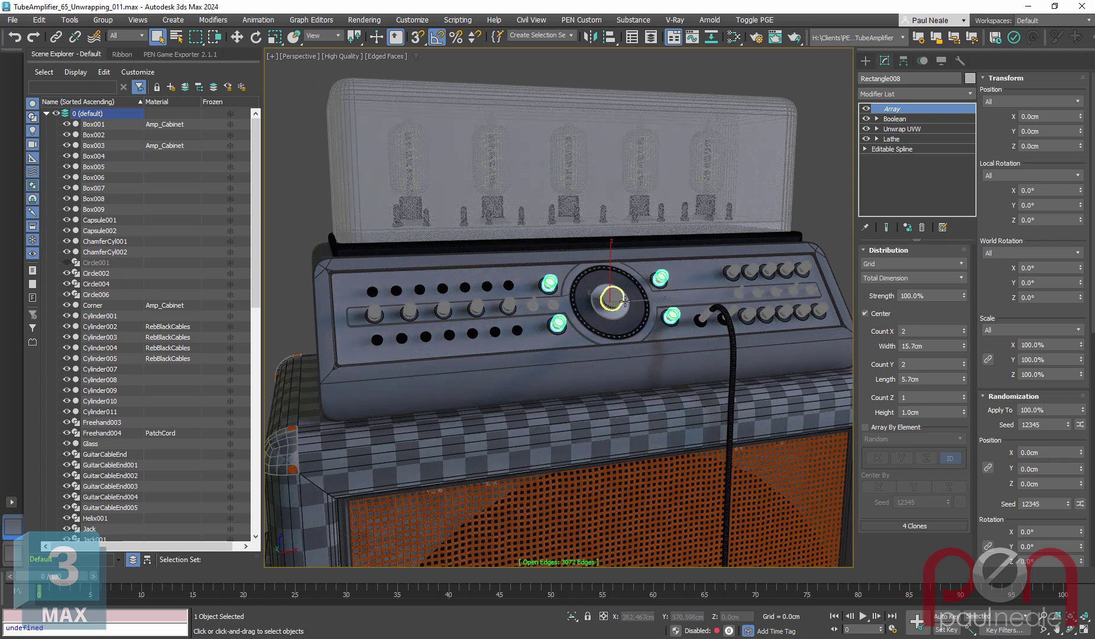